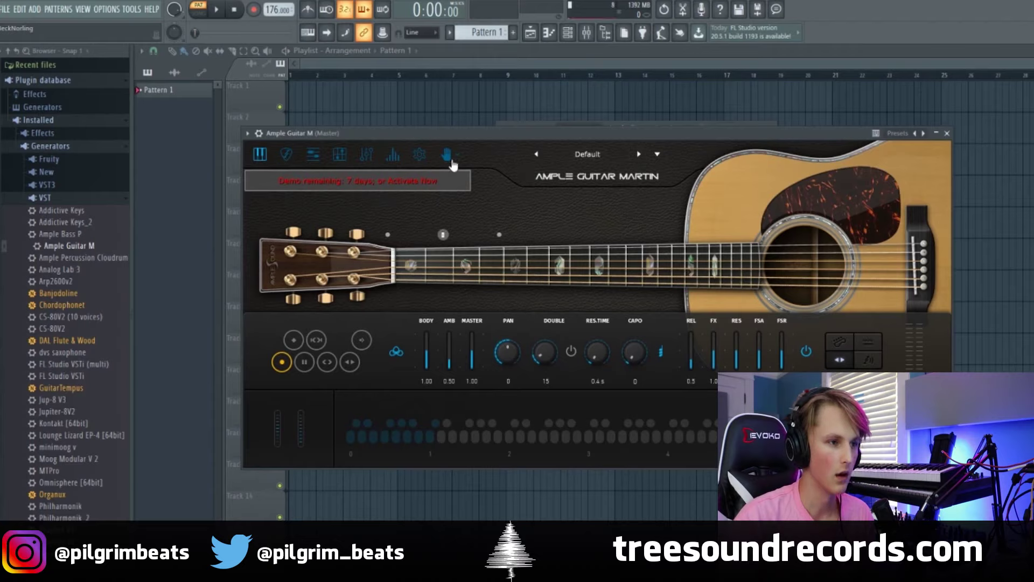
Load the ARP(Low_Sens) preset in Ample Guitar M and open the instrument's piano roll
left_click(638, 154)
left_click(639, 156)
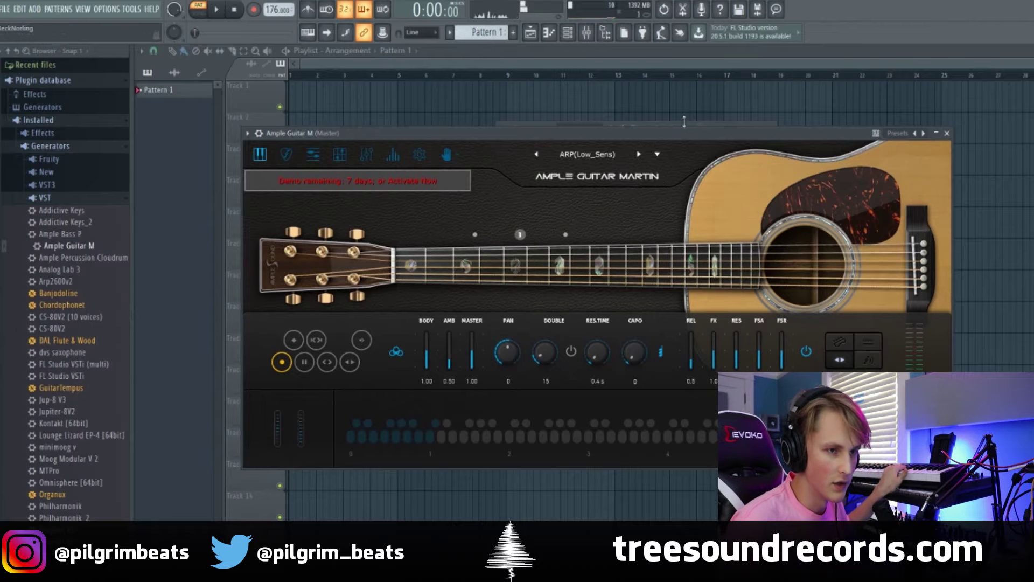
left_click(684, 122)
left_click(567, 33)
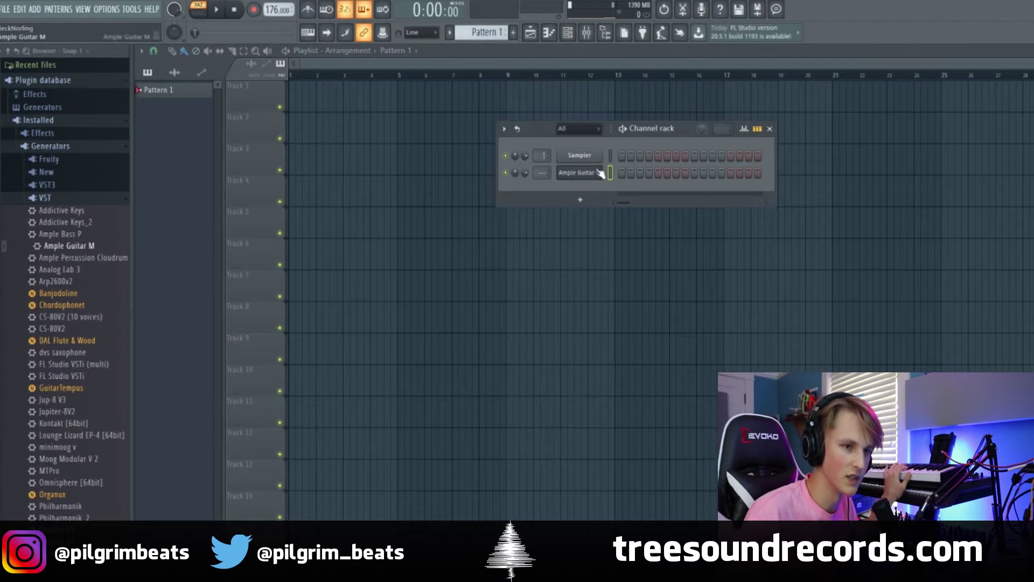
key("g")
key("F7")
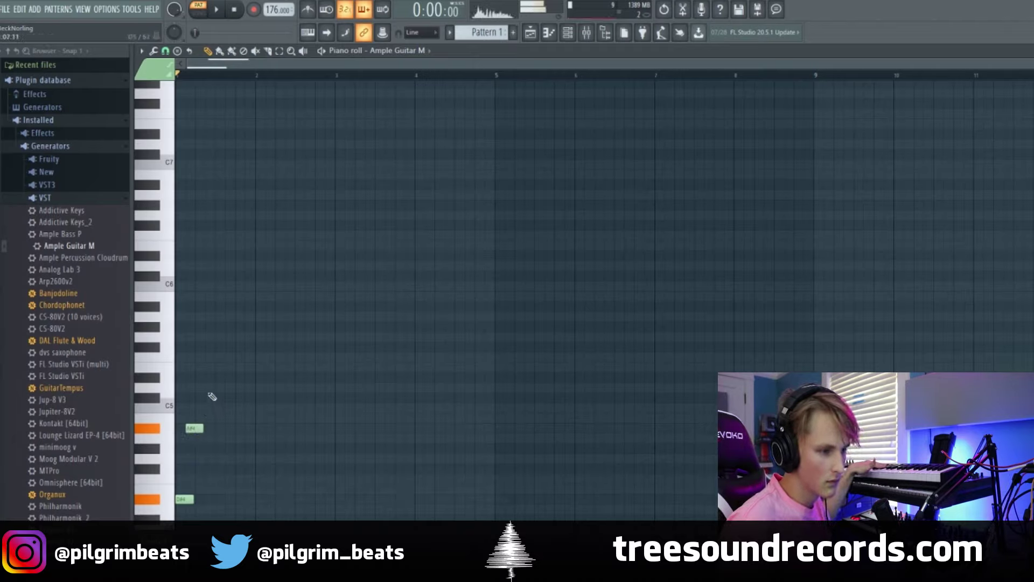
Extend the bar 1 arpeggio after the A#4 note with a D#5 and an F#5 note
left_click(210, 378)
key("space")
left_click_drag(203, 345, 223, 349)
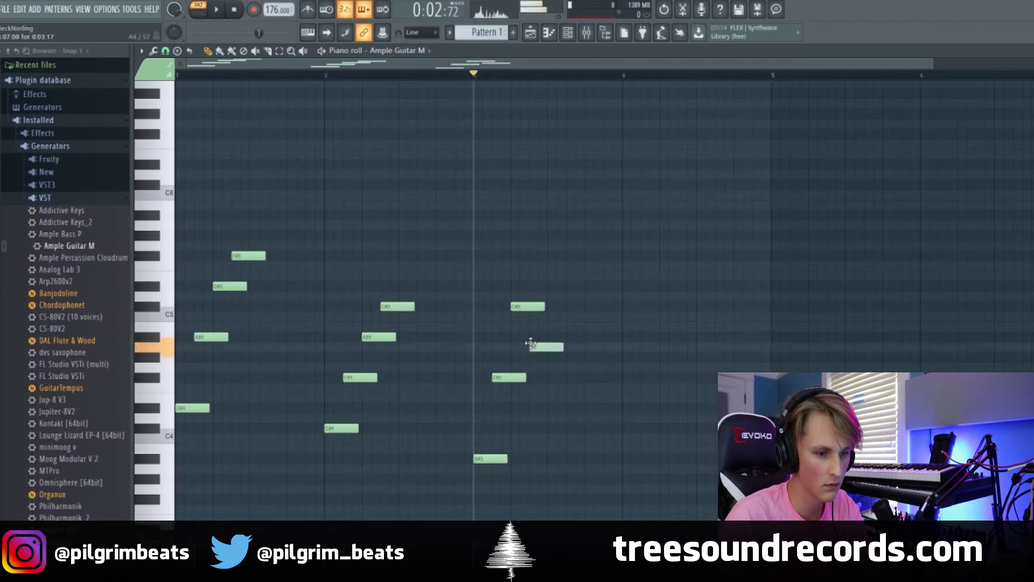
Move the last note of the bar 3 arpeggio up to A#4 and play it back
left_click_drag(530, 343, 531, 333)
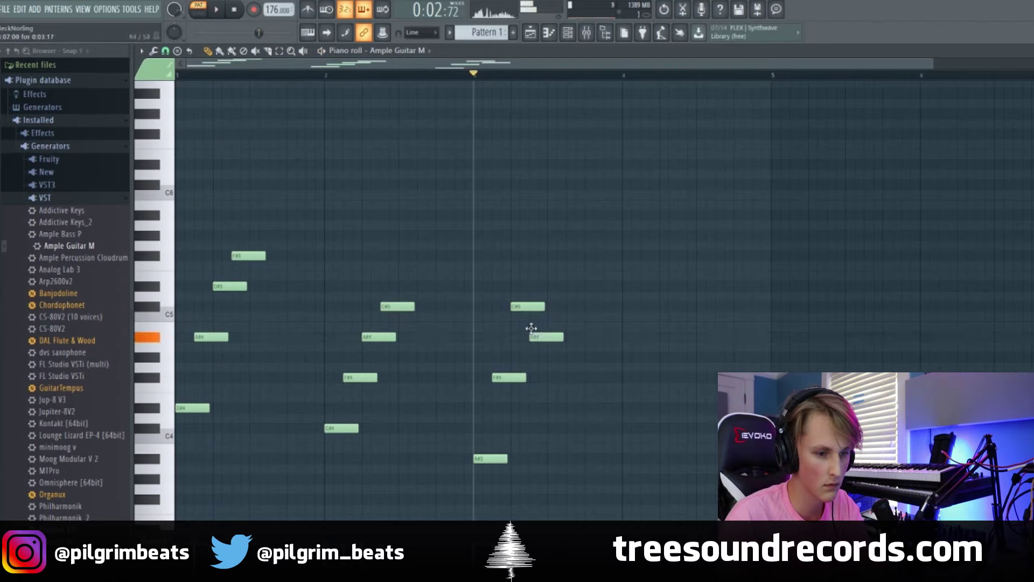
key("space")
key("space")
left_click(588, 356)
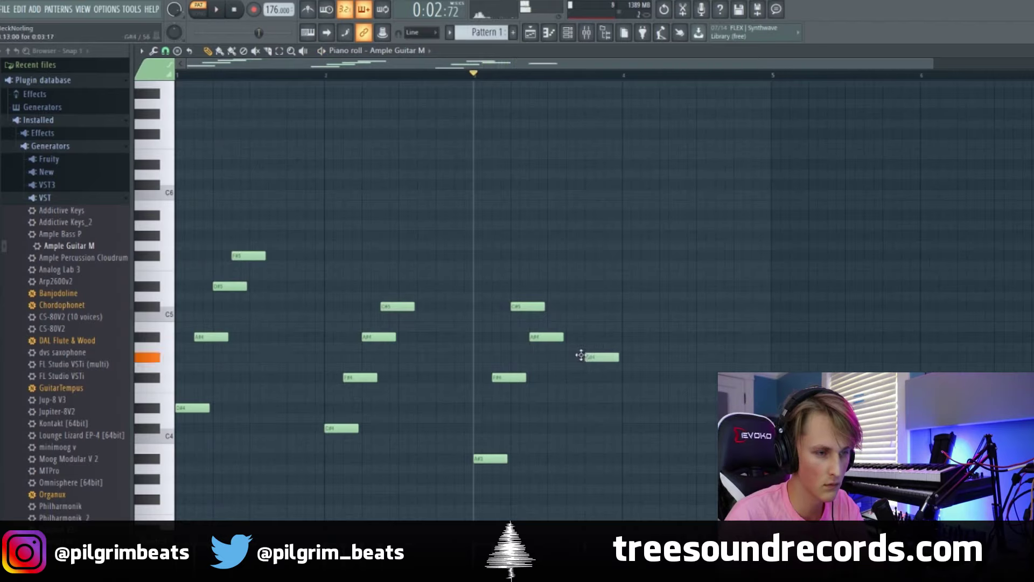
key("space")
right_click(607, 360)
key("space")
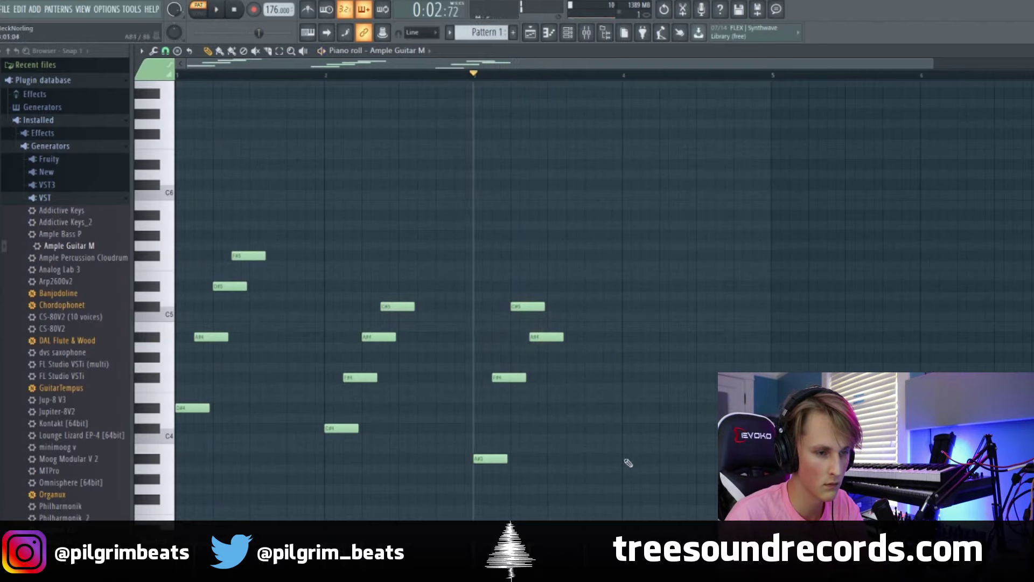
Start the bar 4 arpeggio with a B3 and a D#4 note, add a third note above them, and check it by playback
left_click_drag(625, 472, 613, 442)
key("space")
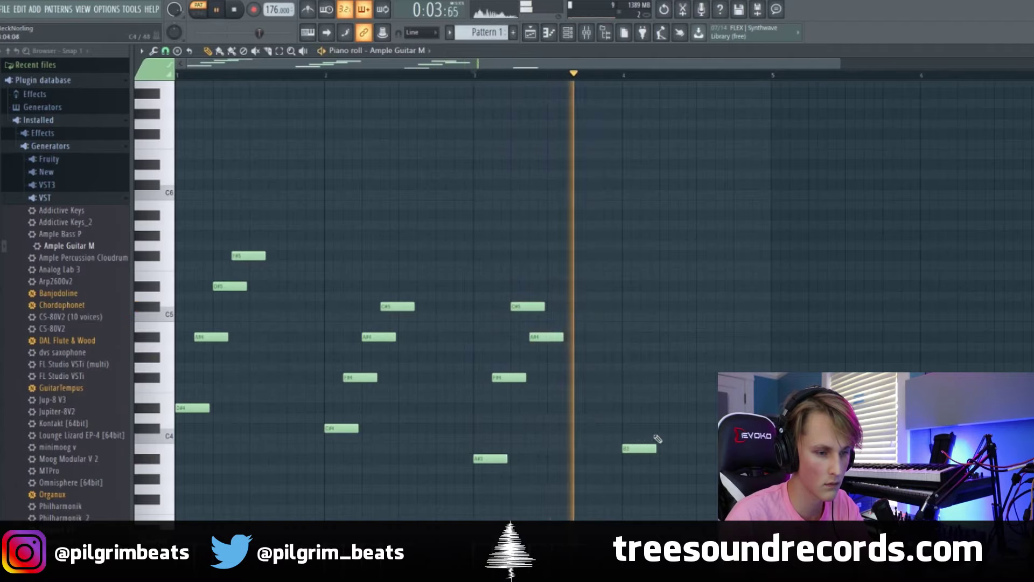
key("space")
left_click(641, 418)
left_click_drag(640, 420, 649, 407)
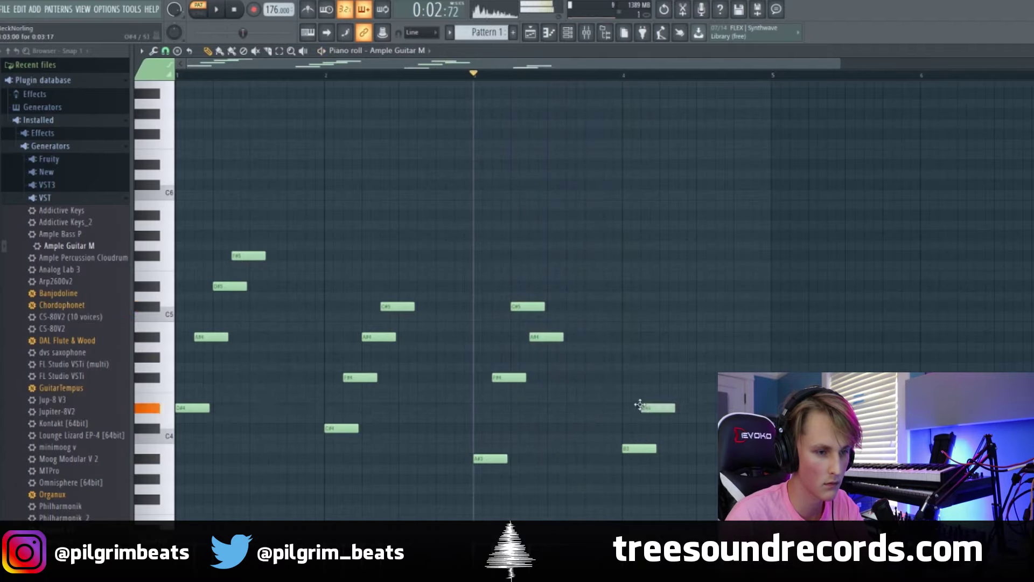
key("space")
key("space")
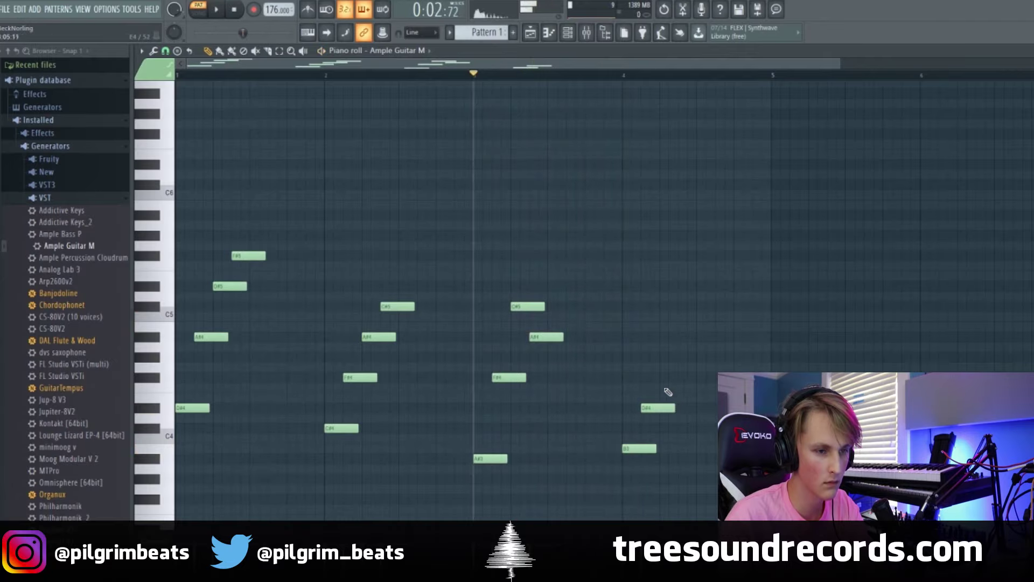
left_click_drag(662, 362, 656, 337)
key("space")
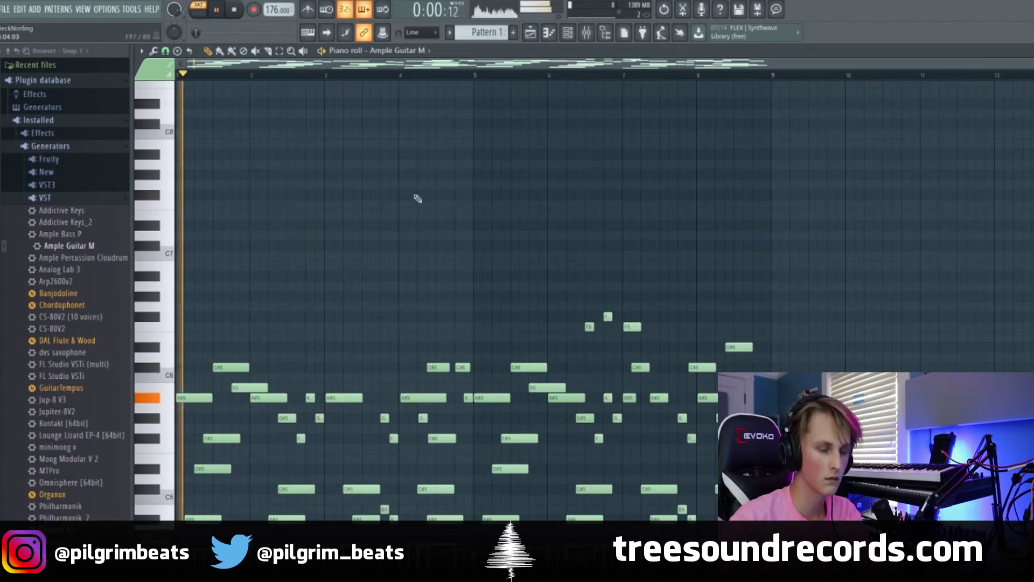
Play back the full guitar melody and audition the sounds on the high keys above C7
scroll(417, 199, "down", 5)
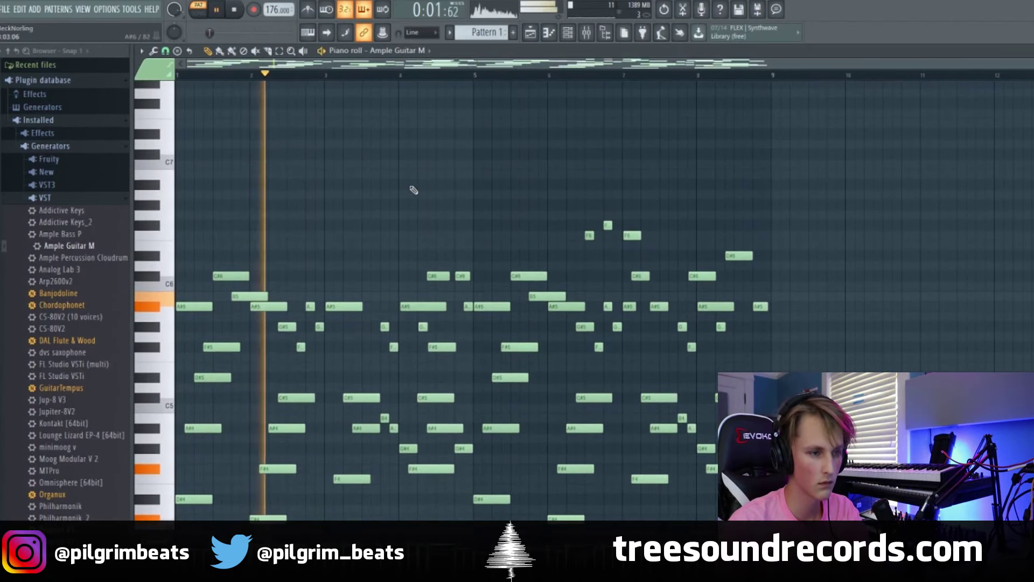
key("space")
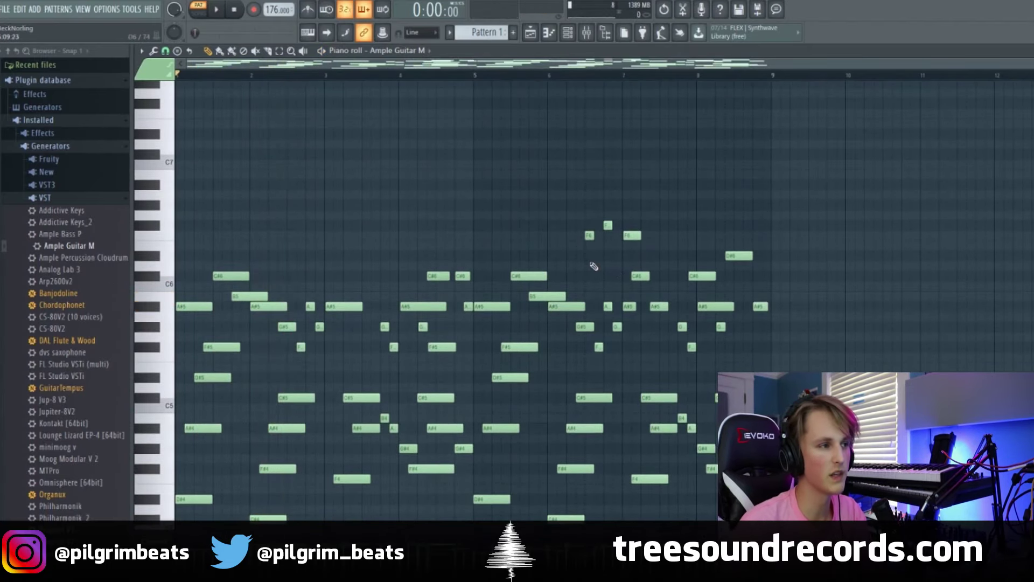
scroll(594, 266, "up", 10)
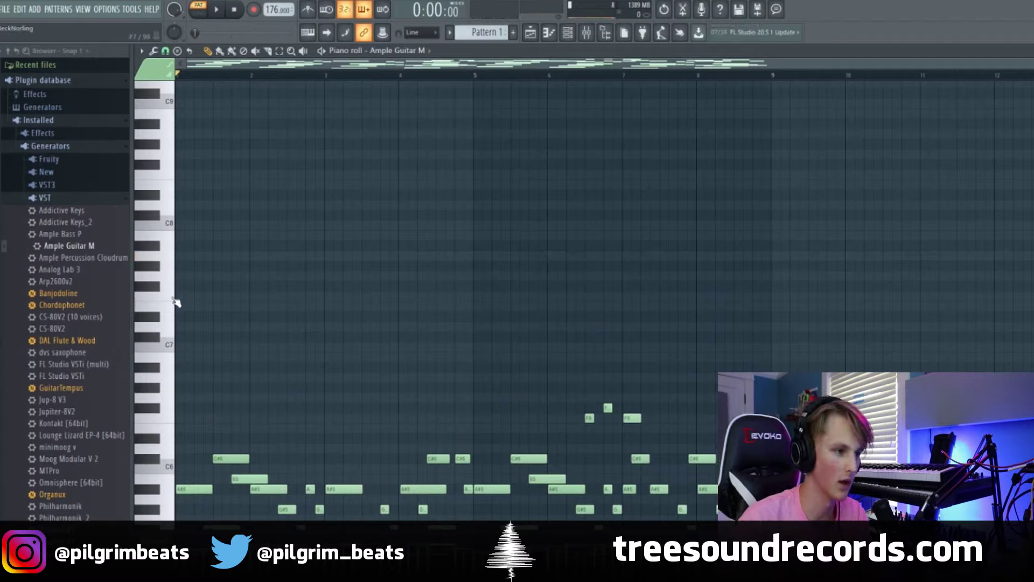
left_click_drag(173, 286, 169, 262)
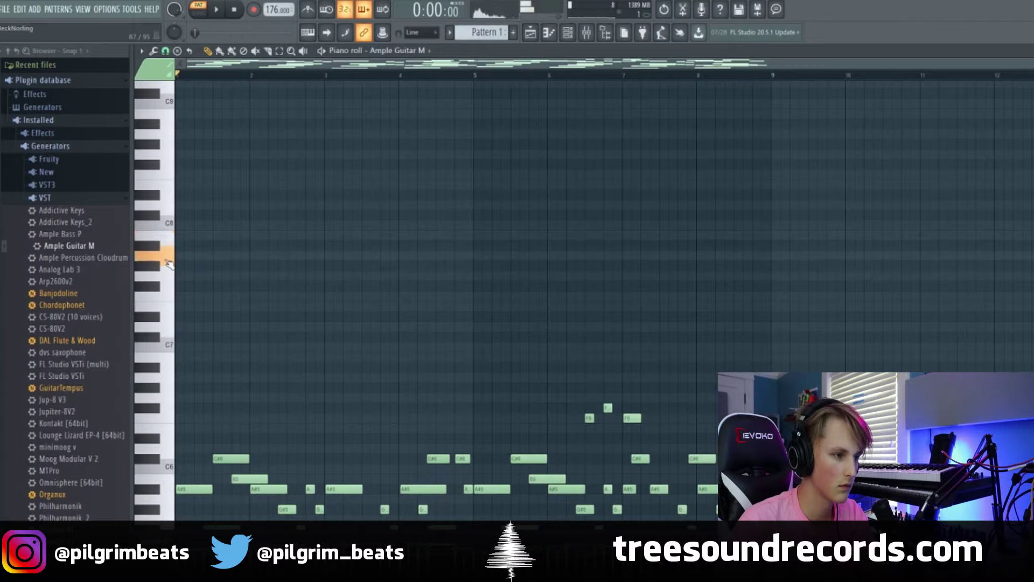
Add short F#7 notes on beat 3 of bars 1 through 4 above the melody, checking them by playback
left_click(219, 253)
right_click(230, 254)
left_click_drag(258, 256, 259, 287)
key("space")
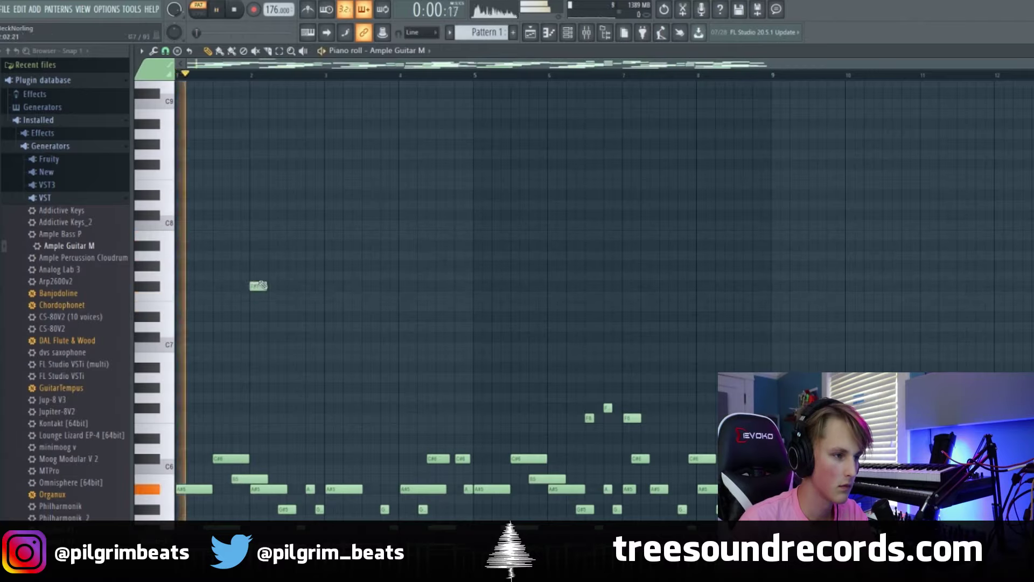
left_click(289, 286)
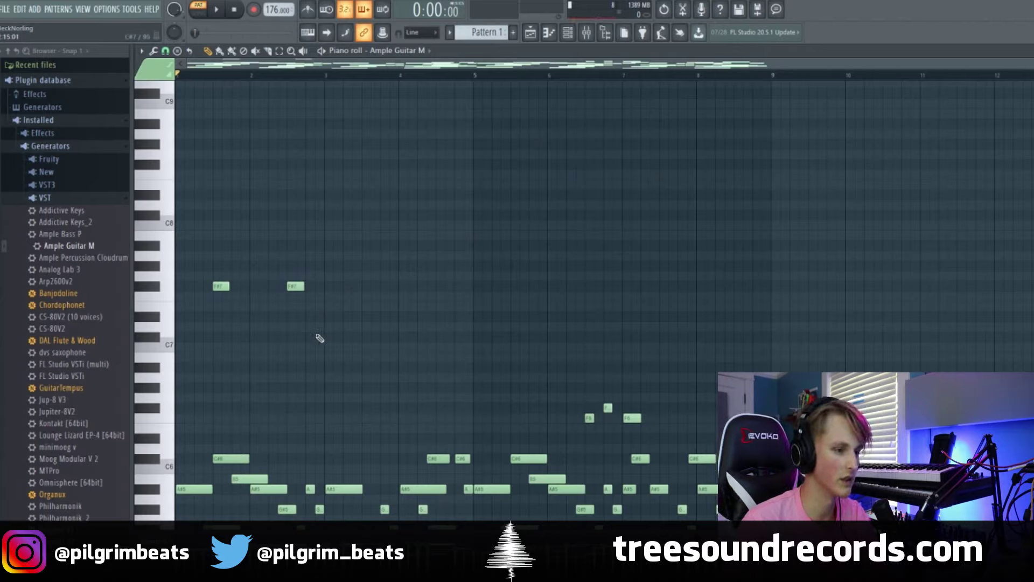
key("space")
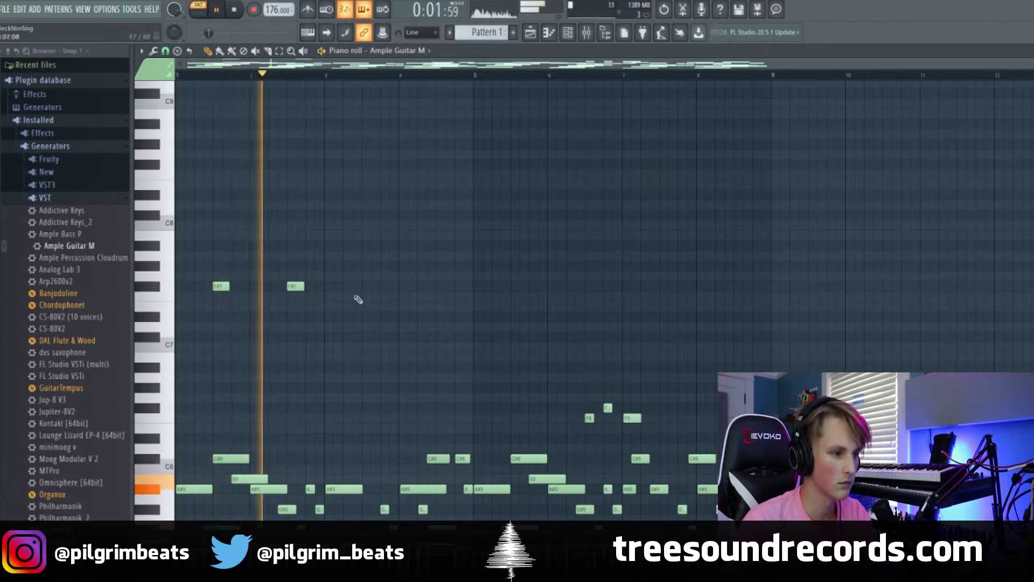
left_click(369, 286)
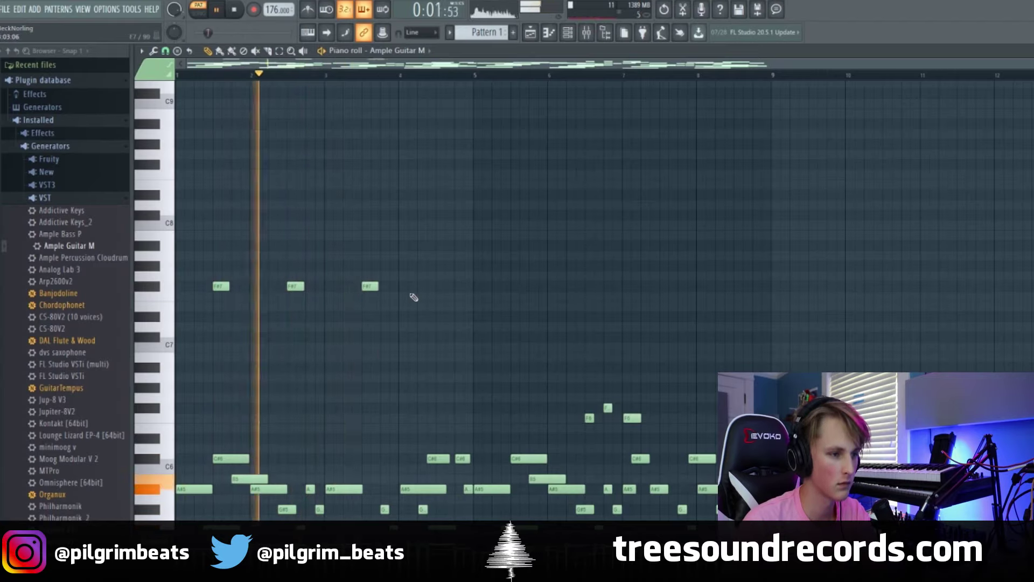
left_click(443, 286)
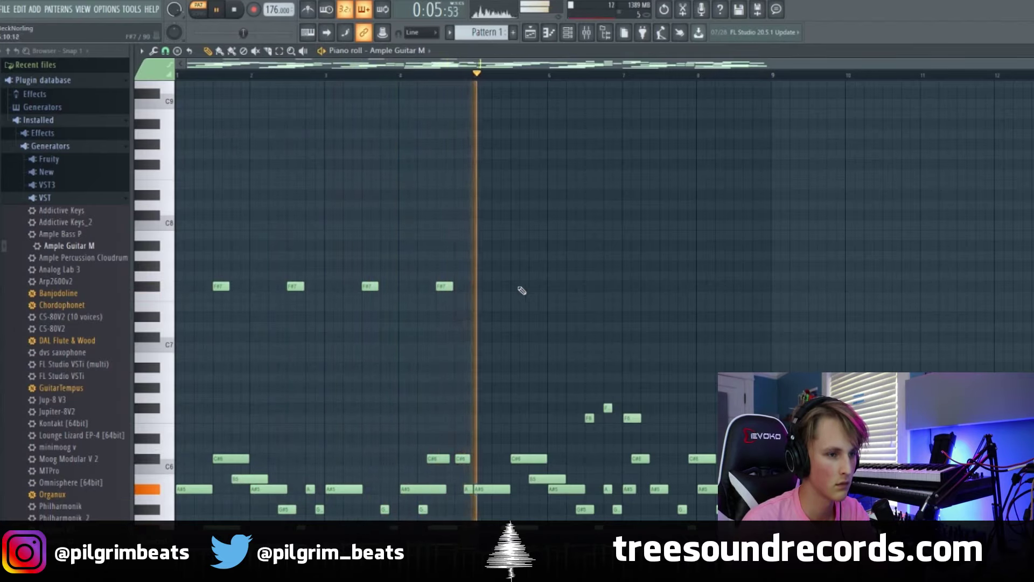
Try matching F#7 notes on beat 3 of bars 5 through 8
left_click(519, 287)
left_click(592, 286)
left_click(667, 287)
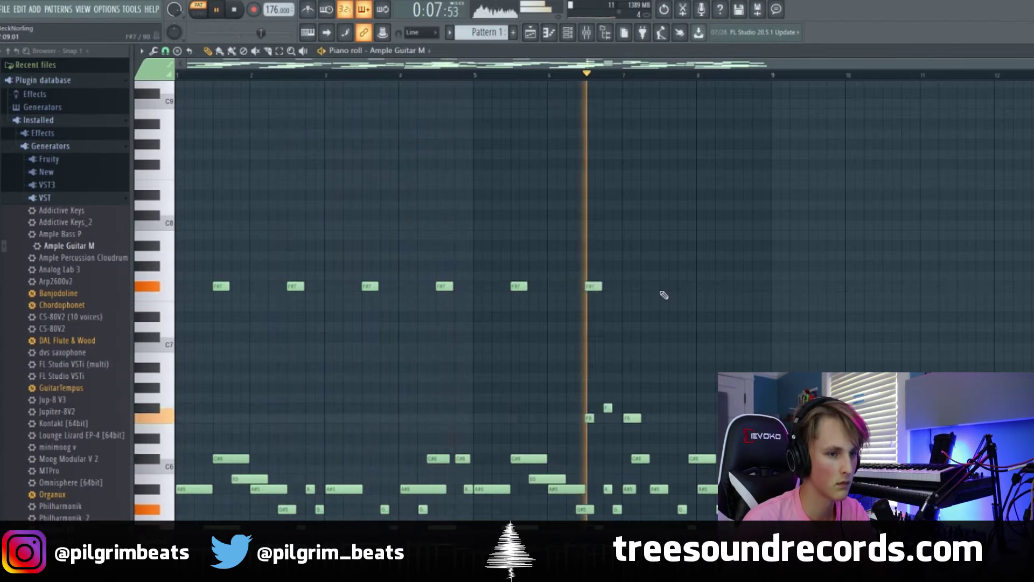
left_click(745, 284)
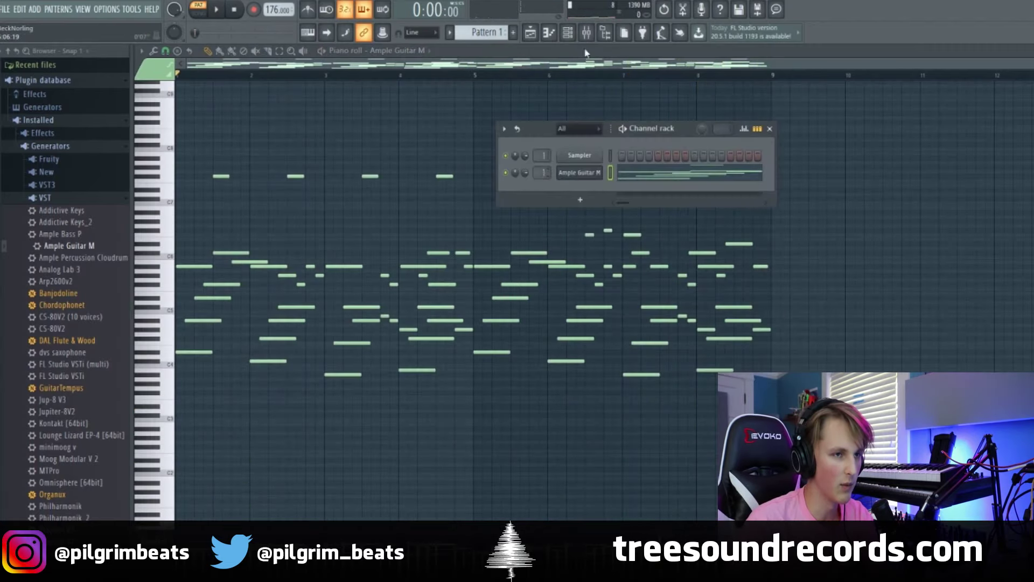
In RC-20 Retro Color on mixer Insert 1, reduce the noise with its type set to 7.5" and set Wobble to 11%
left_click(586, 32)
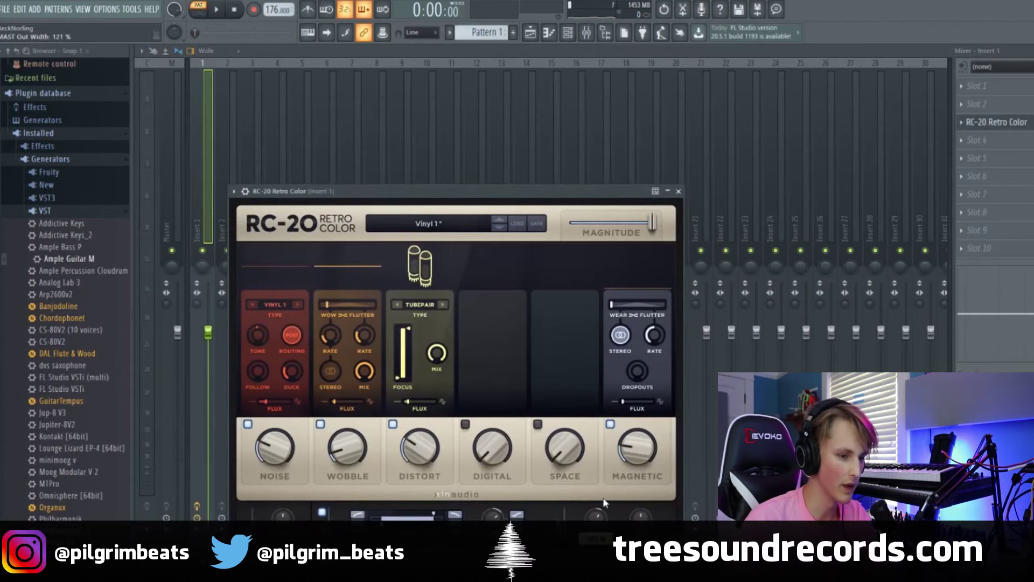
left_click_drag(279, 453, 272, 473)
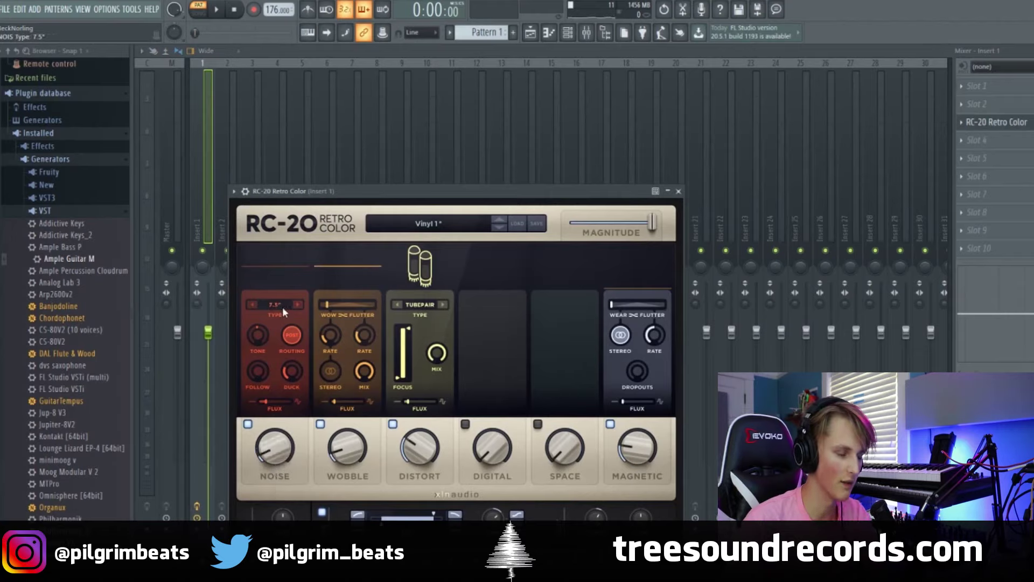
left_click_drag(349, 451, 354, 454)
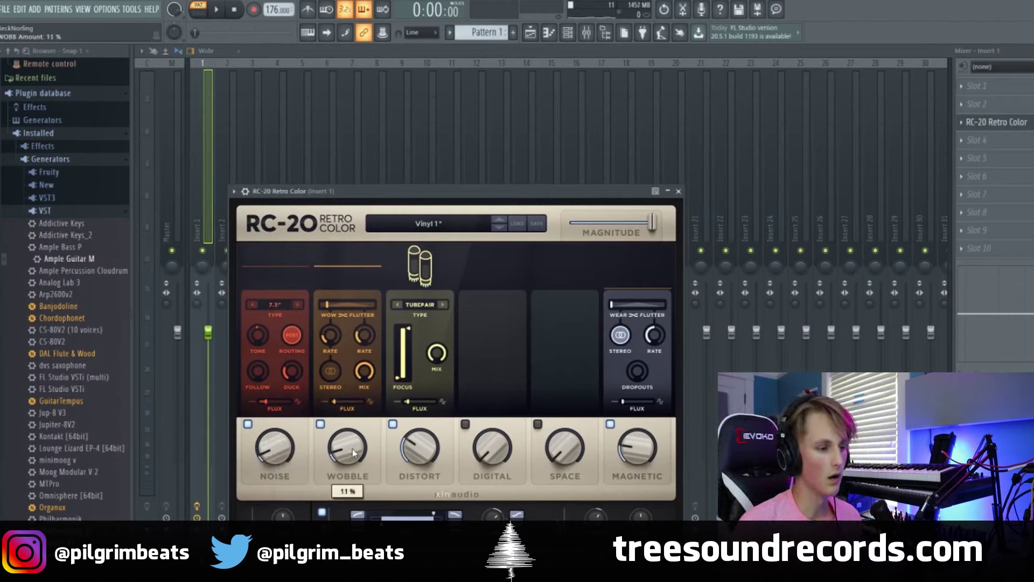
mouse_move(329, 344)
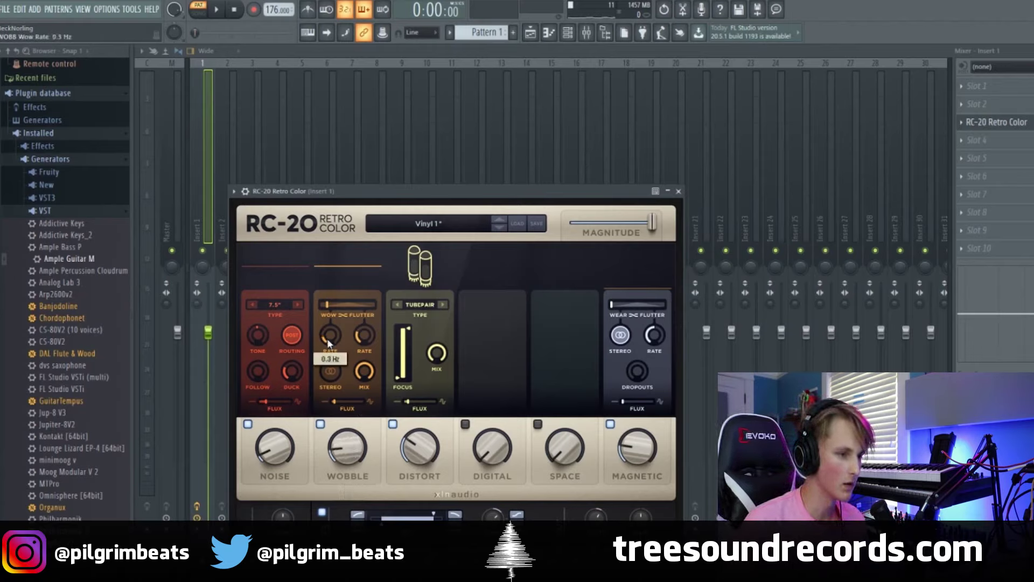
Set RC-20's Distort to the Heavy type at 19% and enable Digital at 13% with its mix at 5%
mouse_move(413, 473)
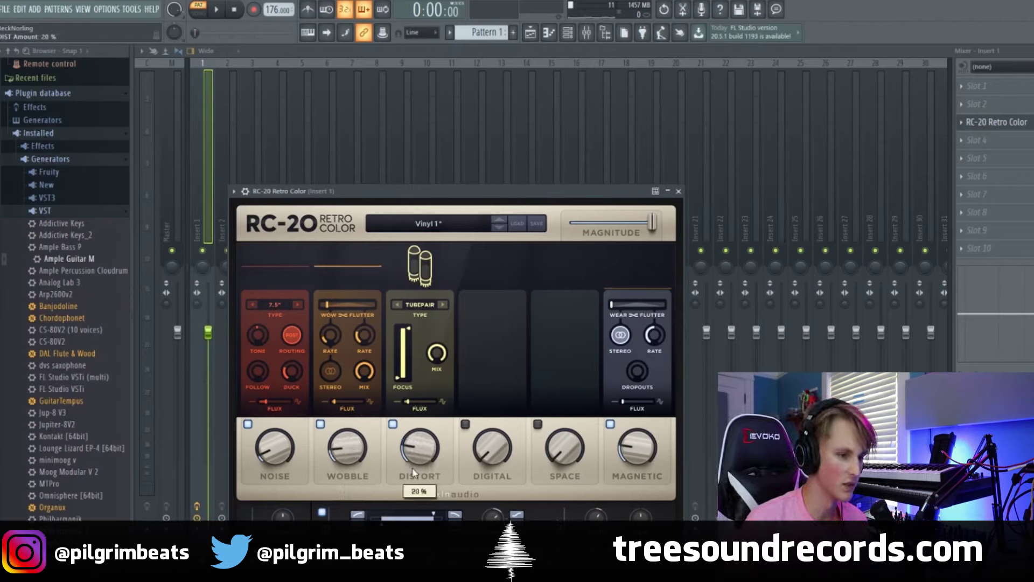
left_click(442, 305)
mouse_move(422, 462)
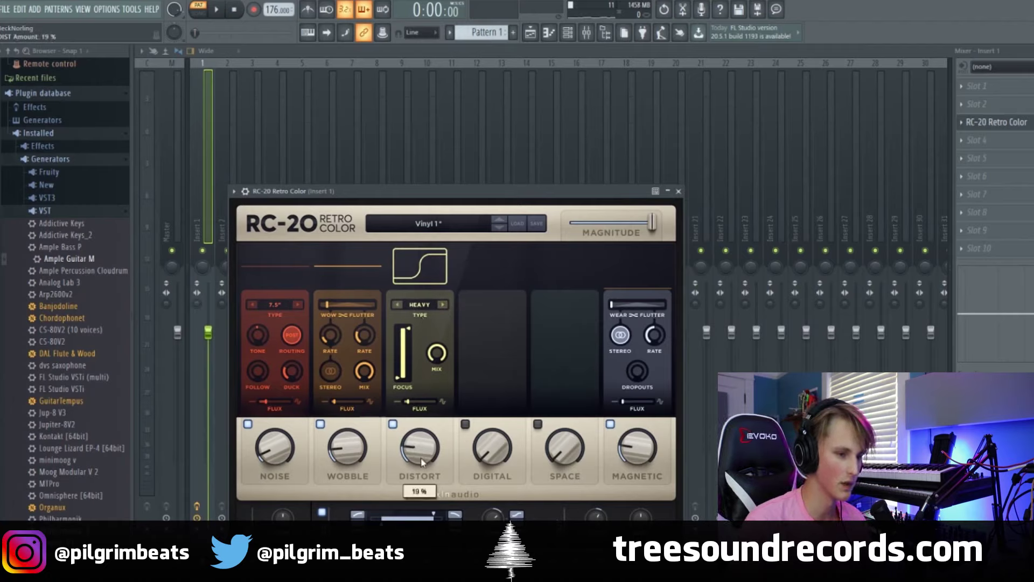
left_click(465, 424)
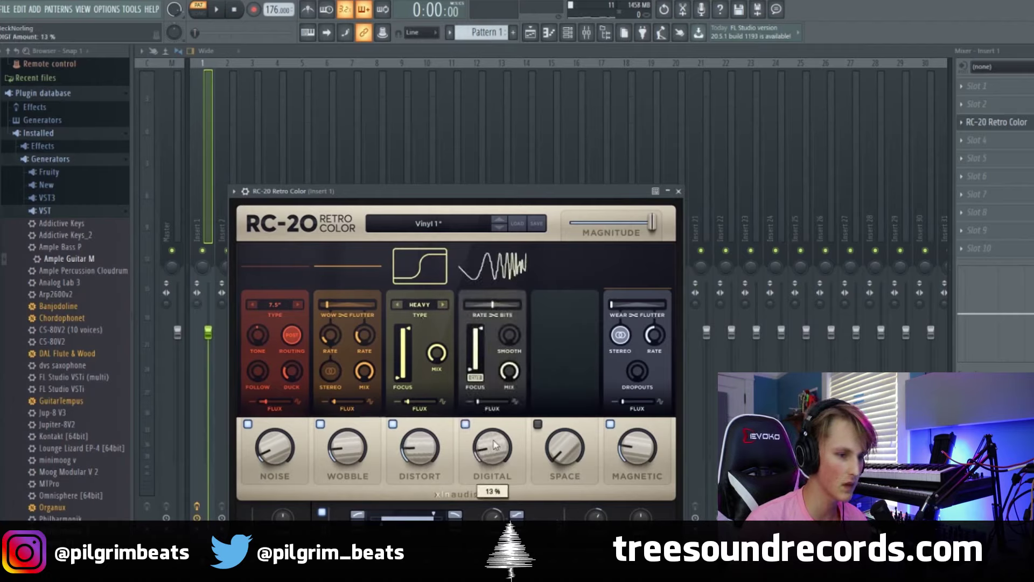
mouse_move(509, 384)
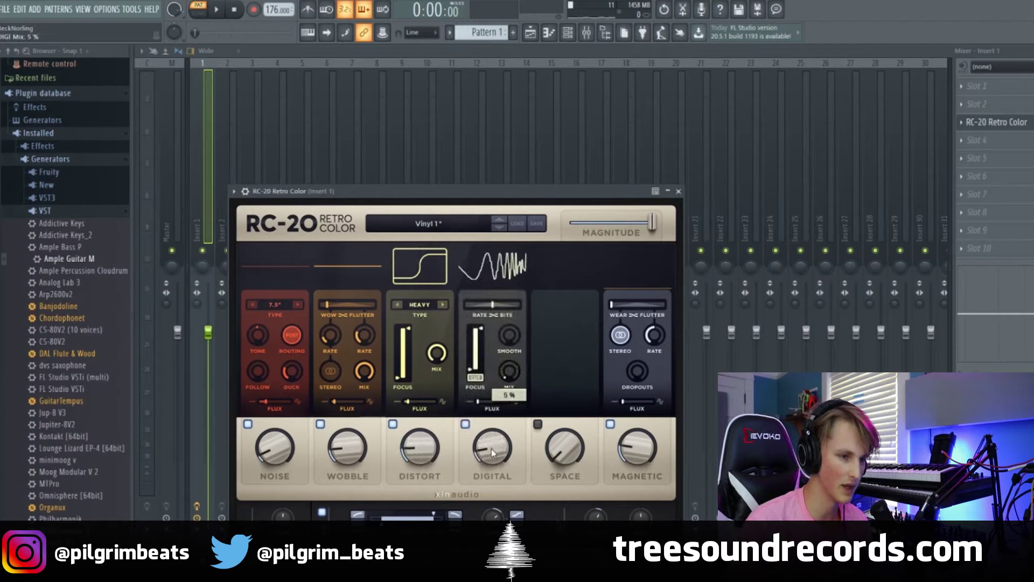
Enable RC-20's Space module at a low amount and shift the Magnetic module's wear/flutter balance slightly towards flutter
left_click(538, 424)
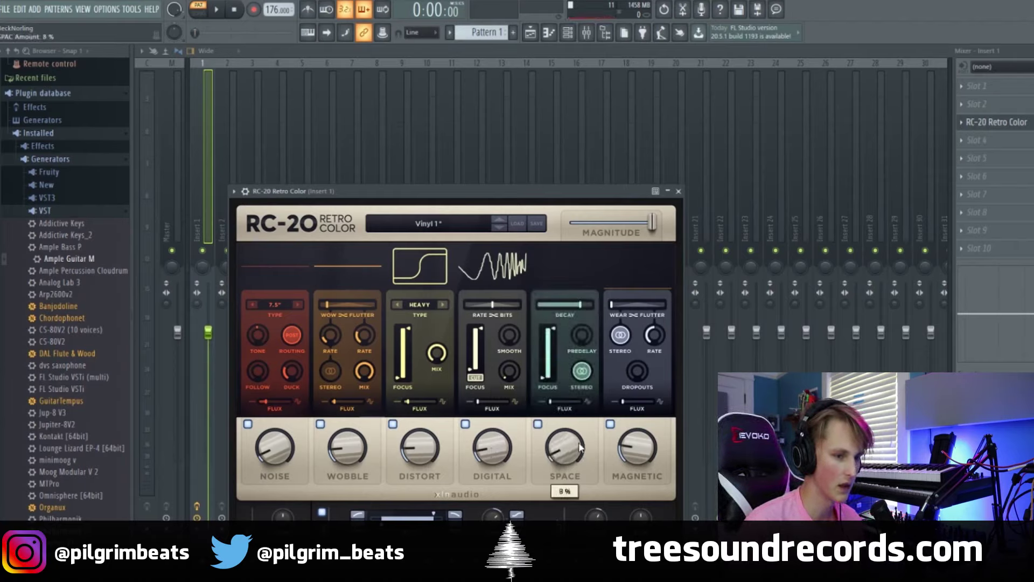
left_click_drag(580, 447, 586, 442)
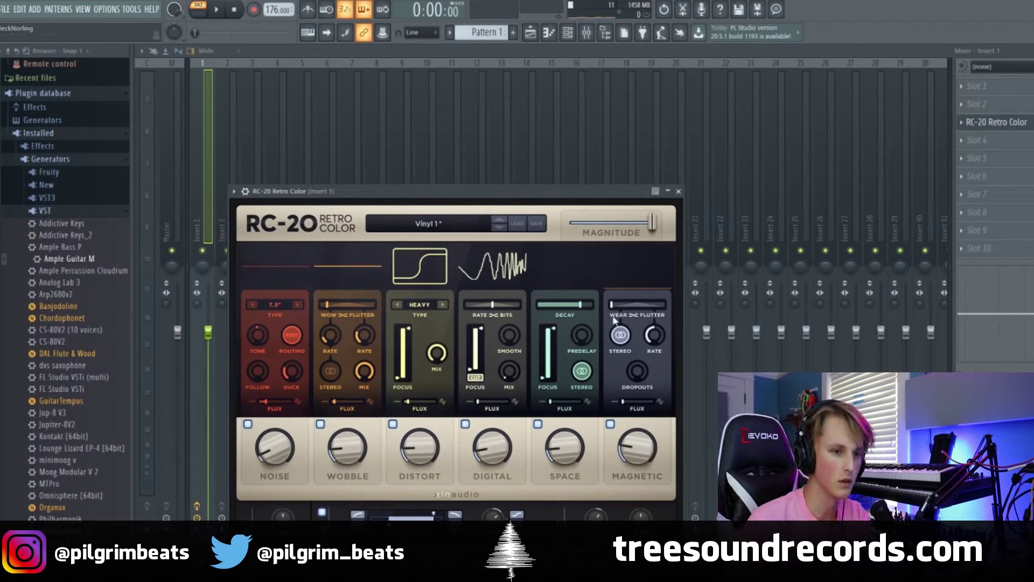
left_click_drag(613, 306, 620, 309)
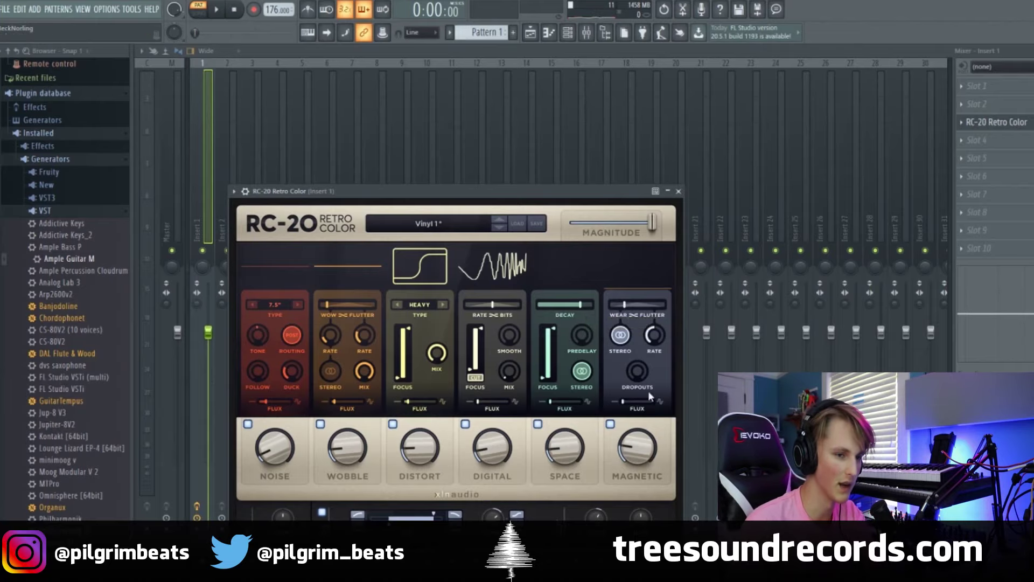
Place the guitar pattern on playlist Track 1 so that it starts at bar 1
left_click(962, 194)
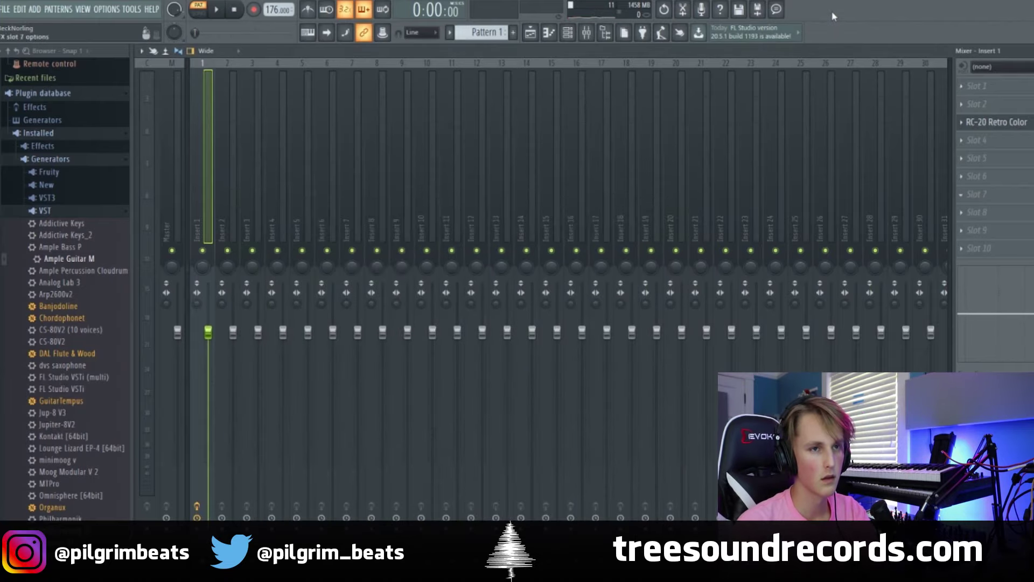
left_click(962, 195)
left_click(545, 97)
left_click(531, 33)
left_click_drag(490, 102, 291, 102)
Turn on the metronome and bring up the mixer with the guitar's insert
left_click(606, 33)
left_click(308, 9)
left_click(586, 33)
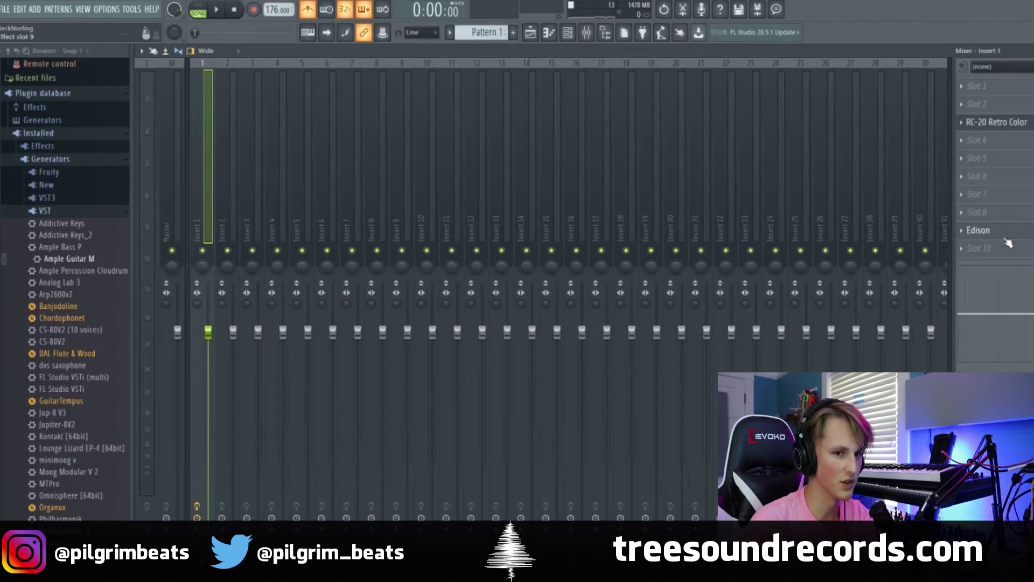
Record the full playback of the processed guitar into Edison with the metronome turned off
left_click(977, 231)
left_click(337, 231)
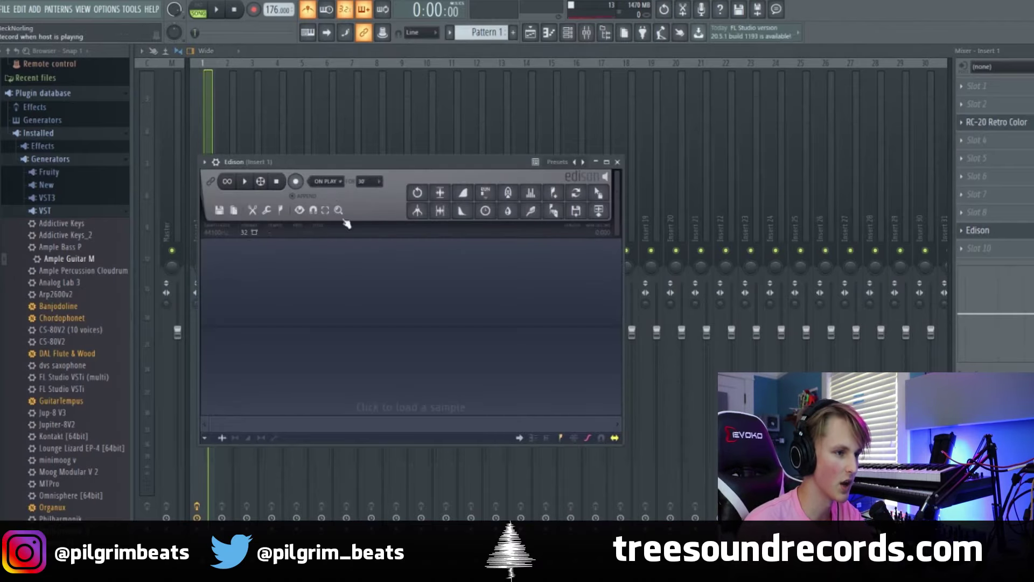
left_click(295, 182)
left_click(307, 9)
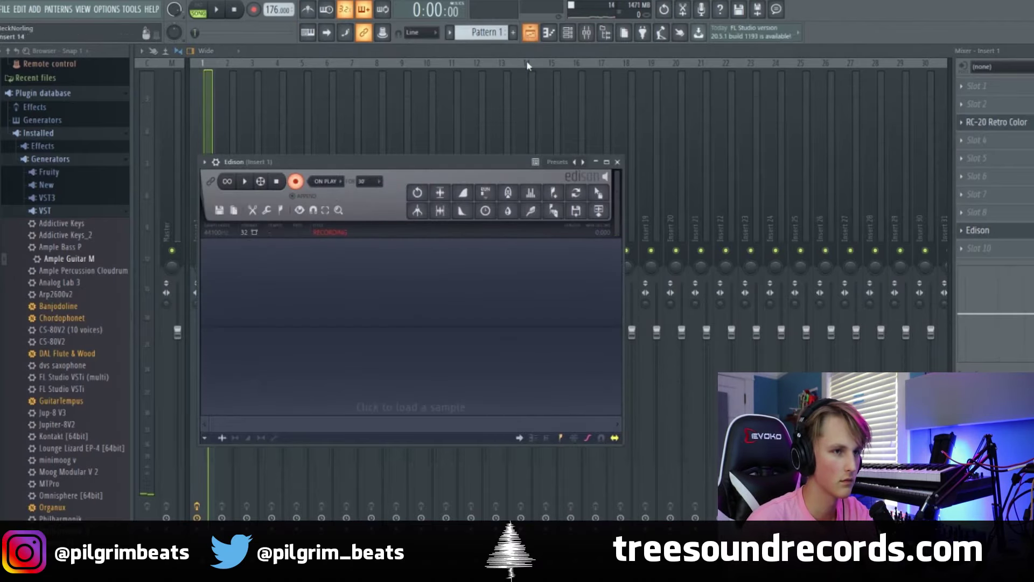
left_click(528, 63)
left_click(205, 107)
key("space")
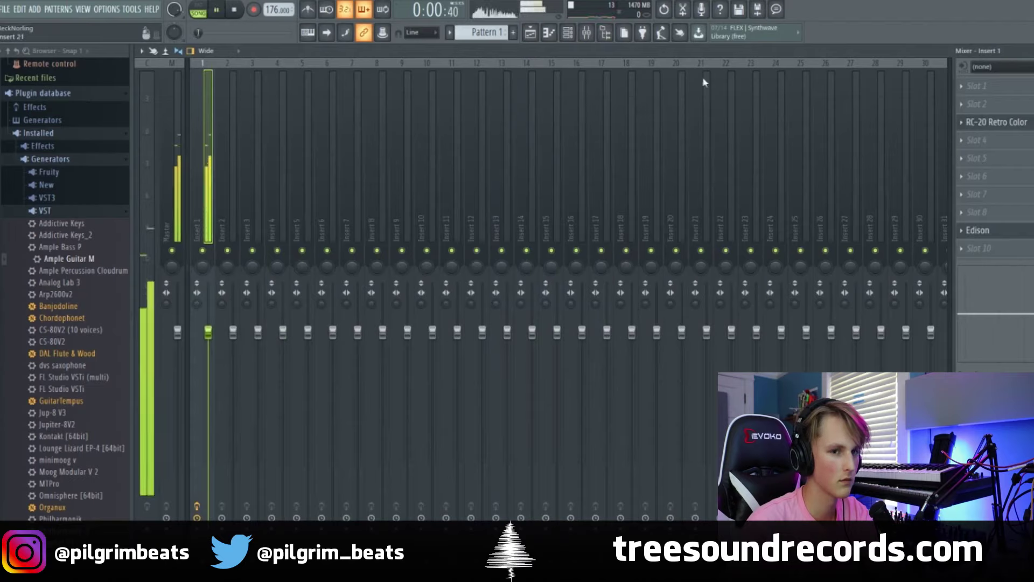
left_click(998, 231)
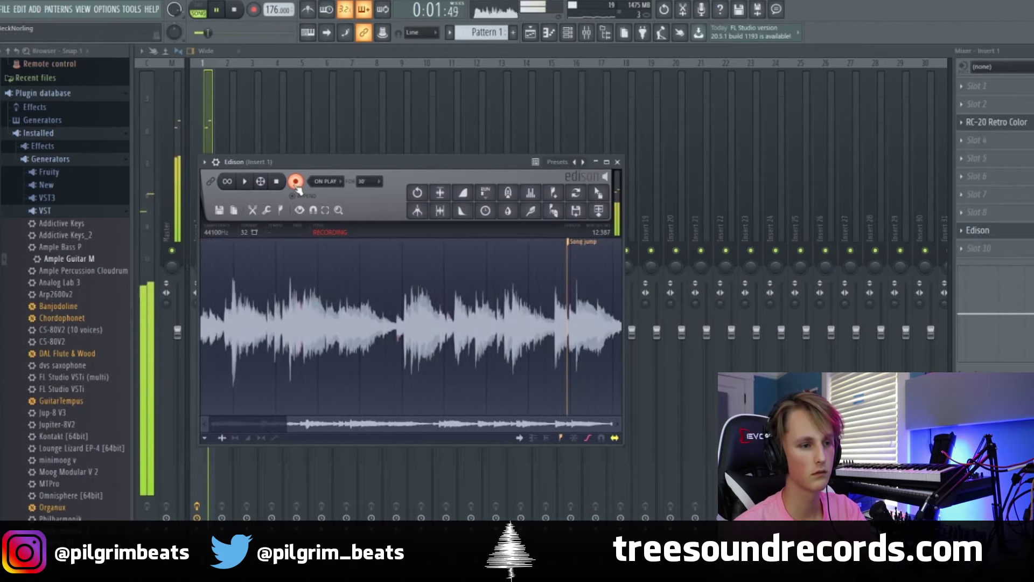
left_click(295, 182)
Place the Edison recording in the playlist, trim the silence off its front and align it to bar 1 of Track 1
left_click_drag(607, 199, 288, 134)
scroll(270, 93, "up", 3)
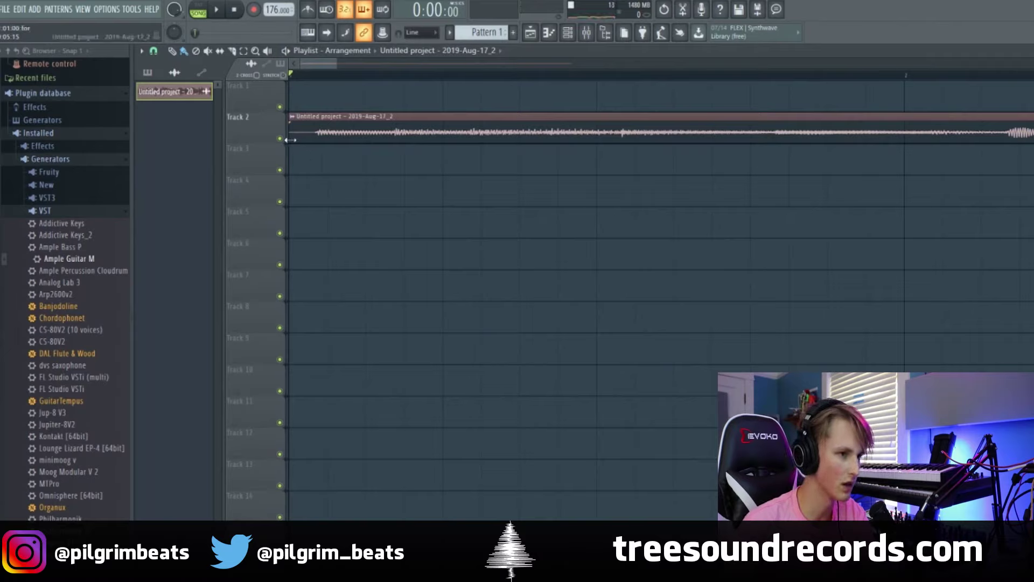
left_click_drag(290, 140, 310, 138)
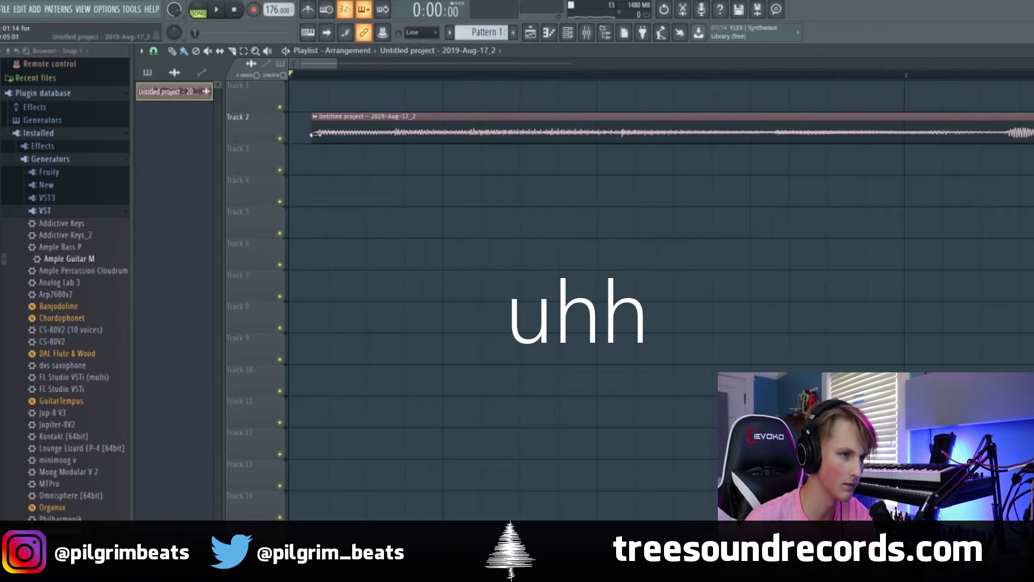
left_click_drag(315, 133, 318, 134)
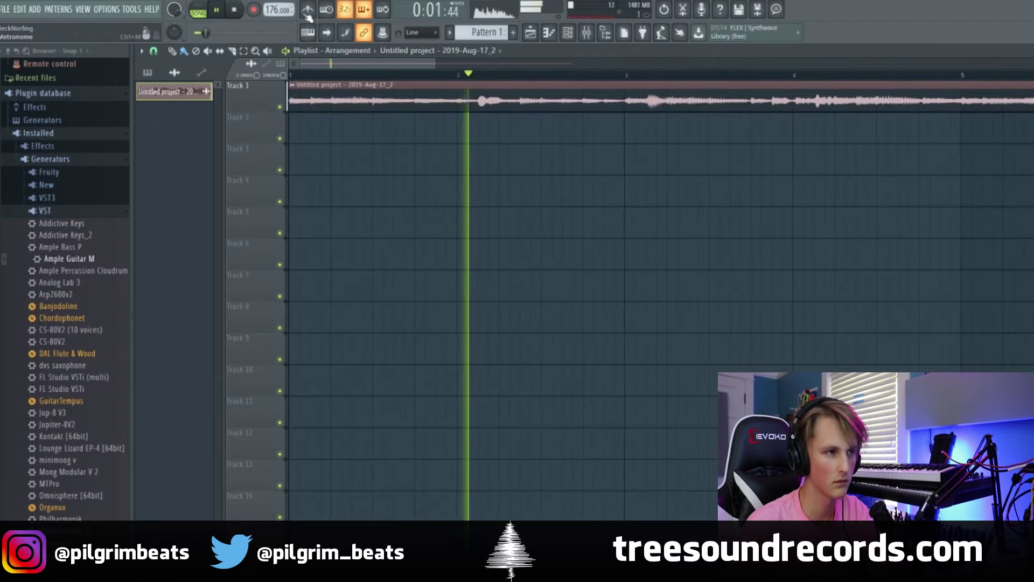
Check the guitar recording's timing against the metronome, and cut off and delete the tail from bar 9 onward
left_click(307, 10)
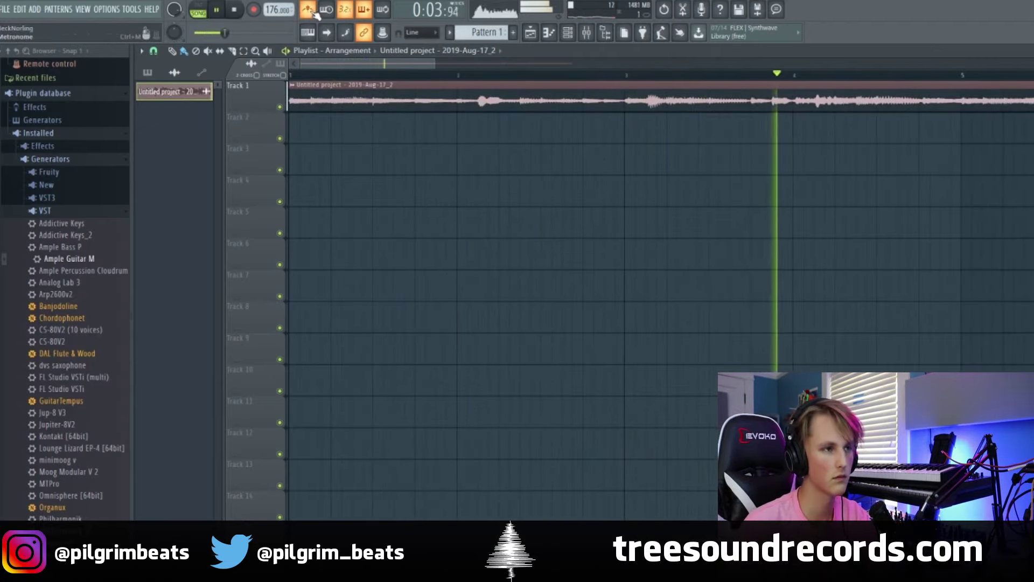
scroll(479, 195, "down", 3)
scroll(479, 195, "down", 2)
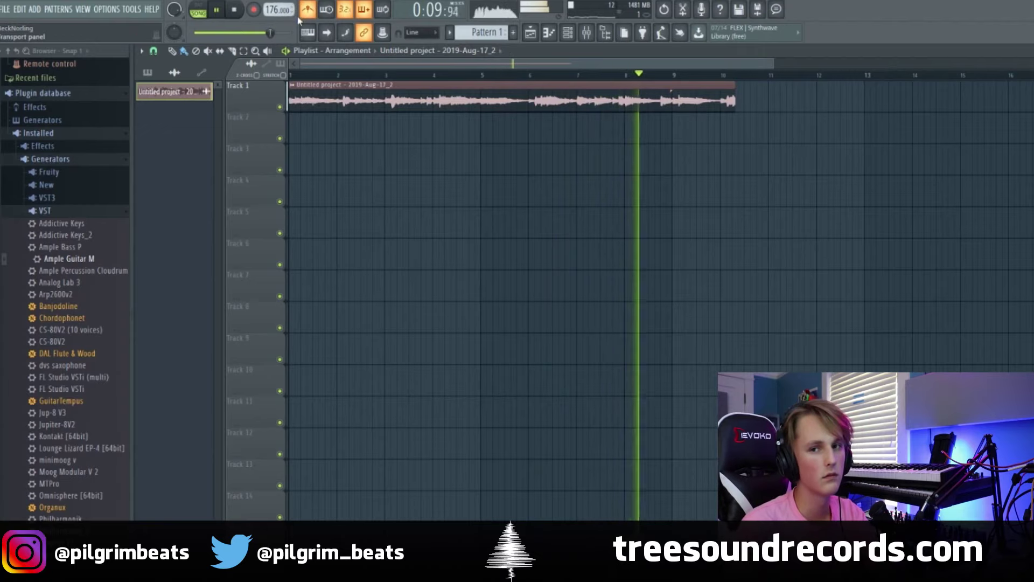
key("space")
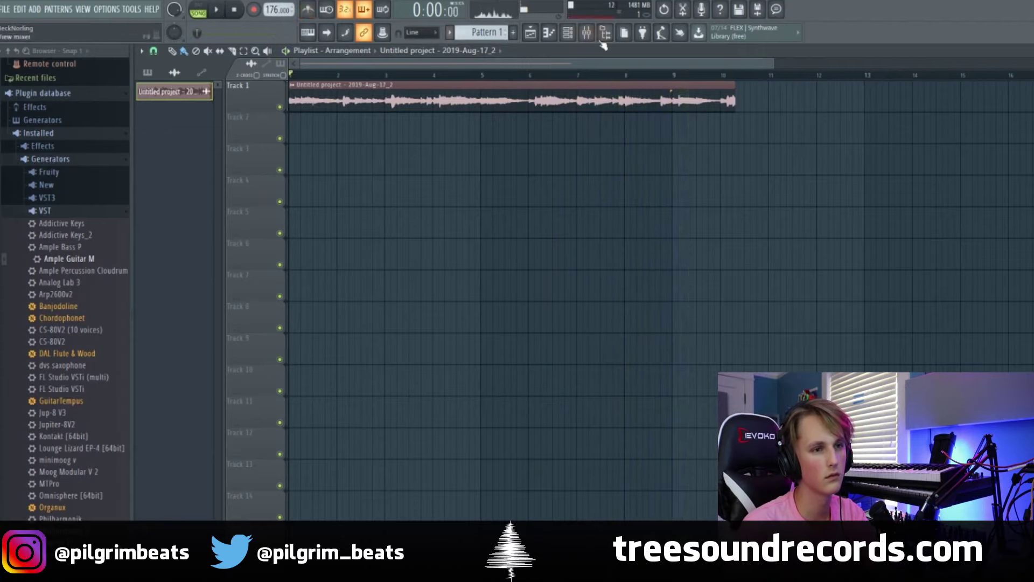
left_click_drag(671, 102, 669, 180)
right_click(690, 101)
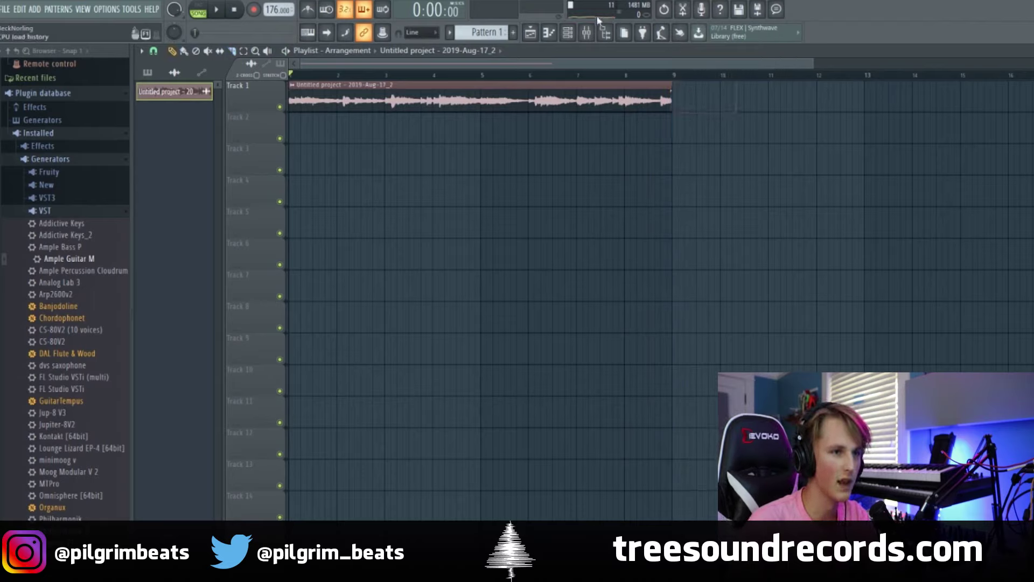
Add Ample Percussion Cloudrum as a new channel and load its Double Mute preset
left_click(568, 33)
left_click(580, 129)
left_click(580, 149)
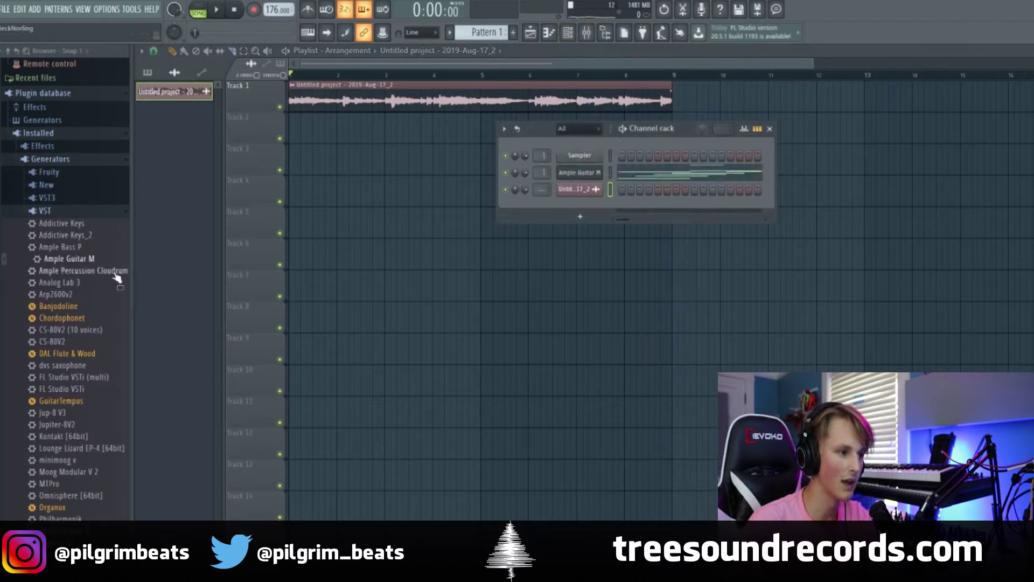
left_click_drag(76, 272, 102, 263)
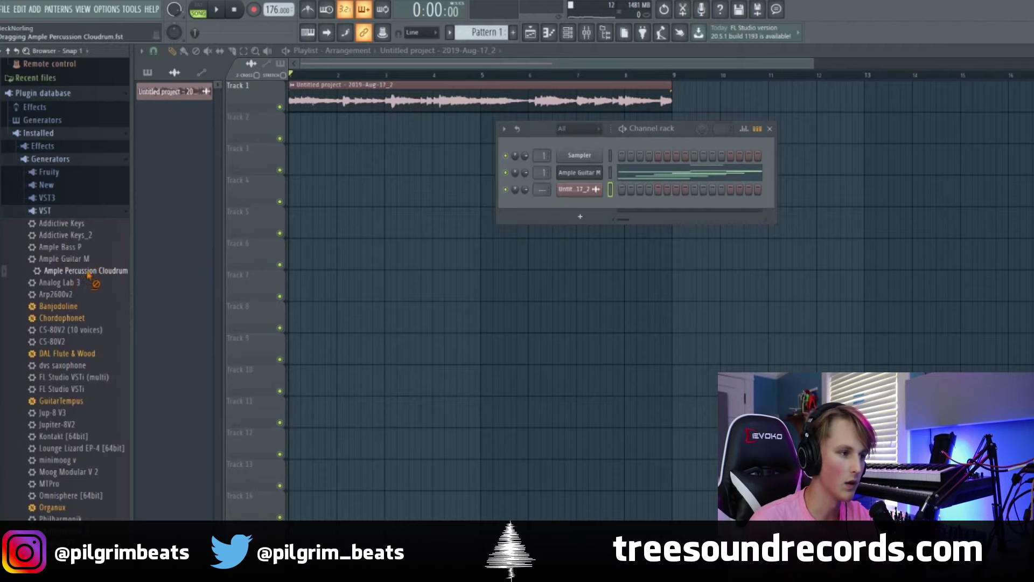
left_click_drag(566, 204, 567, 205)
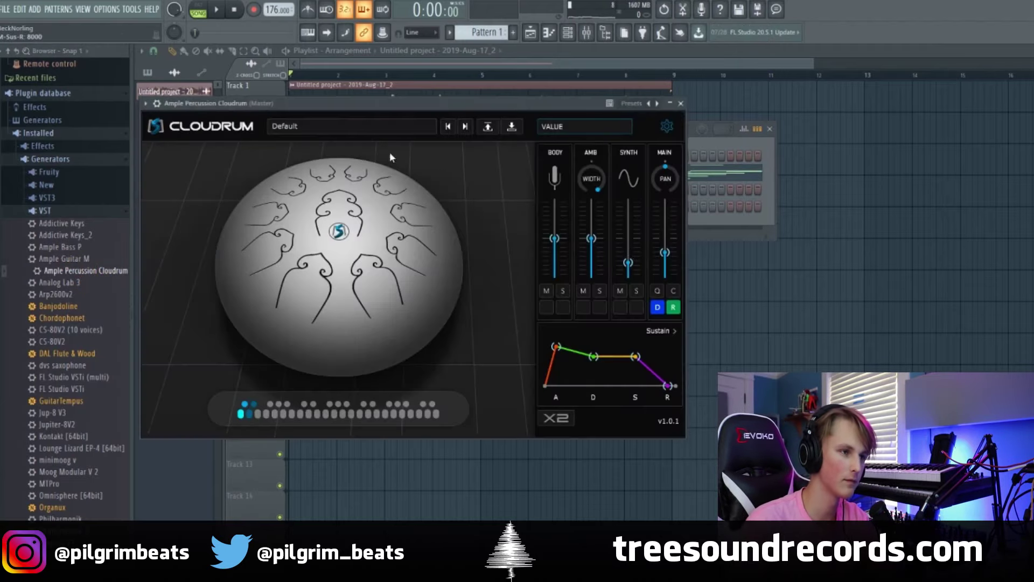
left_click_drag(347, 107, 473, 107)
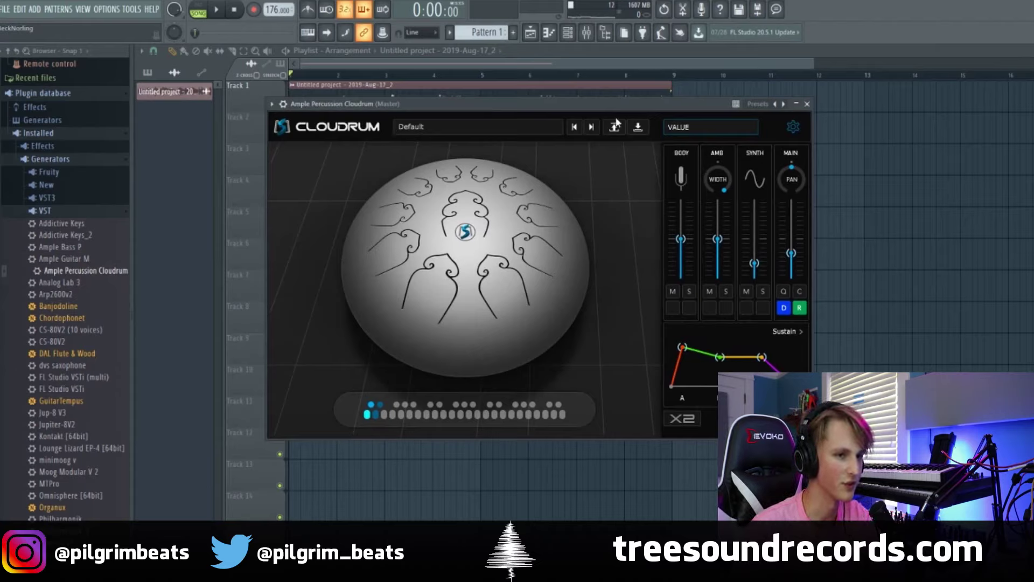
left_click(593, 128)
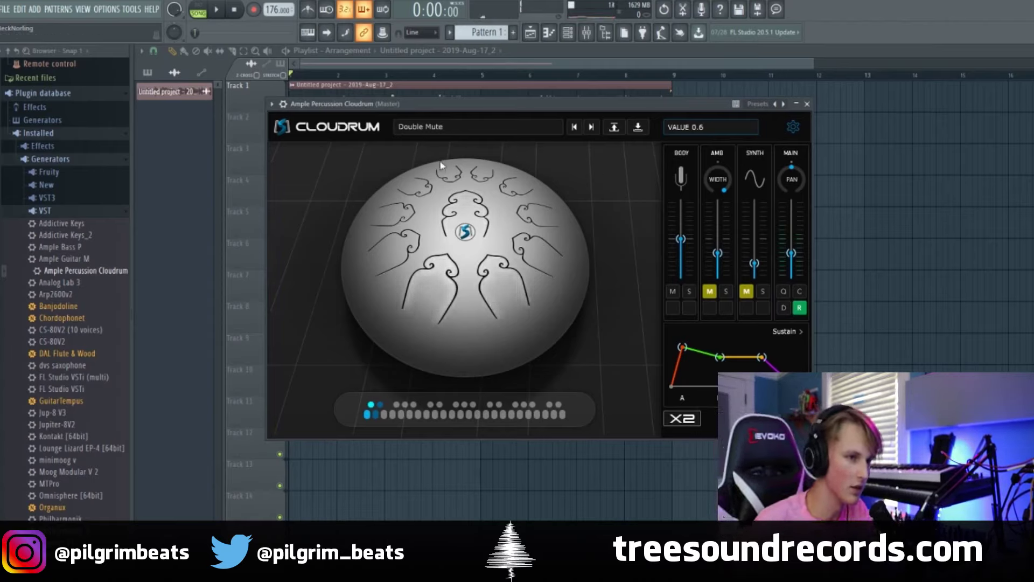
Draw a five-note Cloudrum chord at the start of bar 1 in the piano roll, following the guitar's ghost notes
left_click(568, 33)
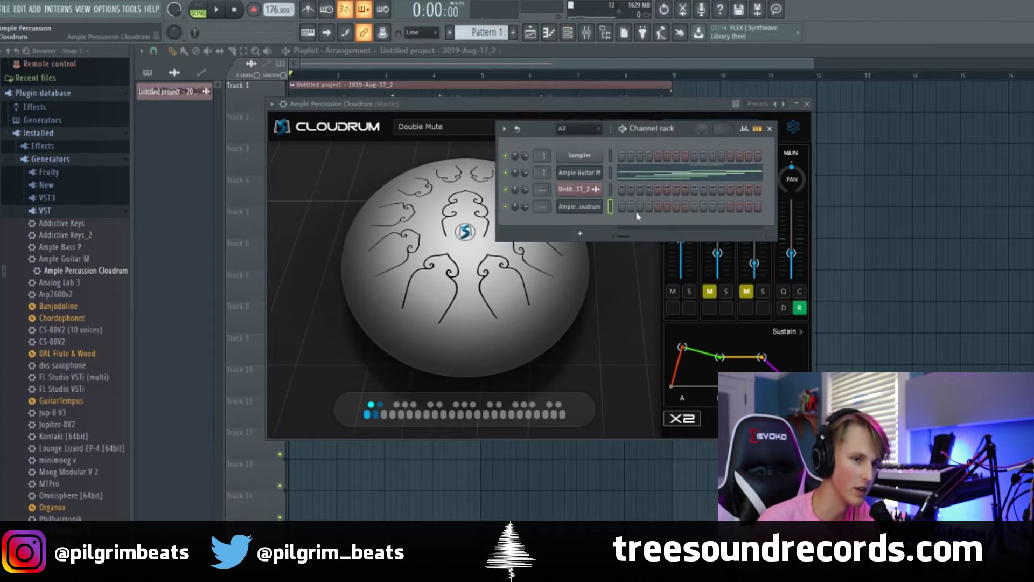
key("F7")
scroll(161, 351, "up", 5)
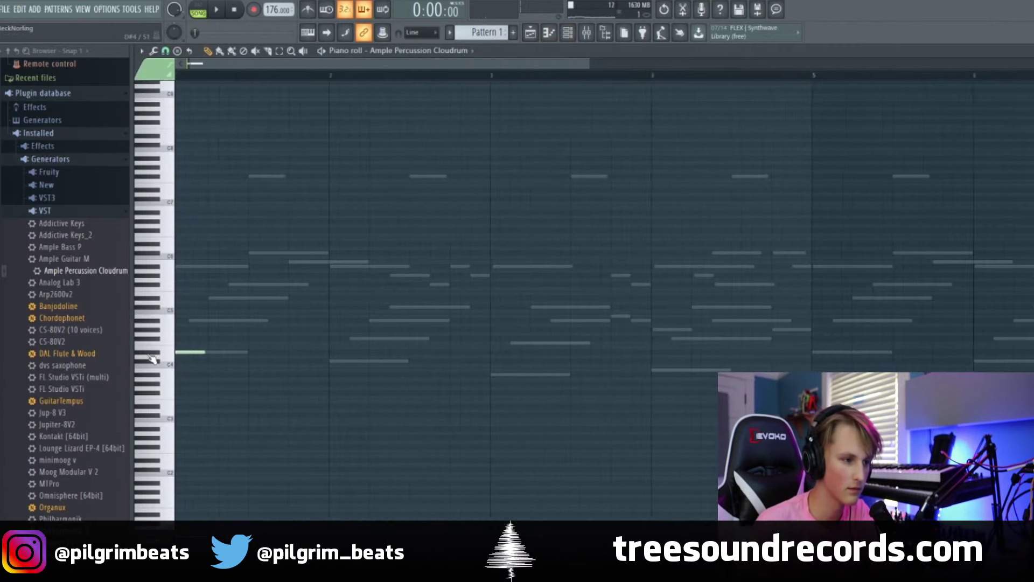
left_click_drag(288, 320, 161, 320)
left_click_drag(284, 298, 153, 295)
left_click_drag(298, 281, 153, 265)
left_click(195, 267)
right_click(194, 271)
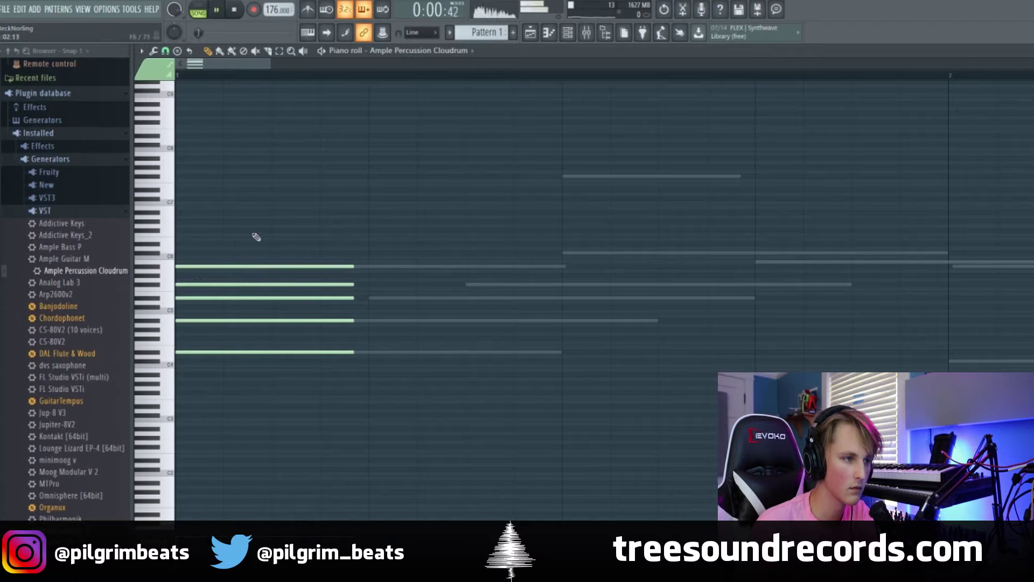
Preview the chord in pattern mode and raise its lowest note two octaves
key("l")
key("space")
key("space")
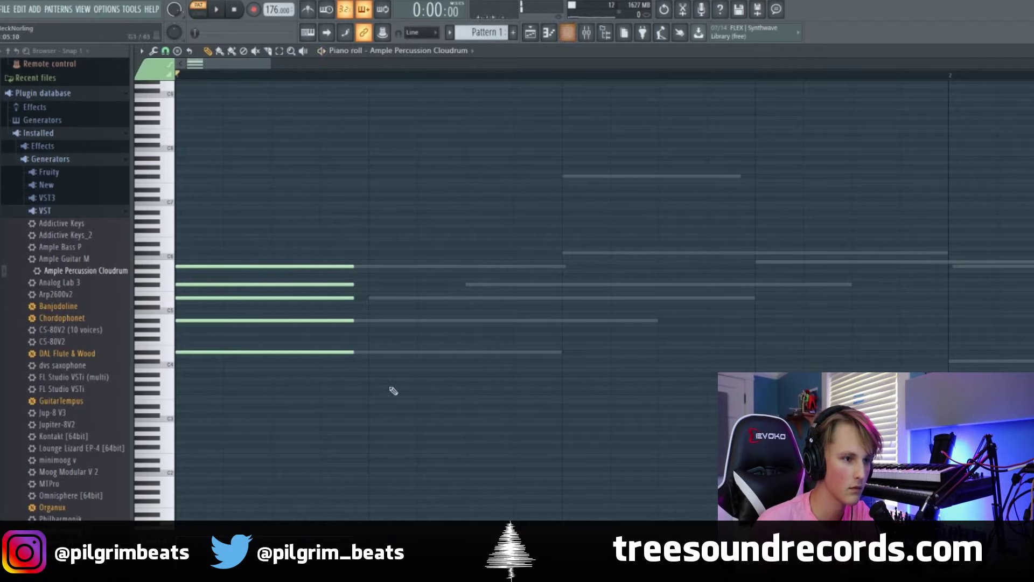
left_click_drag(378, 391, 209, 338, "ctrl")
key("ctrl+Up")
key("ctrl+Up")
key("space")
key("space")
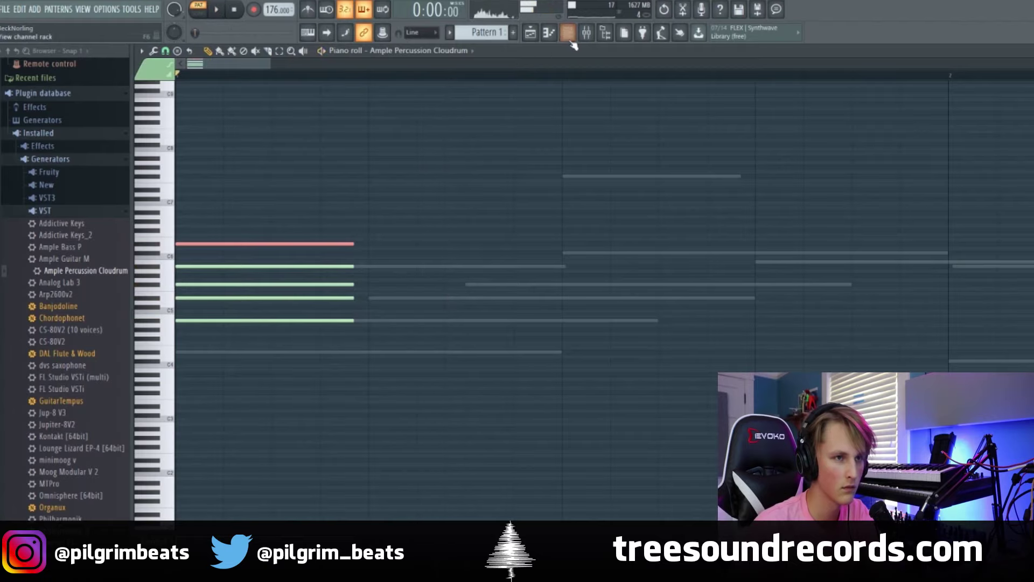
Shorten the chord's notes to half a beat and extend the part with a repeat in bar 1 and a new five-note chord at bar 2
left_click(569, 36)
key("F6")
key("ctrl+a")
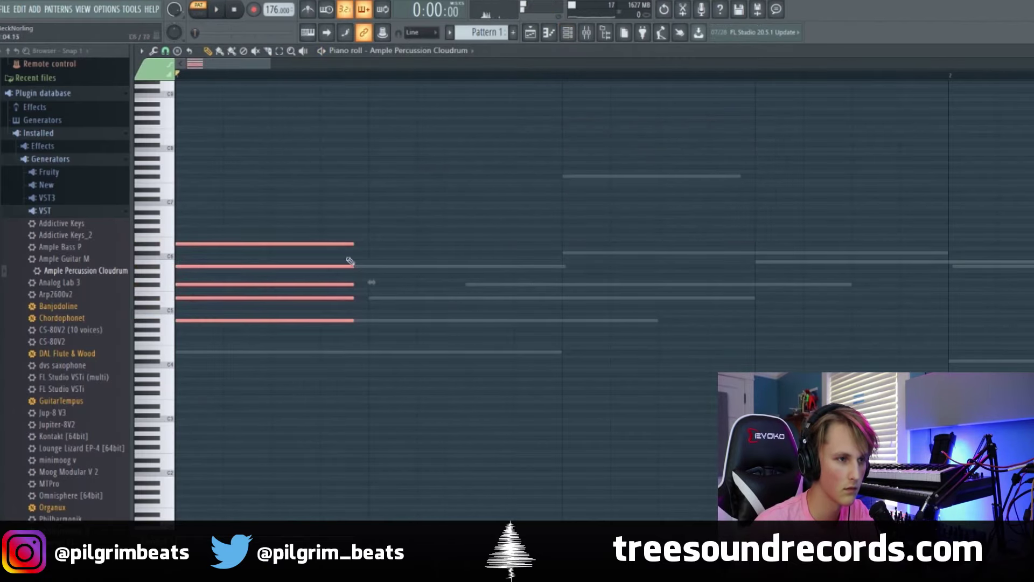
left_click_drag(349, 244, 271, 262)
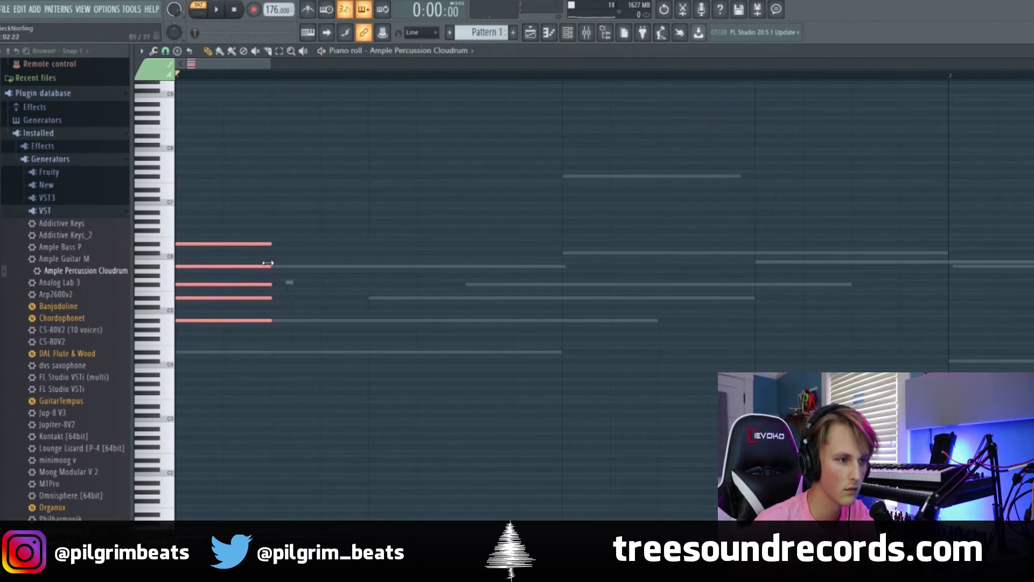
key("ctrl+d")
key("ctrl+a")
key("ctrl+b")
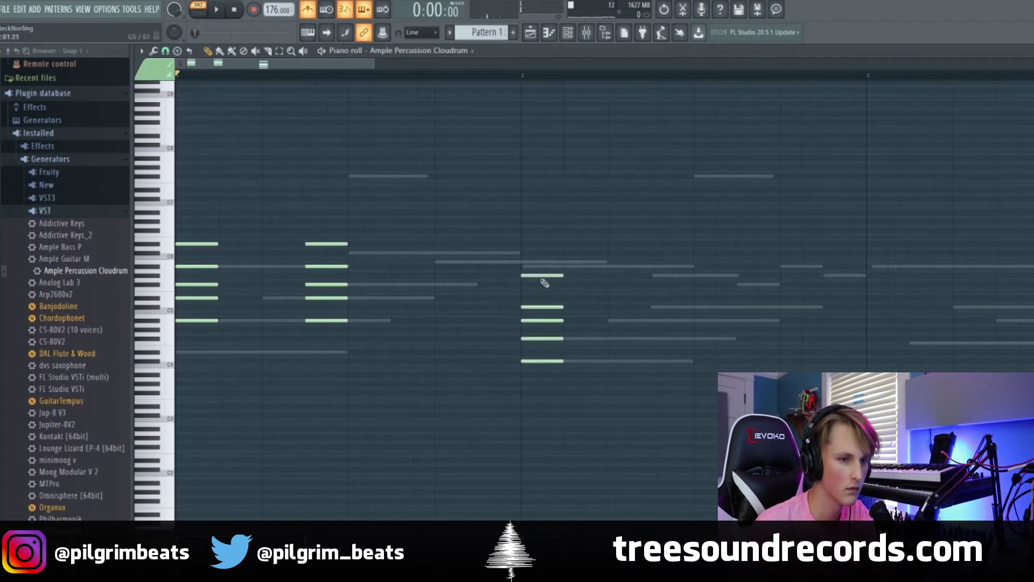
Play the chords against the metronome and move the bar 2 chord one beat later
key("space")
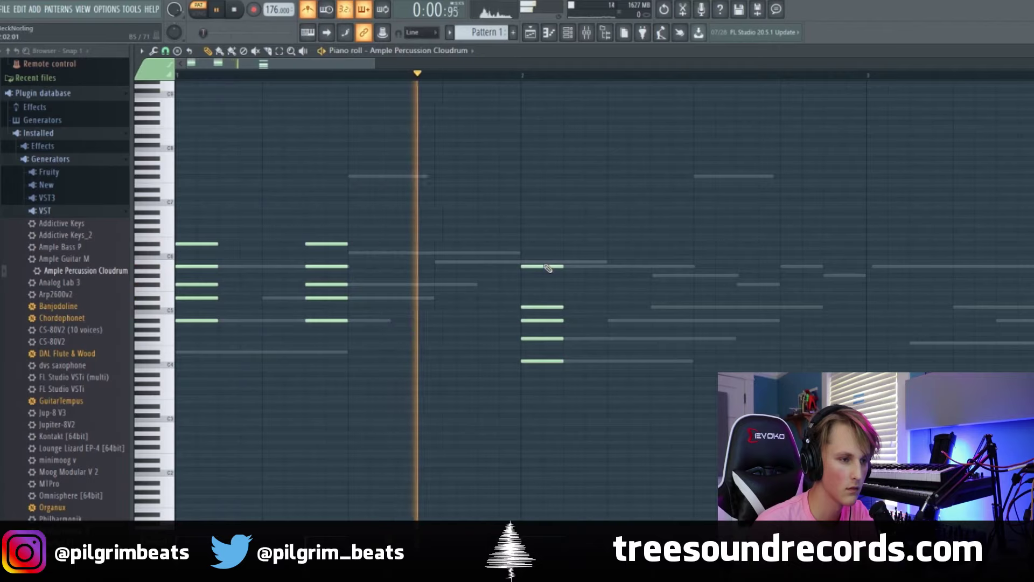
left_click_drag(602, 367, 625, 266)
key("space")
key("shift+Down")
Raise all Cloudrum chords one octave and fill out the chord progression through bar 8, with the metronome off
key("ctrl+a")
key("space")
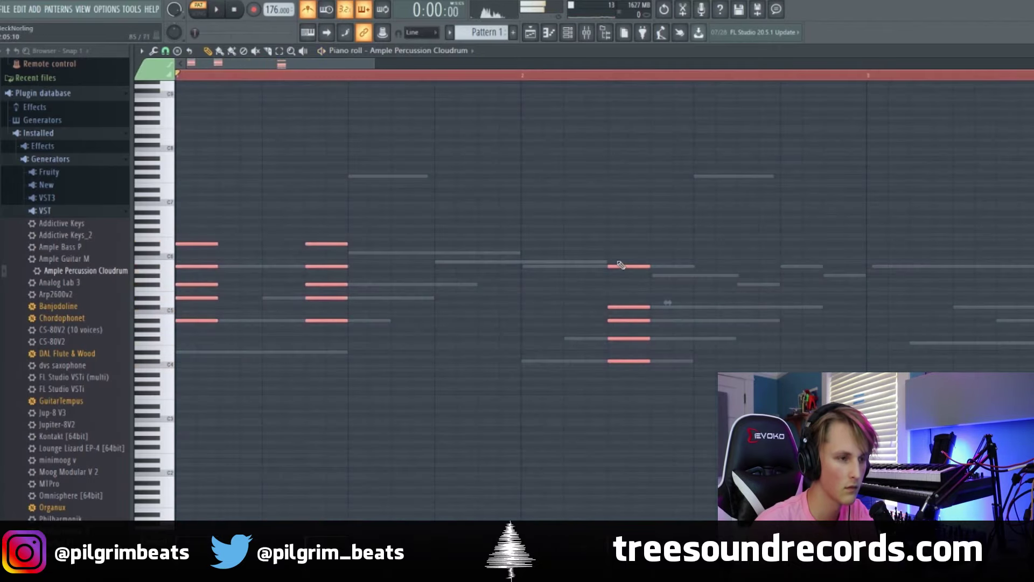
key("ctrl+Up")
left_click_drag(374, 63, 459, 63)
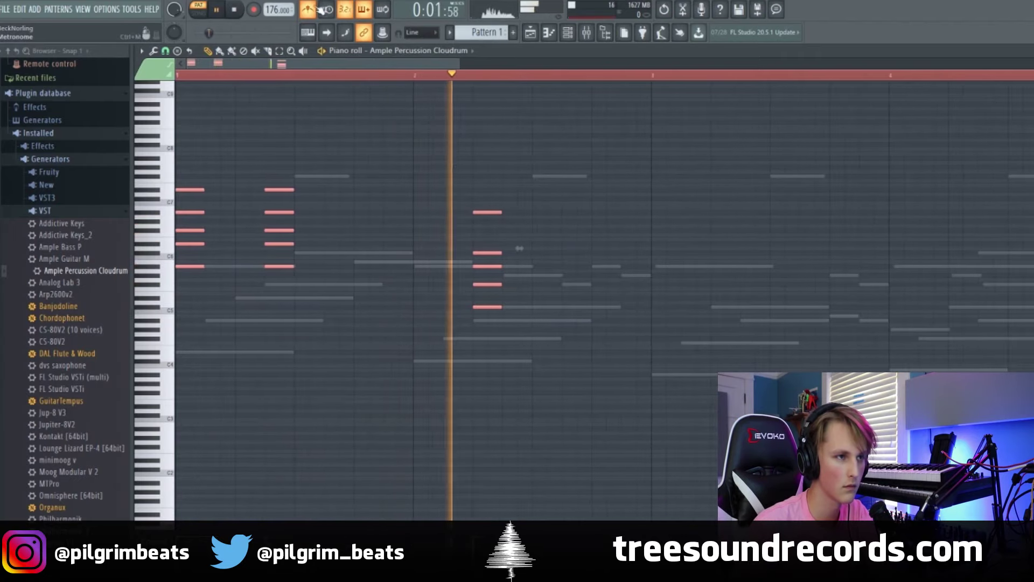
key("space")
key("space")
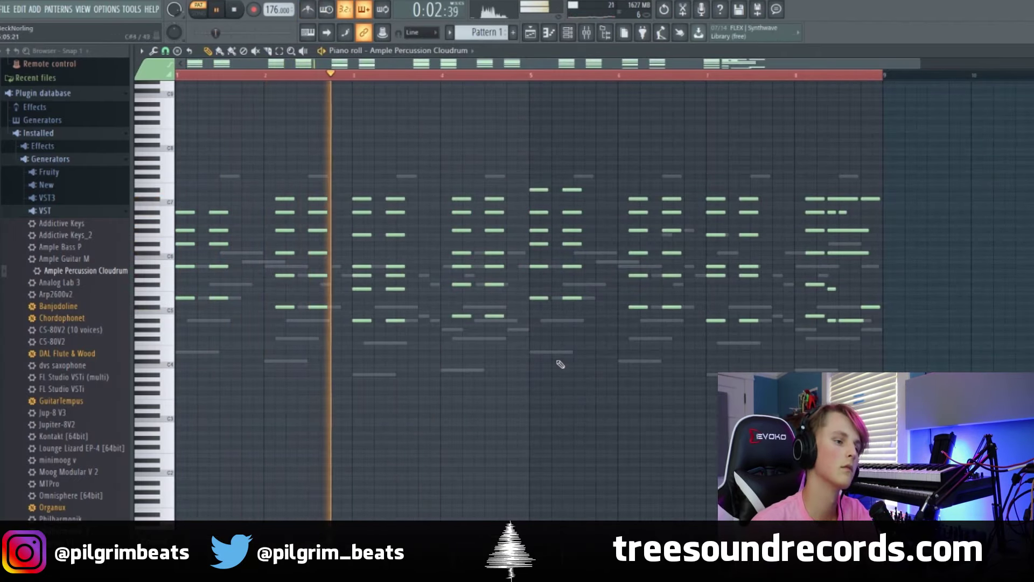
key("space")
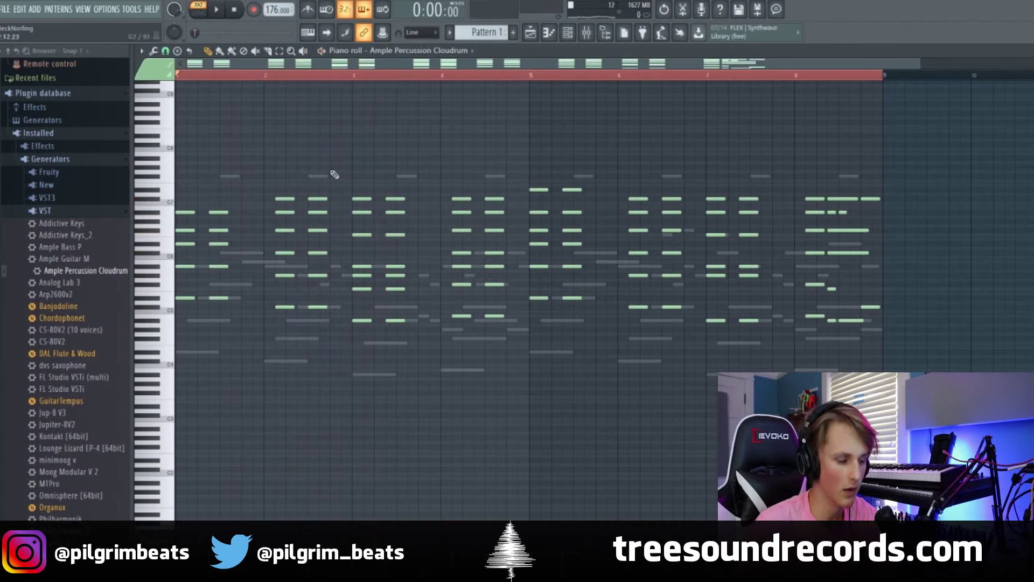
Strum all the Cloudrum chords slightly so their higher notes start later, and preview the result
key("ctrl+a")
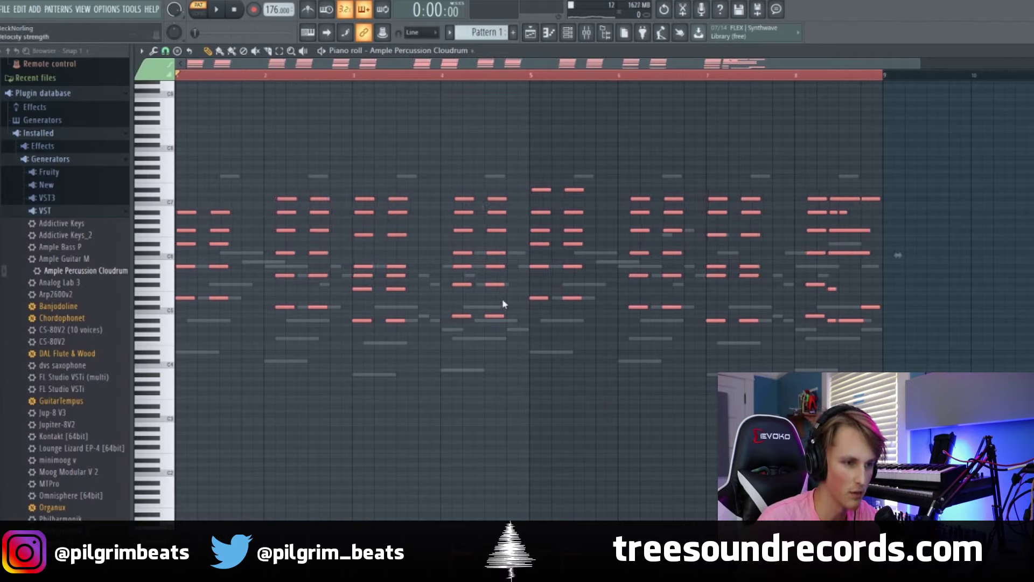
key("space")
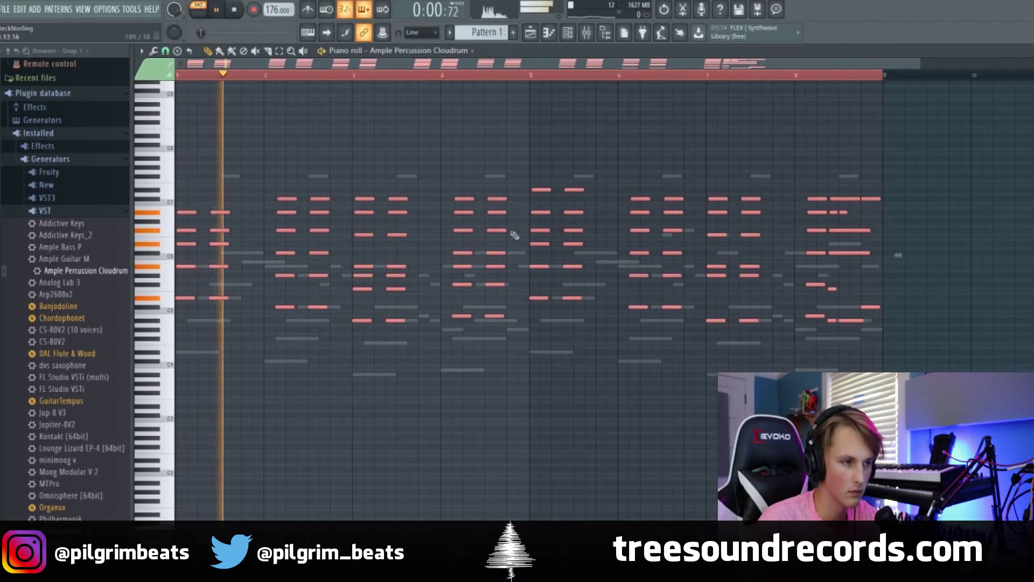
left_click(570, 34)
key("space")
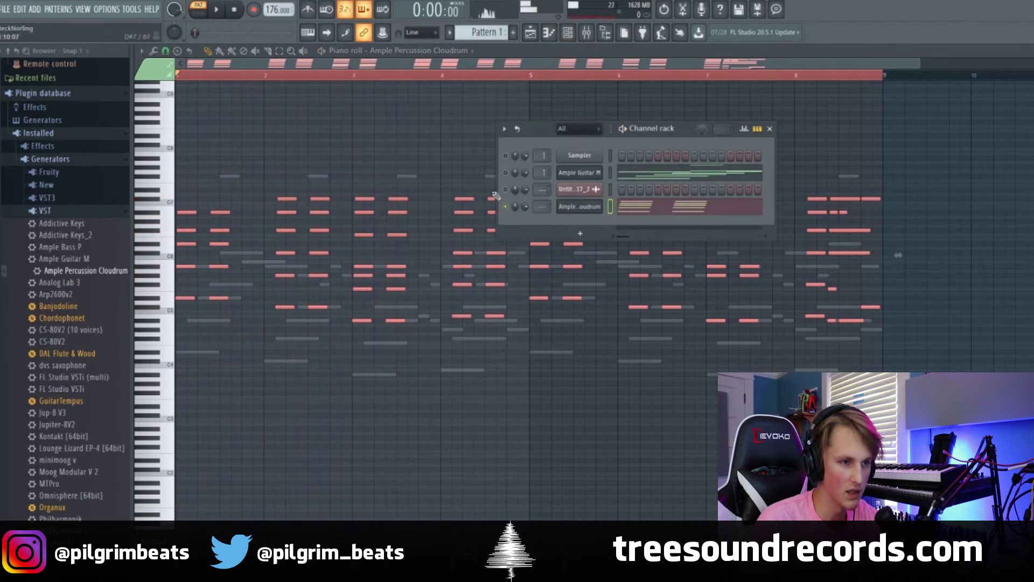
Unmute the guitar recording's channel and play it in song mode together with Pattern 1 placed at bar 1 of Track 2
left_click(511, 191)
left_click(567, 32)
key("space")
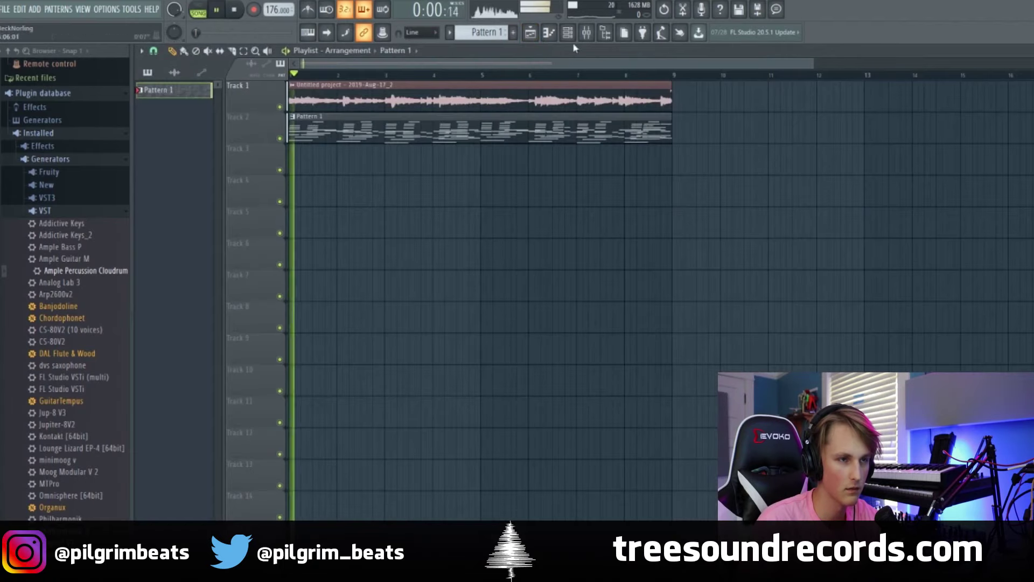
key("F6")
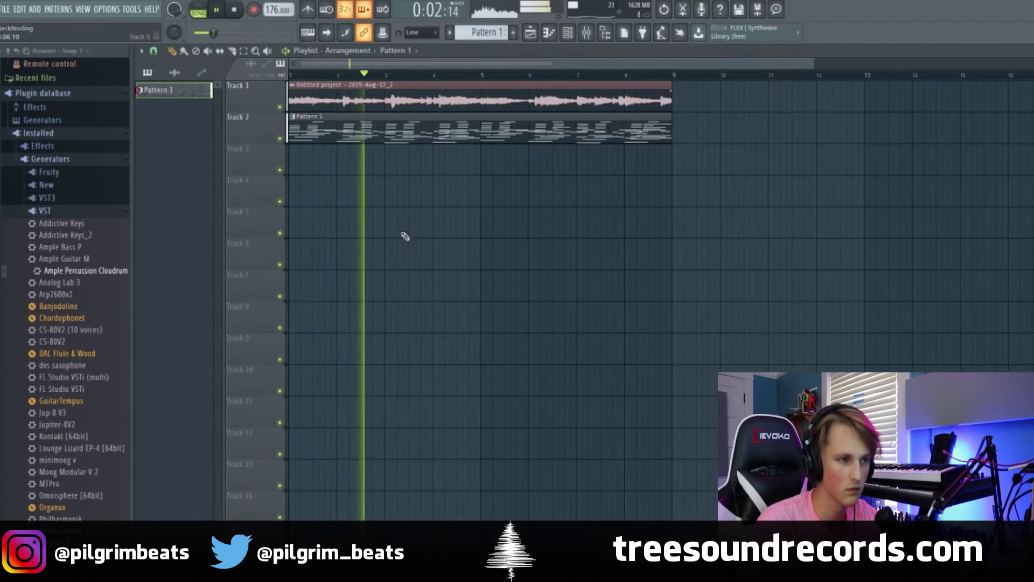
key("F6")
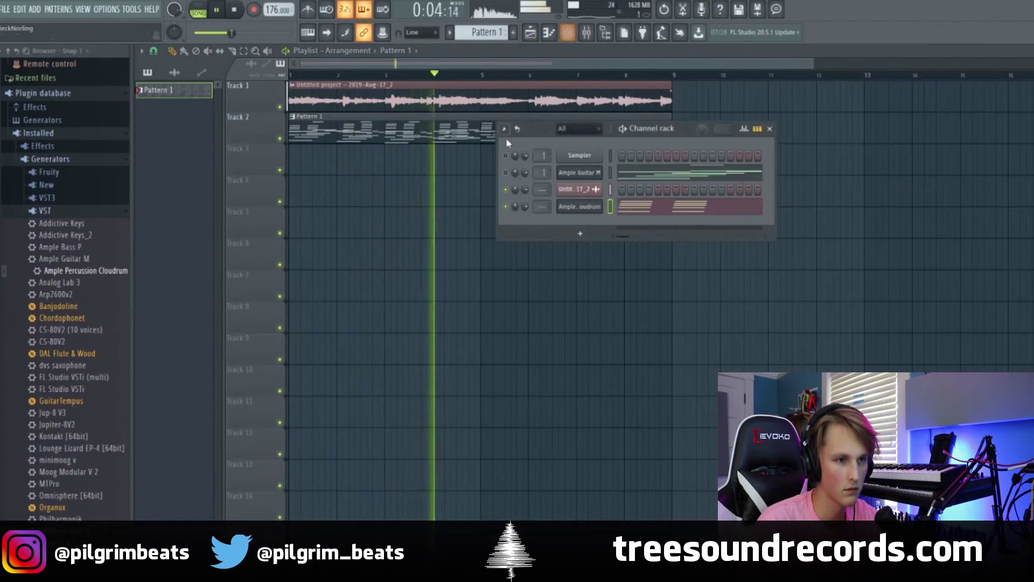
Route the guitar recording to mixer track 1 and Cloudrum to track 2, and lower Insert 2's volume fader during playback
left_click_drag(543, 189, 543, 180)
left_click(591, 35)
left_click_drag(232, 332, 239, 350)
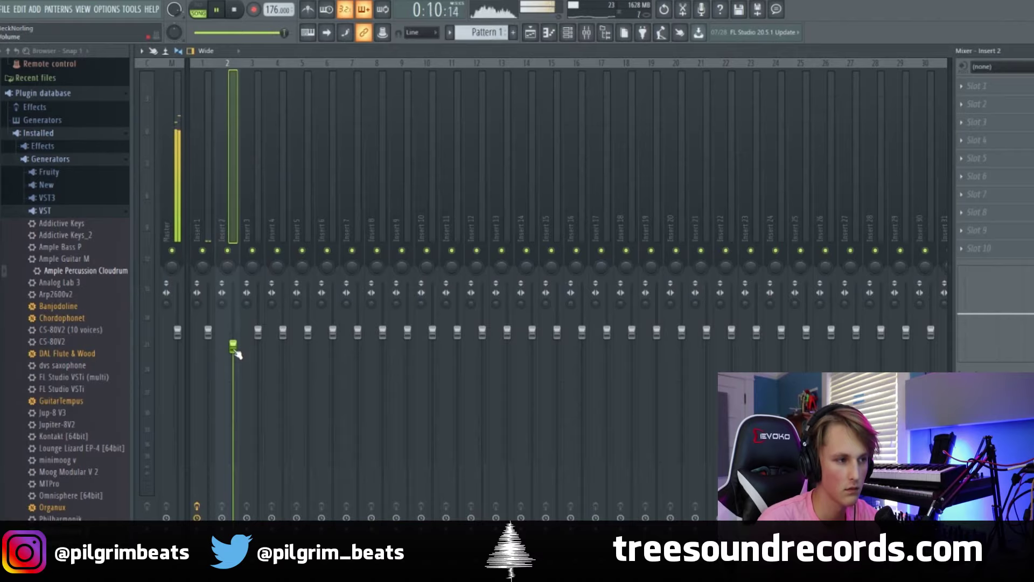
left_click_drag(234, 351, 235, 359)
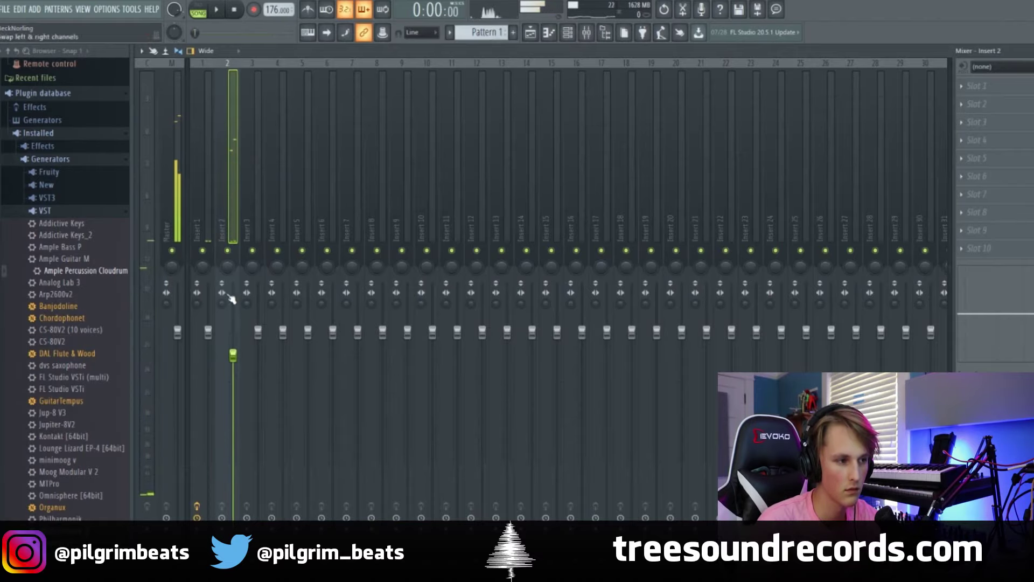
left_click(530, 33)
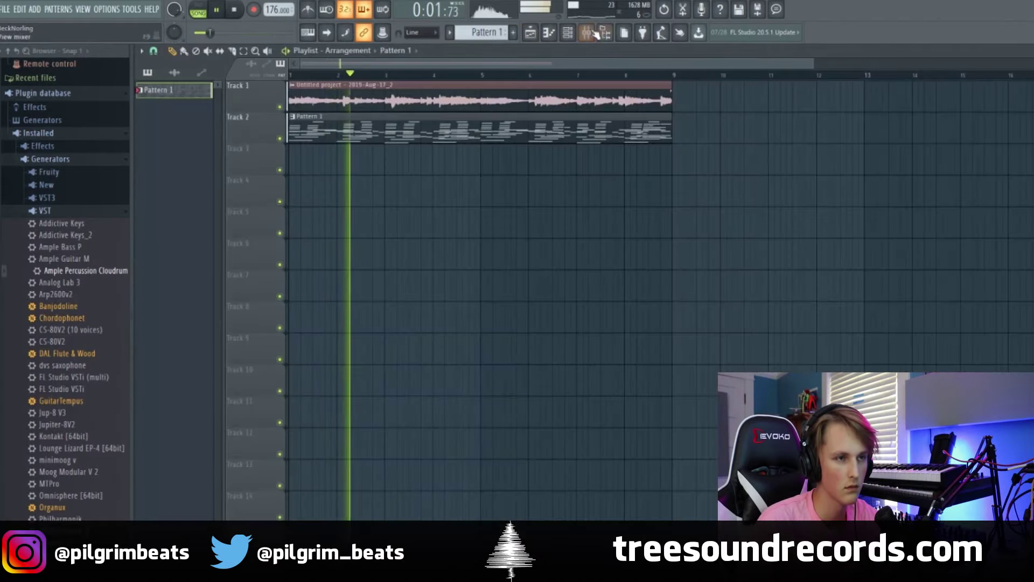
left_click(568, 33)
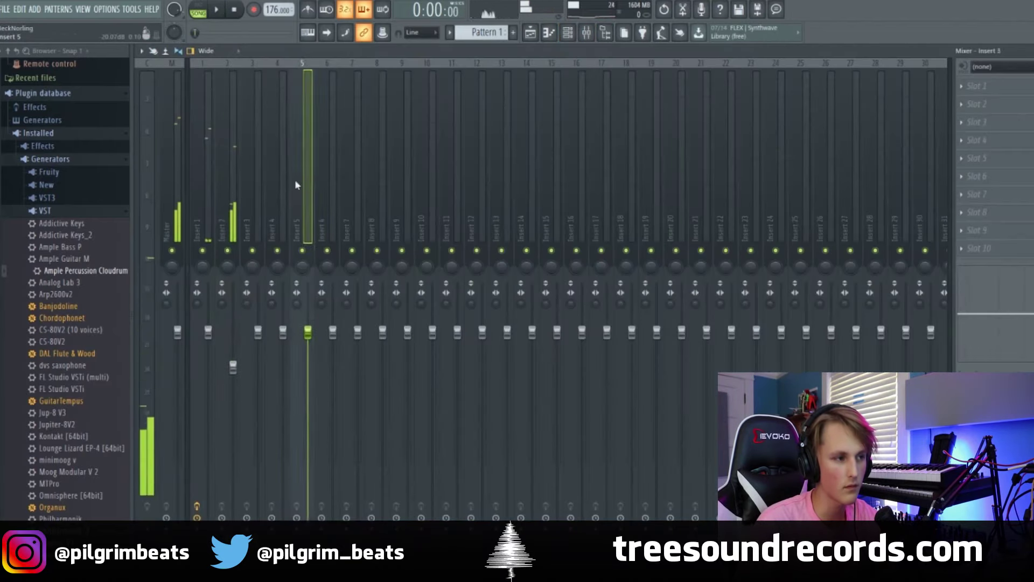
Pan Insert 1 and Insert 2 slightly off-centre in the mixer
left_click(230, 266)
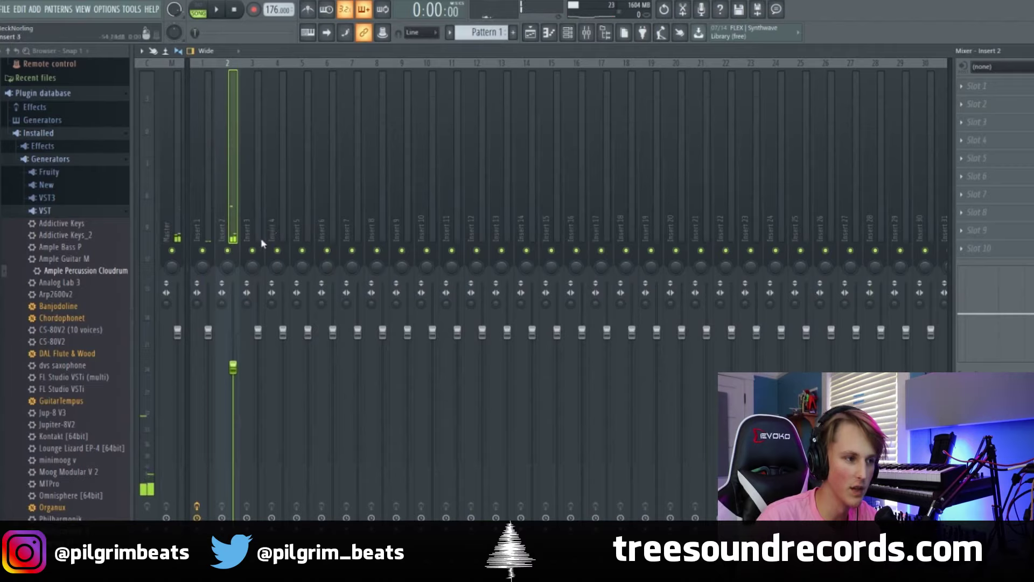
left_click(207, 271)
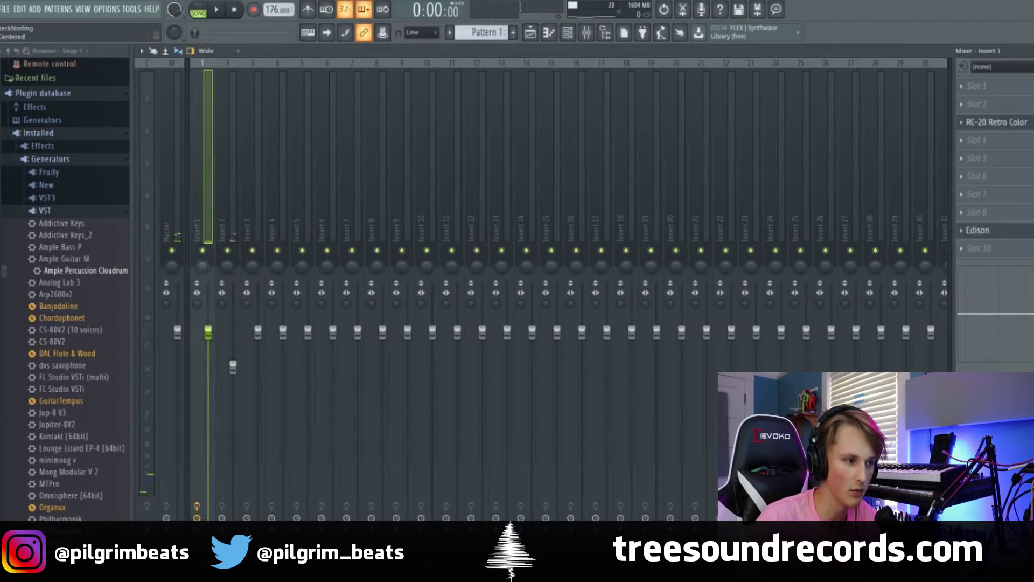
left_click(229, 267)
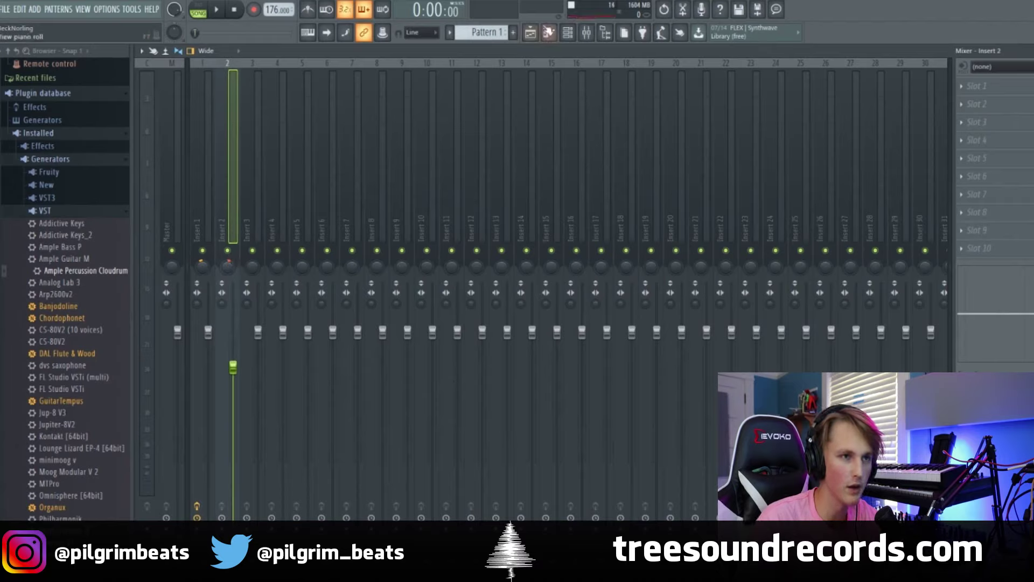
Add an Omnisphere [64bit] channel and load the "BELL - USE THIS" patch from the Pilgrim Omni Bank
key("F6")
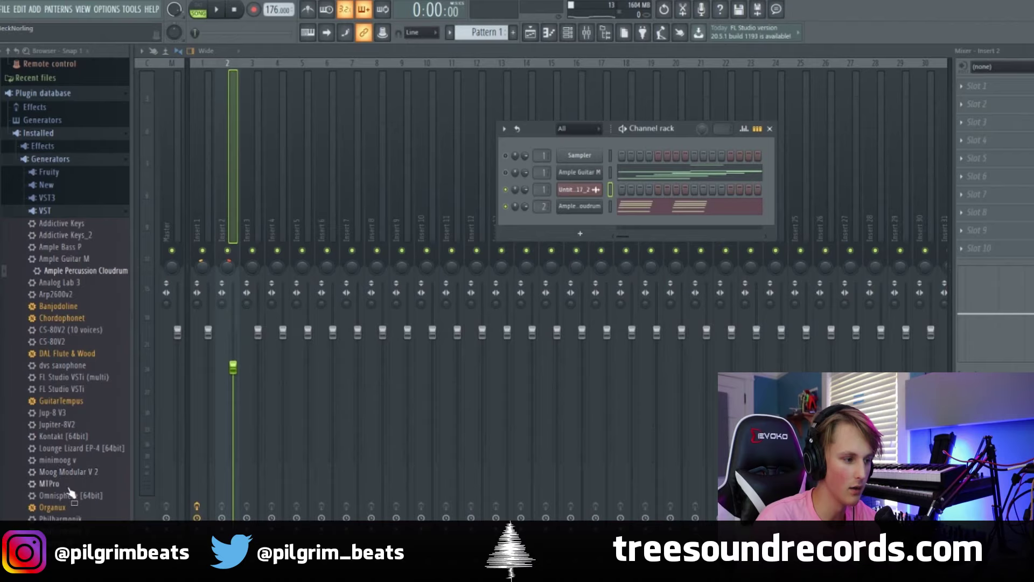
left_click_drag(70, 493, 210, 415)
left_click_drag(579, 229, 580, 226)
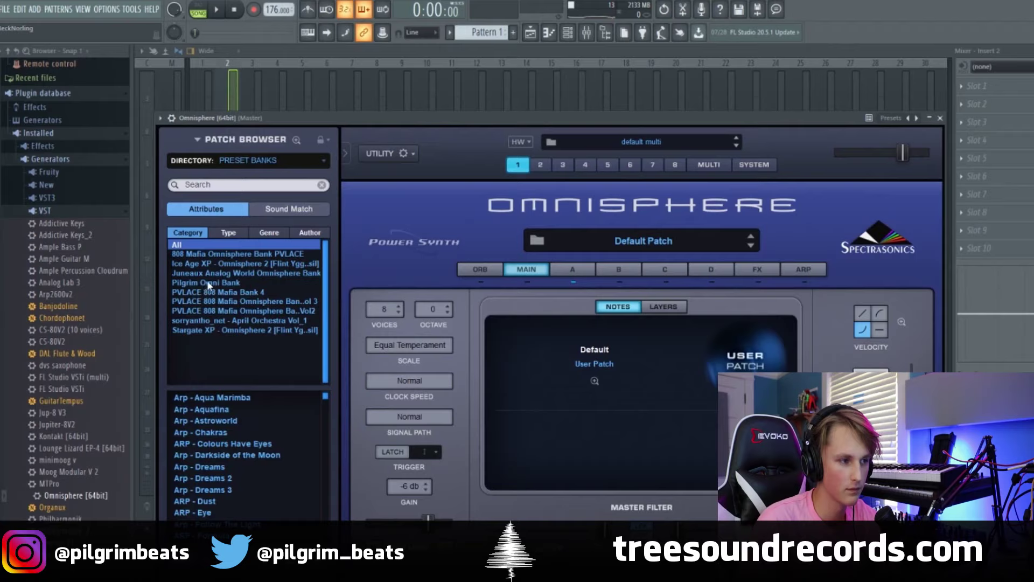
left_click(210, 284)
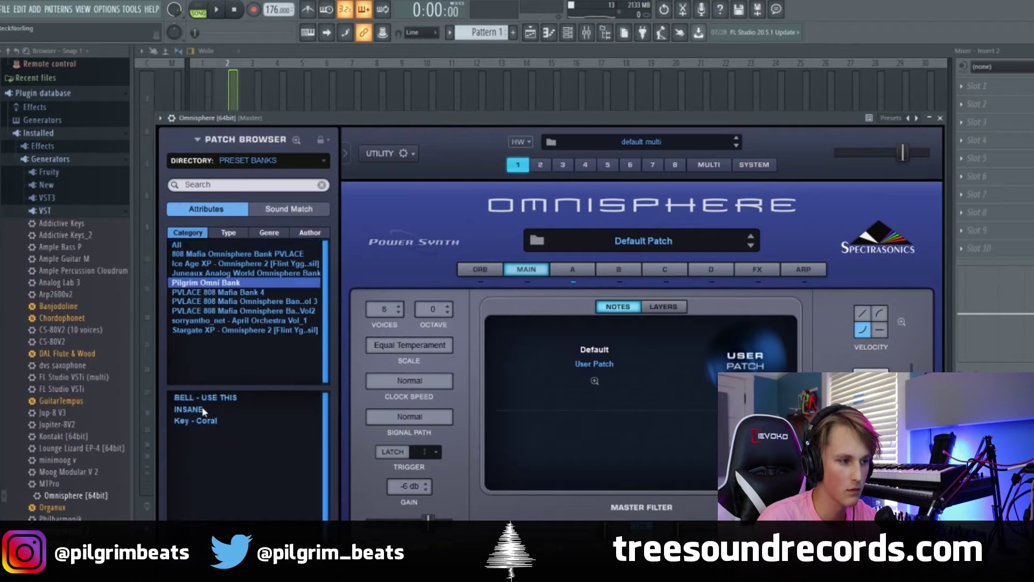
left_click(216, 398)
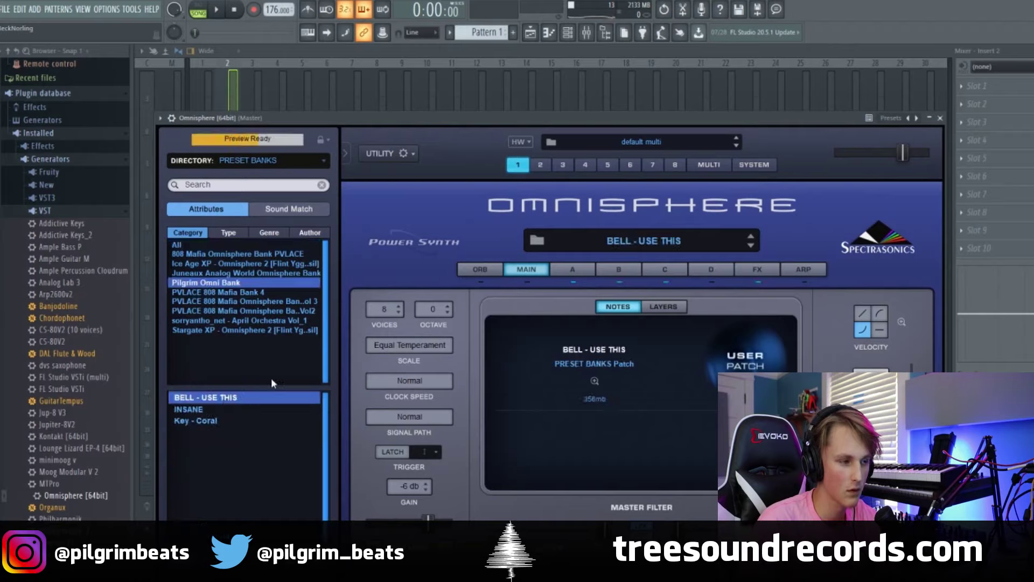
Copy the Ample Guitar M notes into the Omnisphere channel, preview them, and open them in the piano roll
left_click(567, 33)
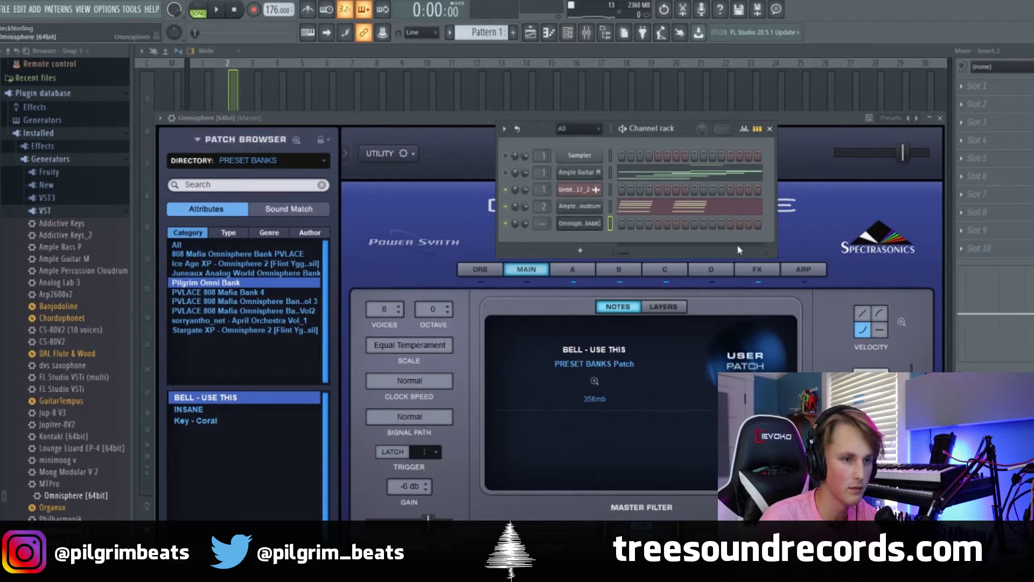
key("space")
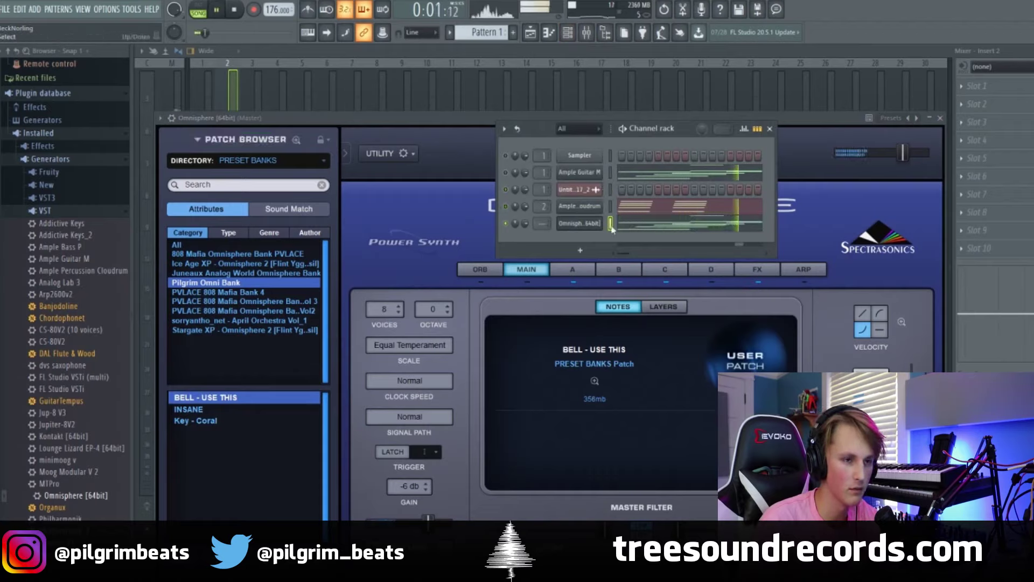
left_click(620, 226)
key("space")
left_click_drag(776, 208, 82, 4, "ctrl")
key("Delete")
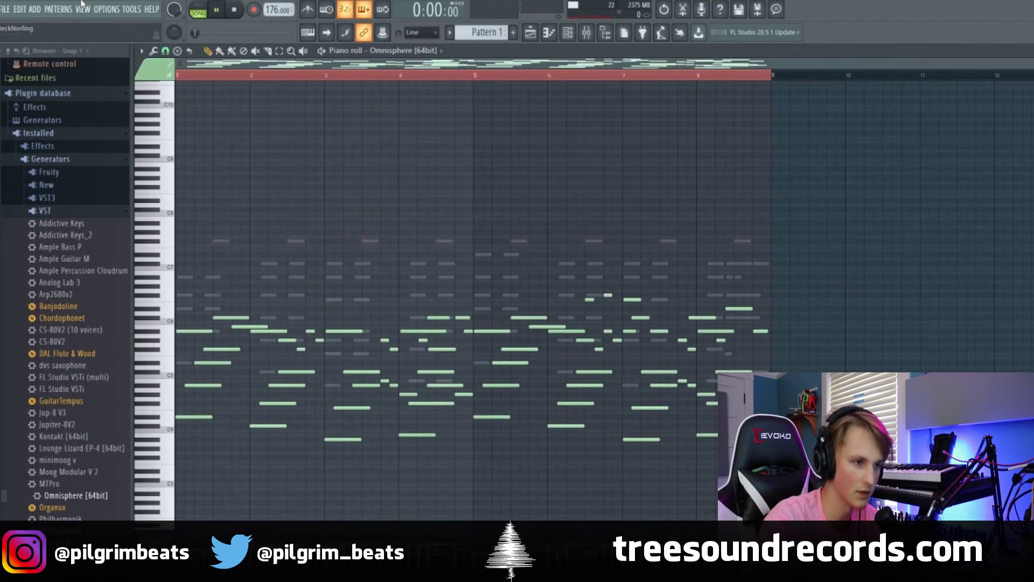
Preview the Omnisphere melody and raise all its notes one octave
key("space")
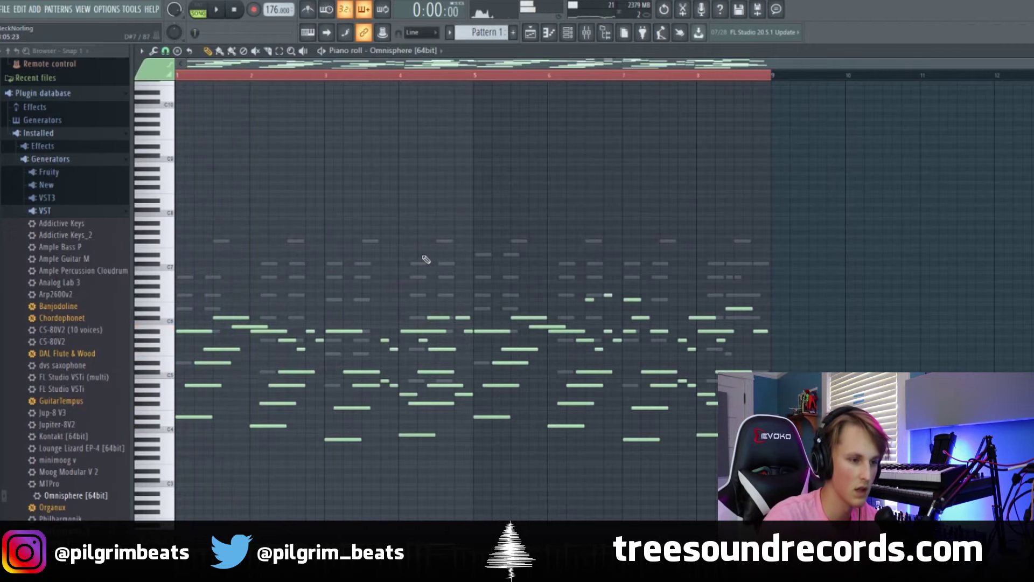
key("space")
key("ctrl+a")
key("ctrl+Up")
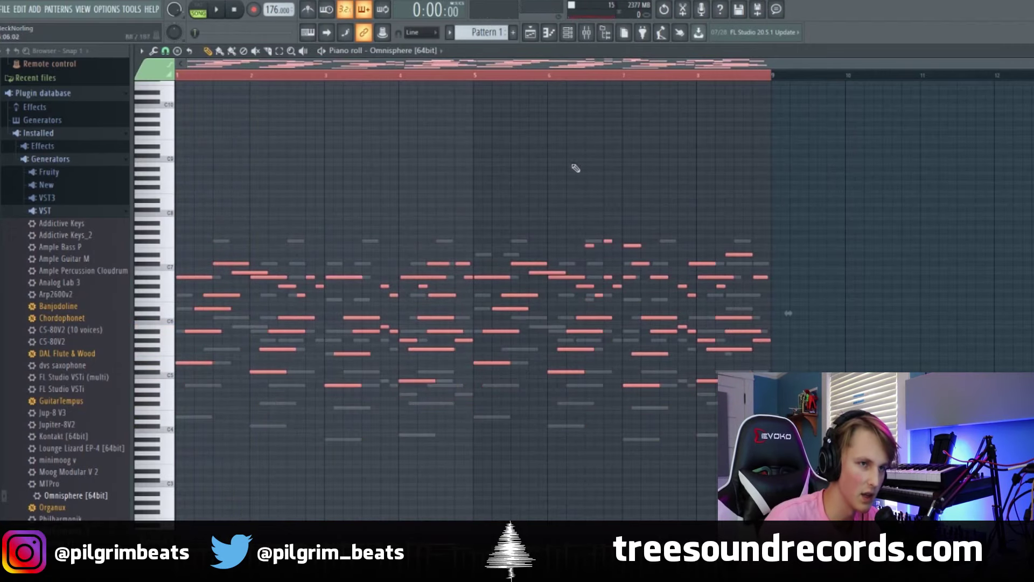
Solo Omnisphere, route it to mixer track 3, add Gross Beat in slot 2 with the 1/2 Speed time effect, and preview it
left_click(568, 34)
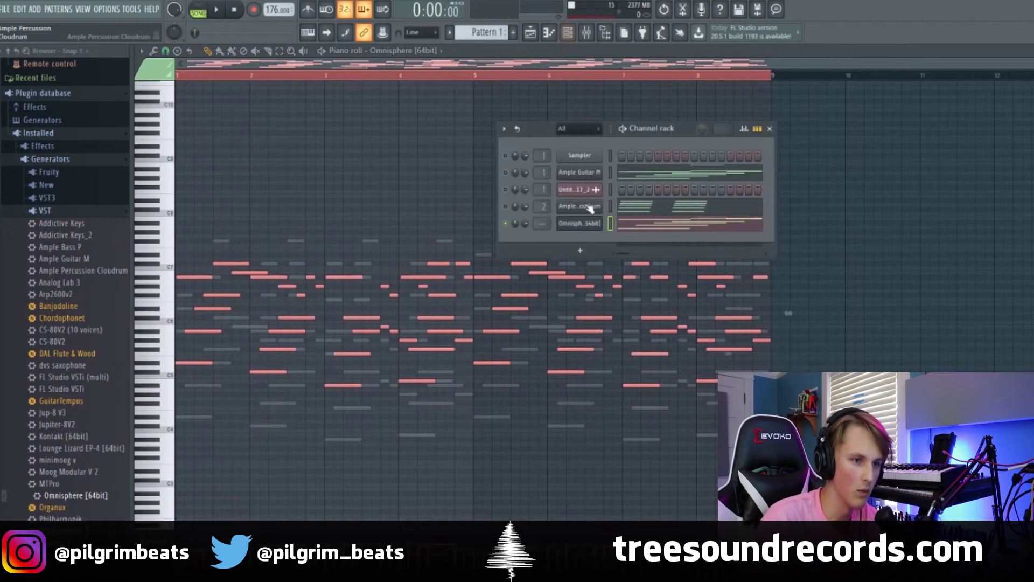
left_click(585, 34)
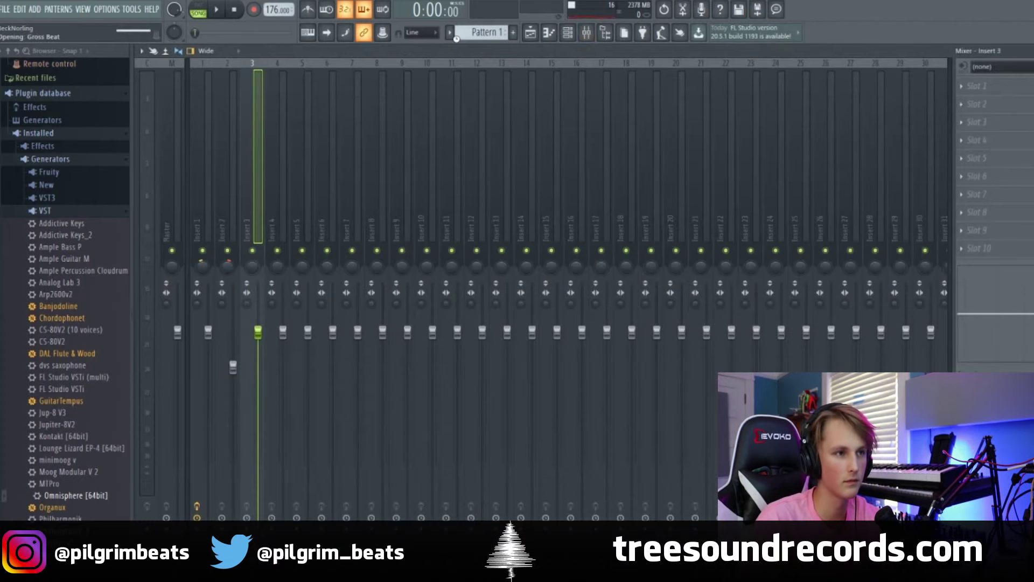
left_click(587, 119)
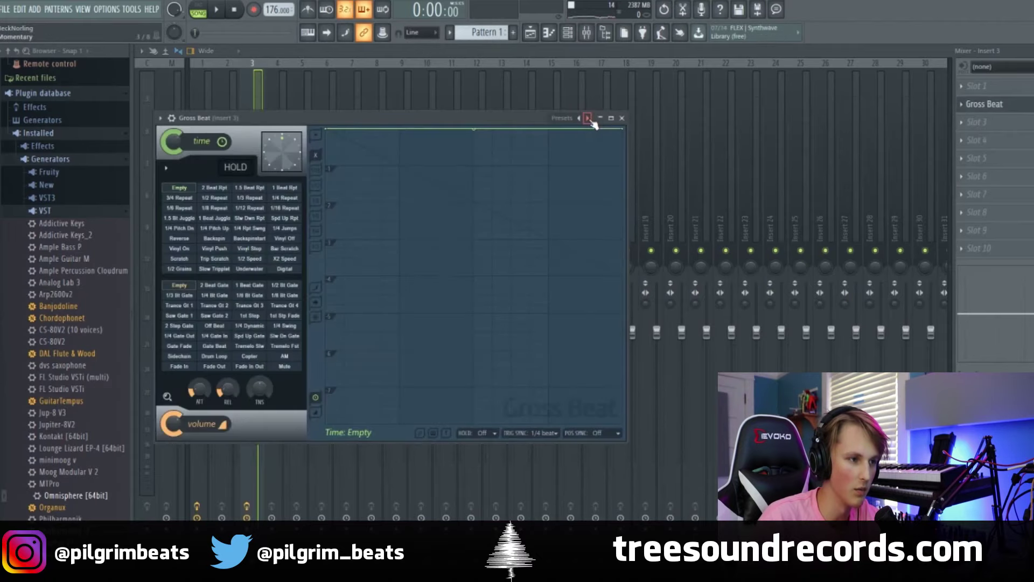
left_click(257, 261)
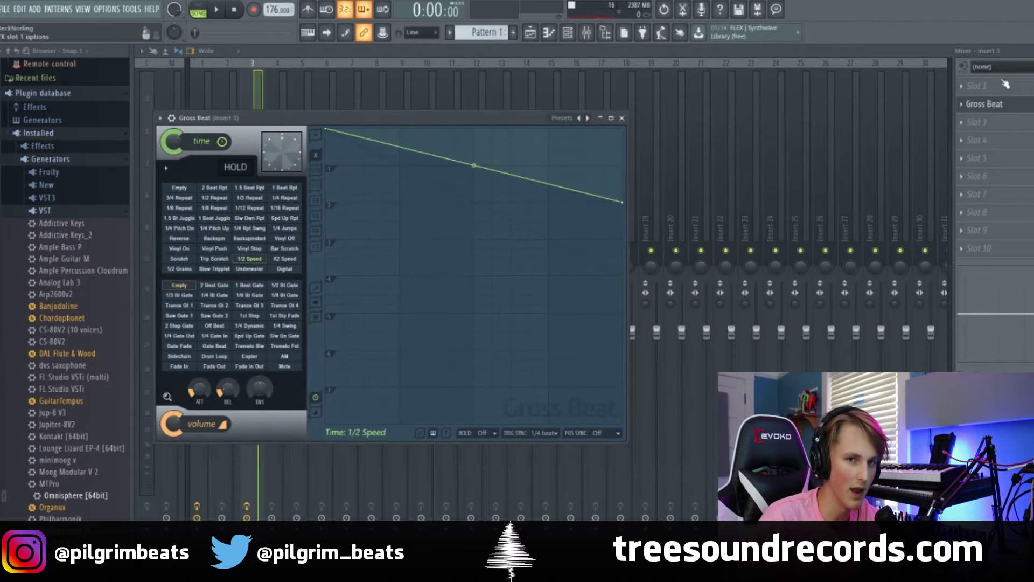
key("space")
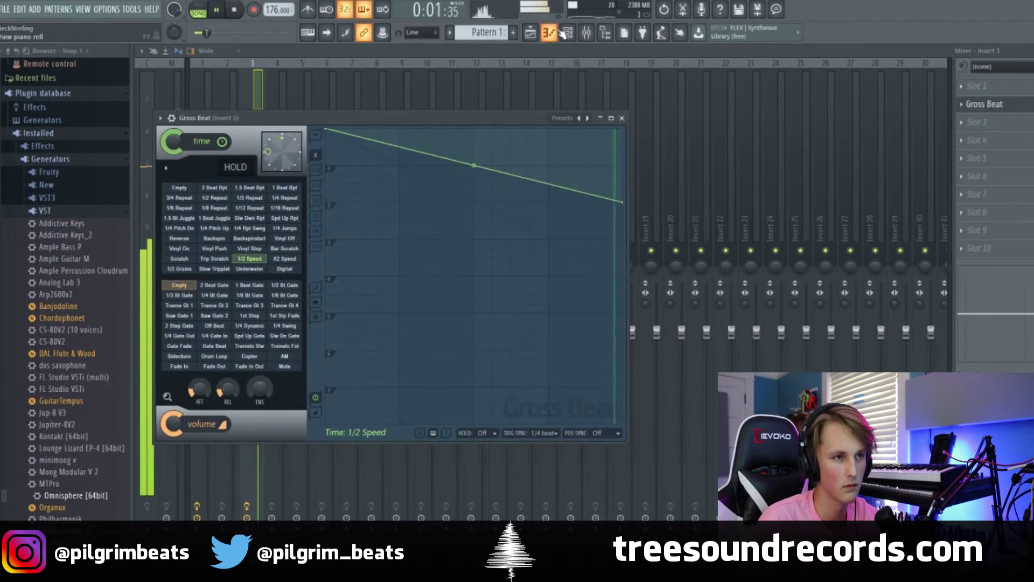
left_click(985, 104)
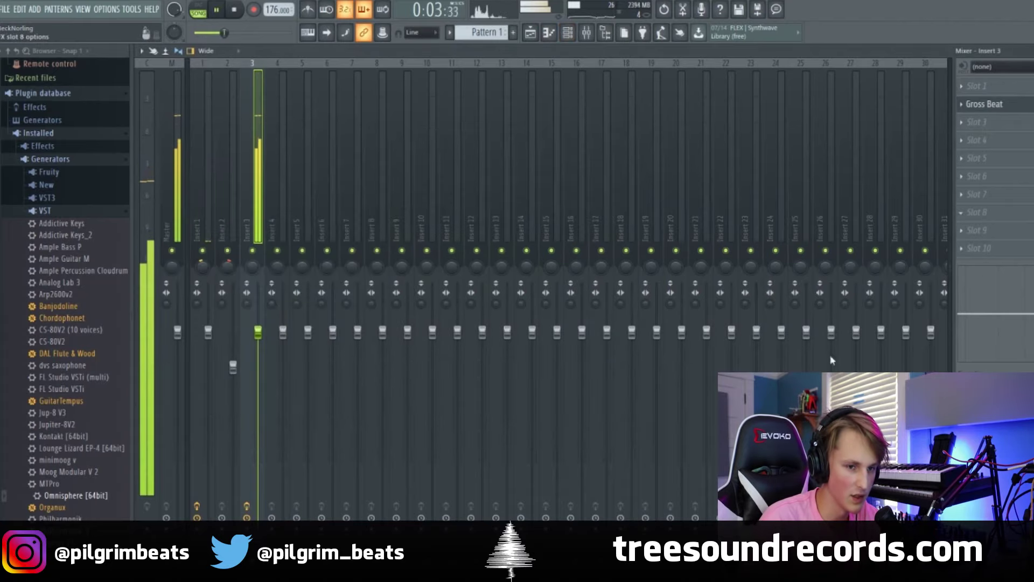
Add Fruity Parametric EQ 2 in slot 8 of Insert 3 and raise its band 1 high-pass cutoff to remove the lows
left_click(573, 194)
left_click(564, 205)
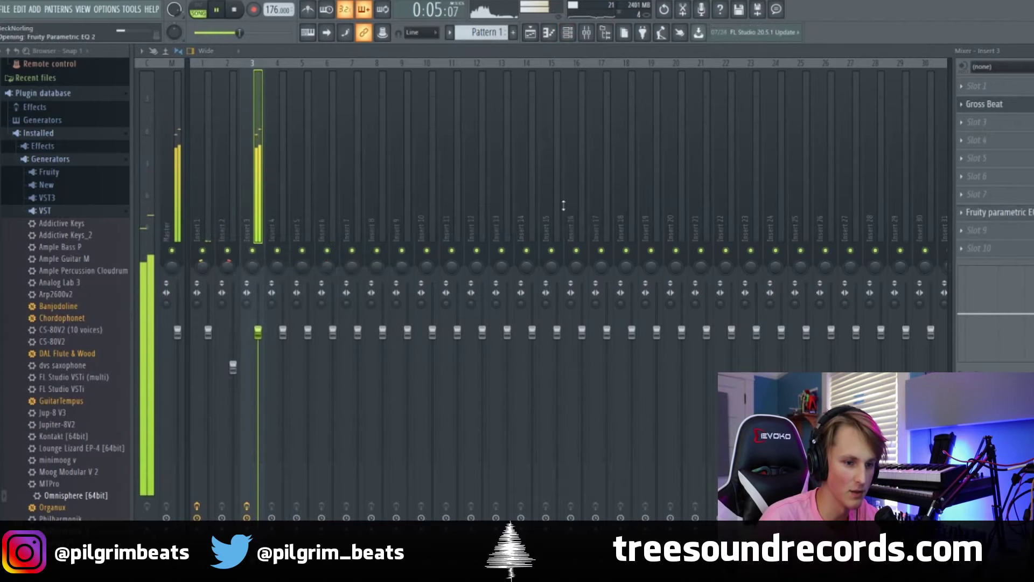
left_click_drag(250, 293, 330, 295)
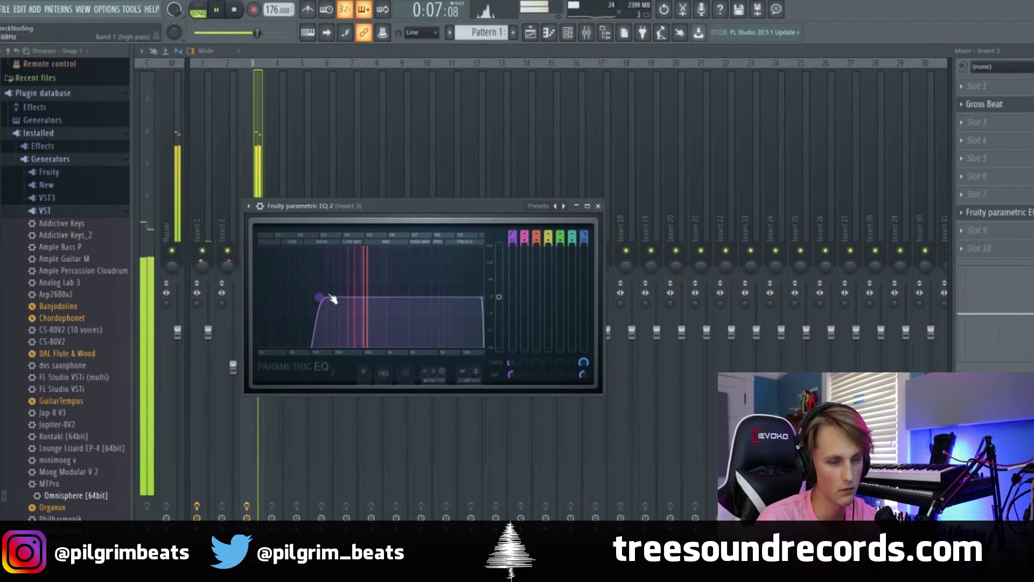
Add a second Fruity Parametric EQ 2 in slot 9 of Insert 3, reduce the highs with its last band, and stop playback
left_click(1012, 229)
left_click(841, 409)
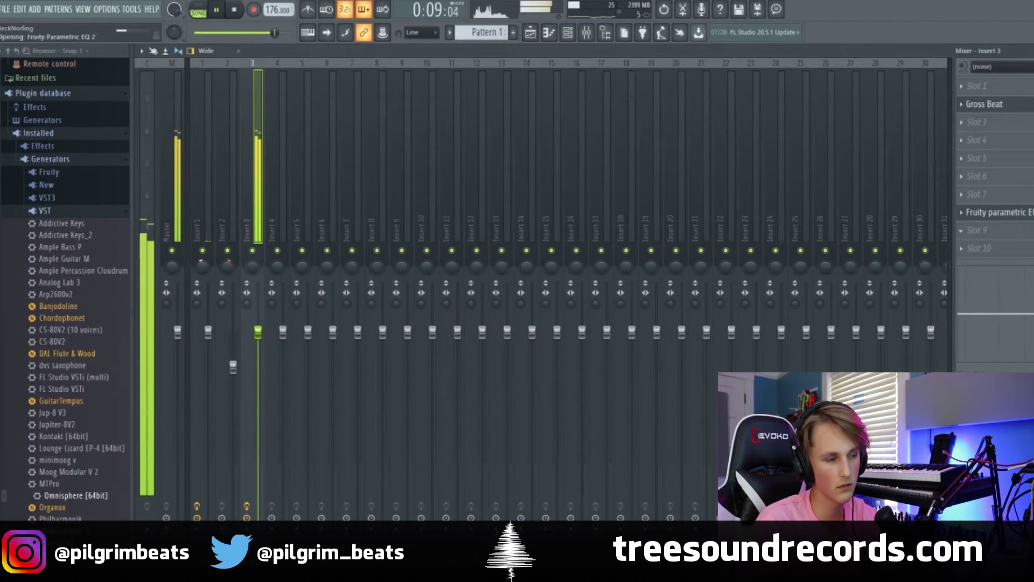
mouse_move(341, 209)
left_mouse_down()
mouse_move(354, 220)
mouse_move(342, 225)
left_mouse_up()
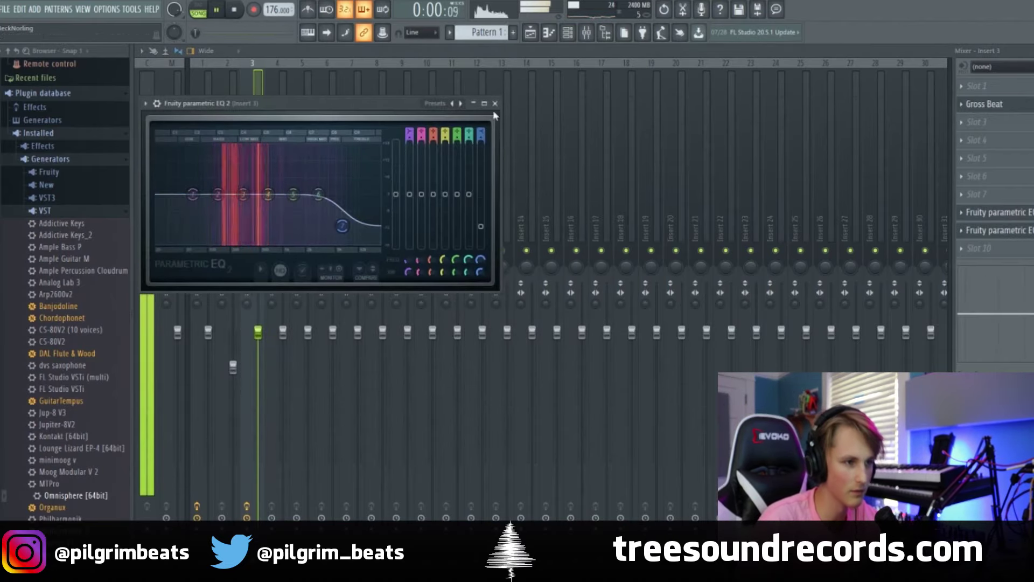
left_click(495, 104)
scroll(509, 70, "down", 5)
scroll(267, 193, "up", 6)
key("space")
Solo the Cloudrum channel and play the arrangement
left_click(532, 36)
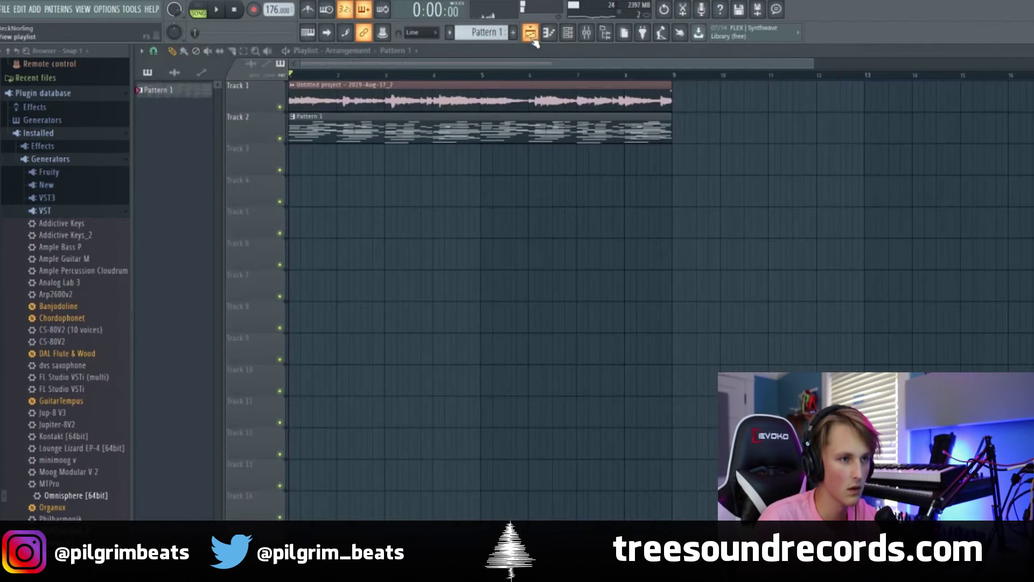
key("F6")
left_click(506, 206)
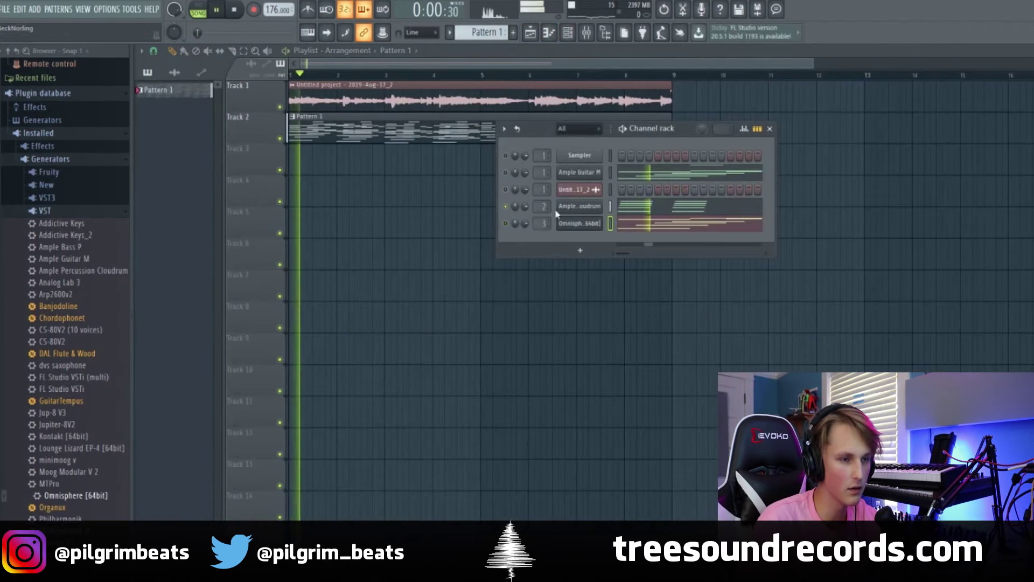
Add RC-20 Retro Color in slot 2 of Insert 2 with the Vinyl 1 preset, set Wobble to 16 % and Space to 10 %, and raise Digital
left_click(588, 34)
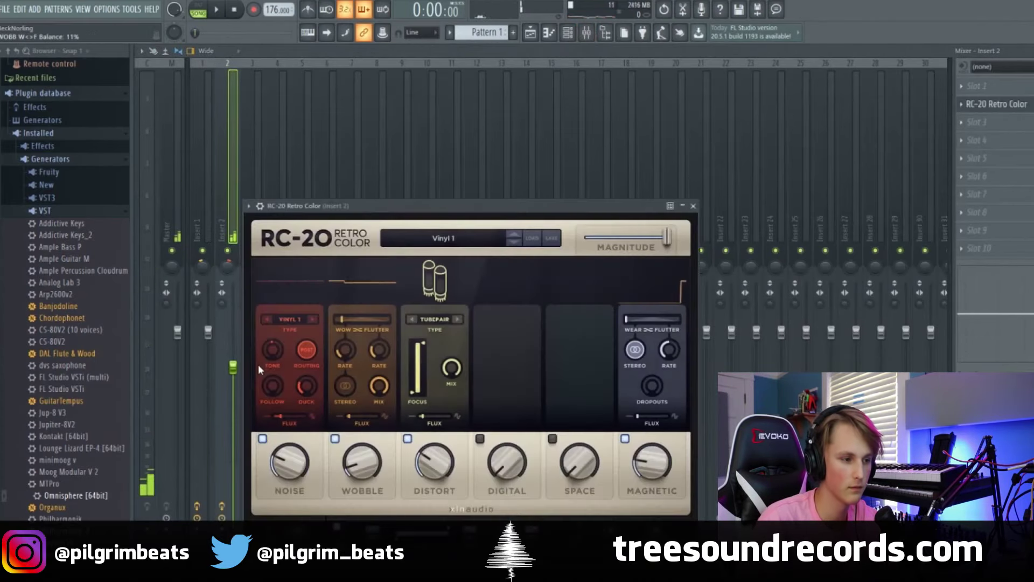
left_click_drag(373, 469, 376, 464)
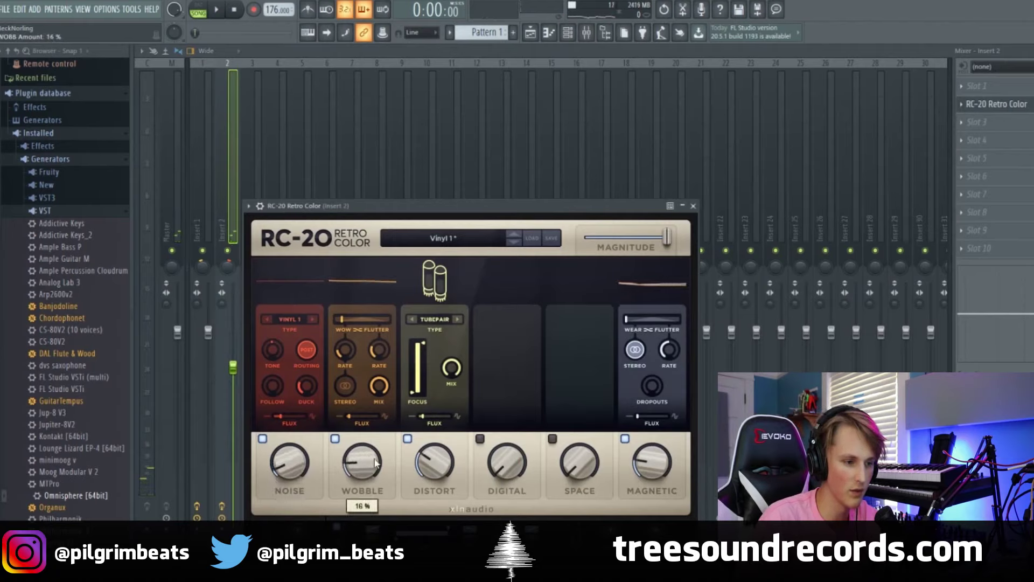
left_click_drag(502, 472, 502, 466)
left_click_drag(574, 457, 572, 452)
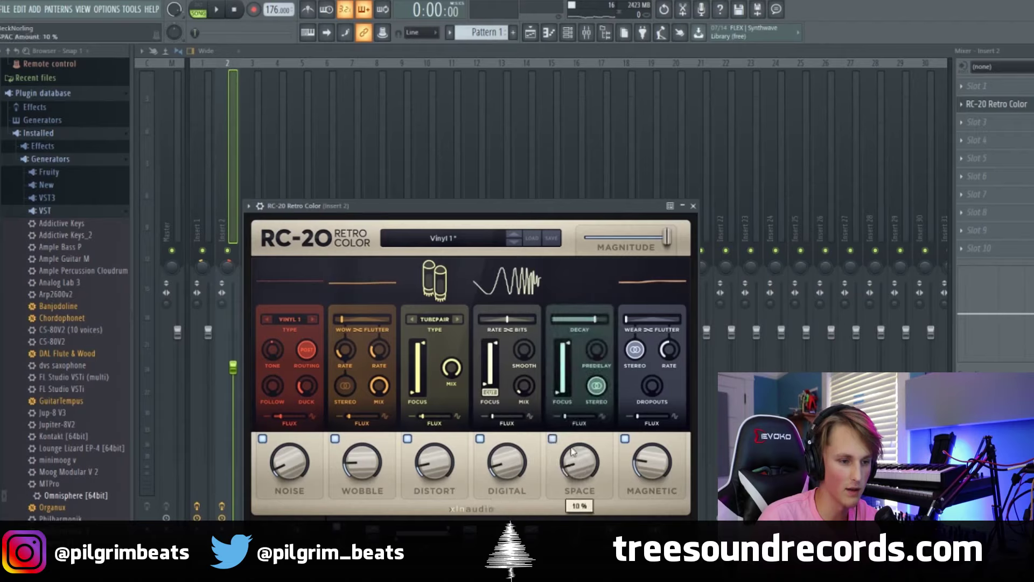
Set RC-20's Magnetic to 20 % and the Wobble balance to Wow 100 %, Flutter 43 % while playing the Cloudrum chords
key("space")
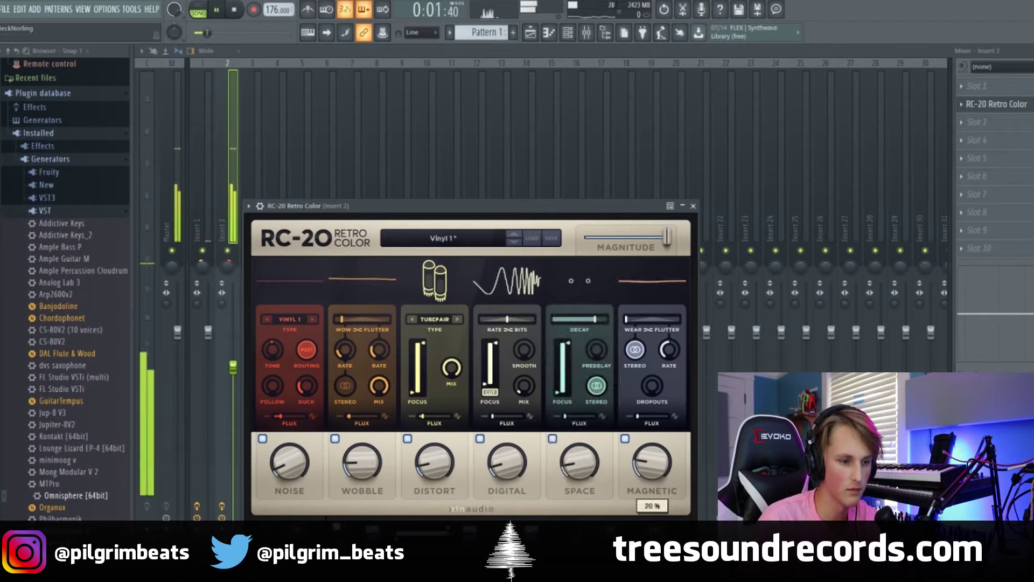
left_click_drag(350, 323, 366, 328)
key("space")
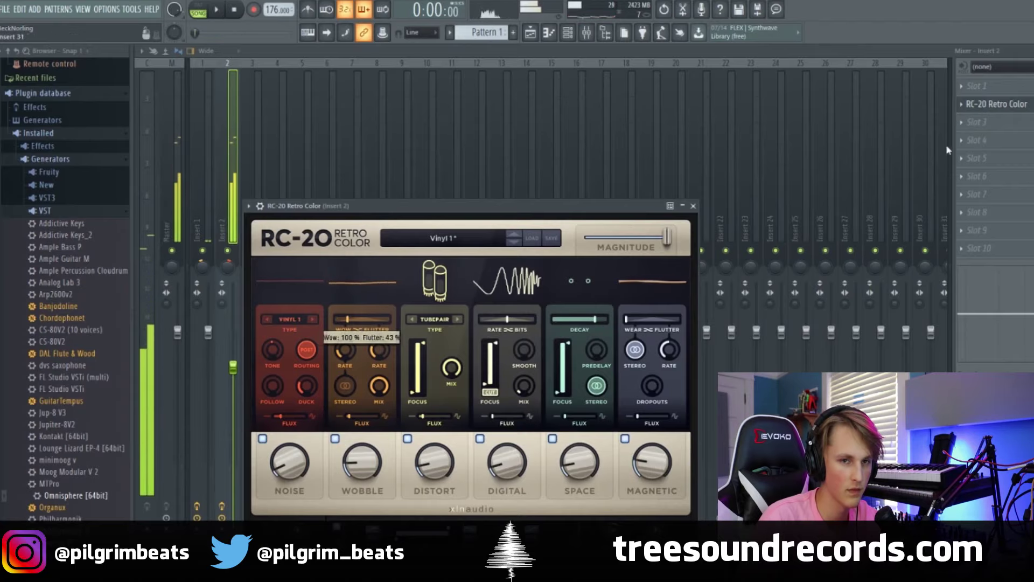
Load Portal in slot 4 of Insert 2 and preview the Cloudrum chords through it
left_click(961, 141)
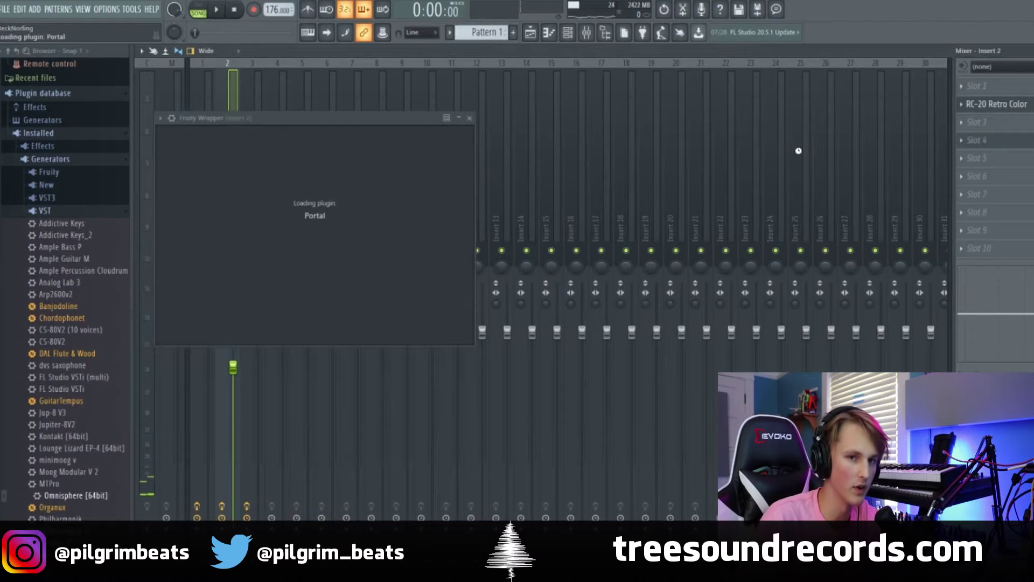
key("space")
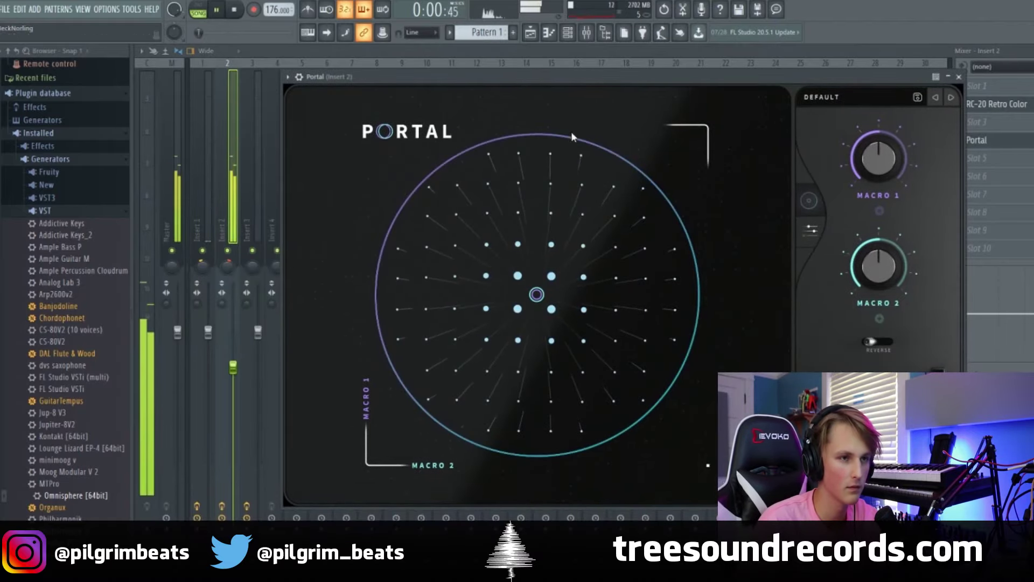
Raise both Portal macros together with the XY control, and readjust Macro 2 while the Cloudrum chords play
left_click_drag(537, 294, 562, 244)
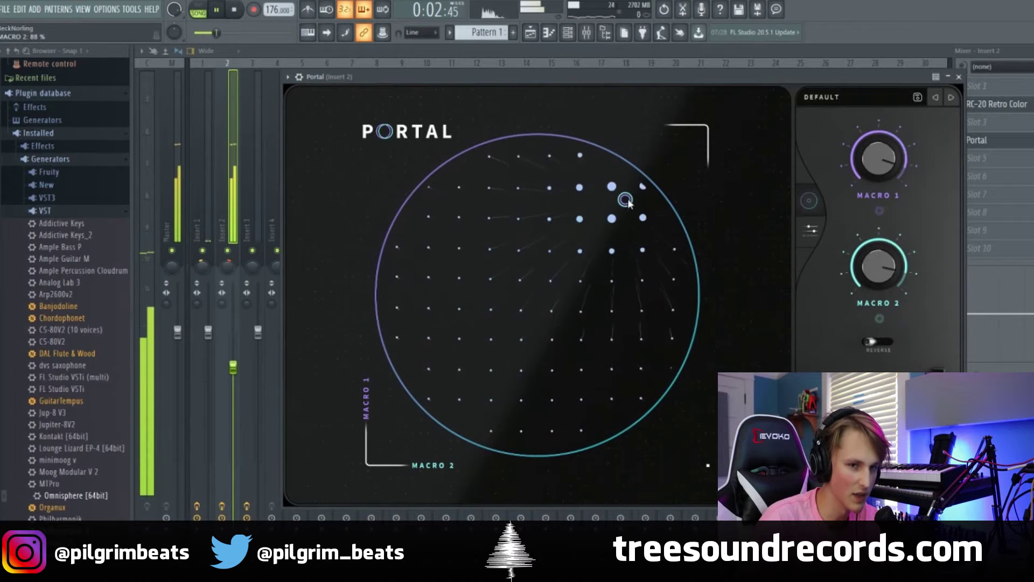
left_click_drag(880, 265, 872, 298)
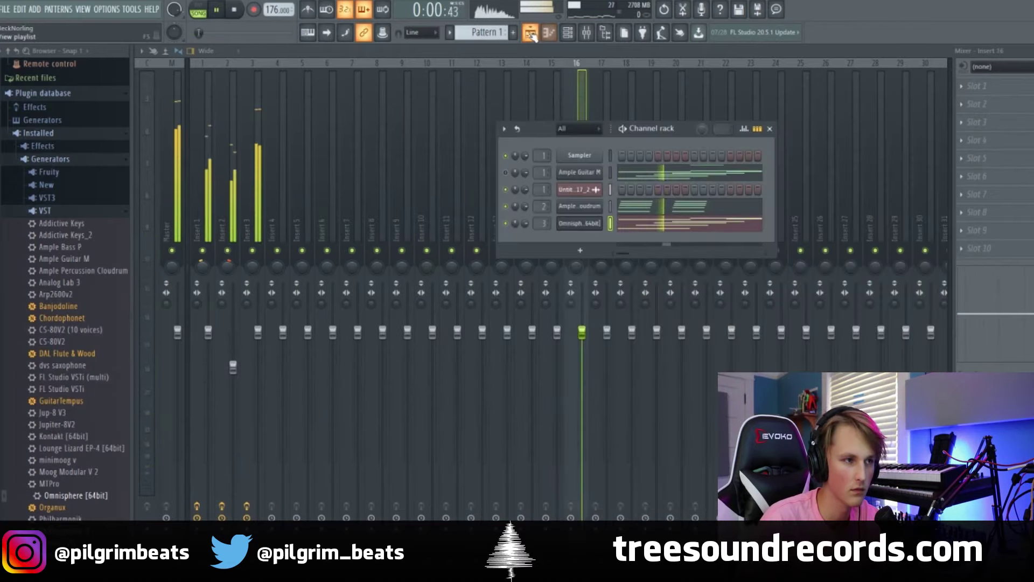
Play all layers together while checking the playlist, the channel rack and the mixer levels of Insert 2
left_click(587, 33)
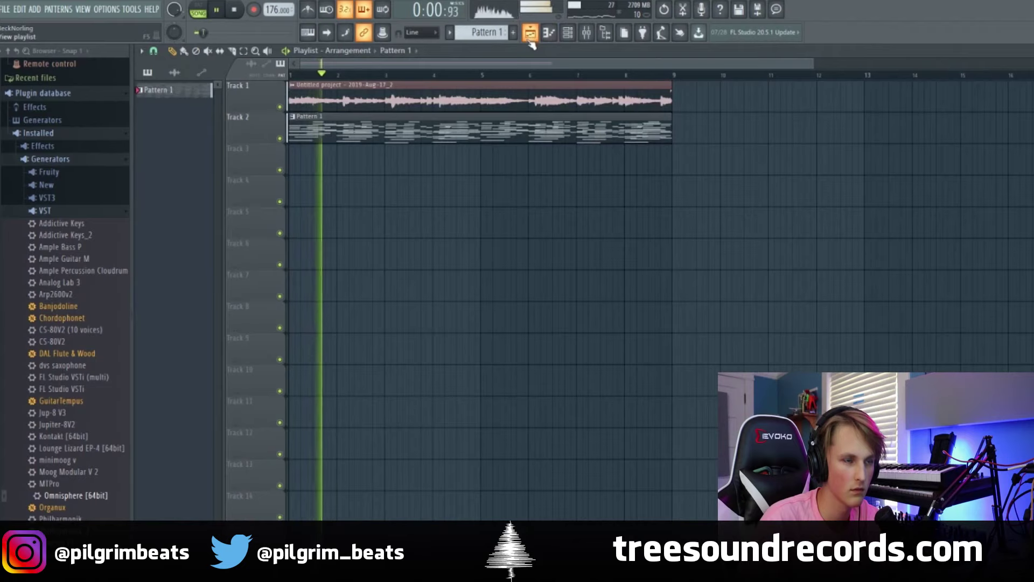
left_click(587, 33)
left_click(230, 209)
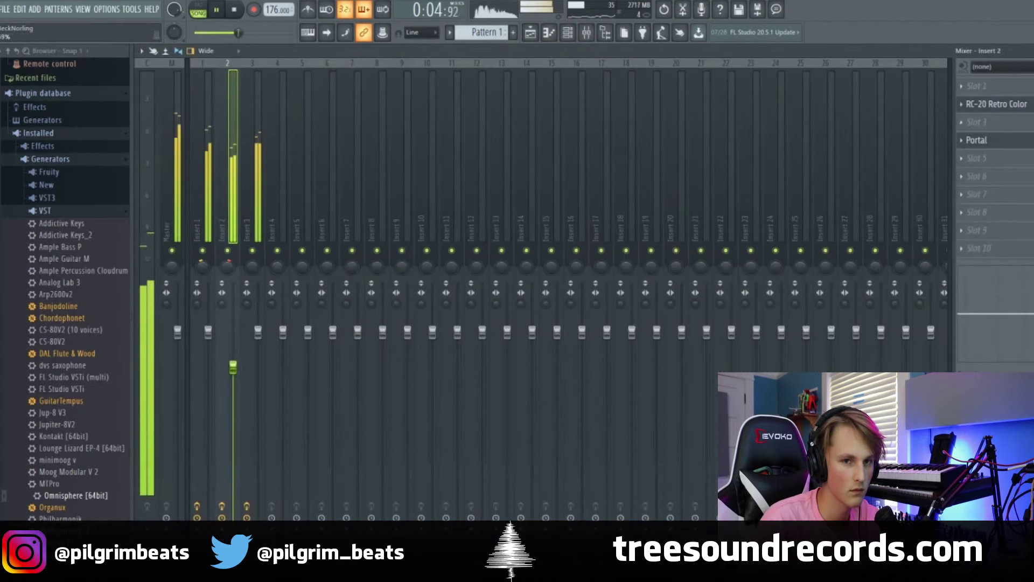
left_click(527, 37)
left_click(569, 33)
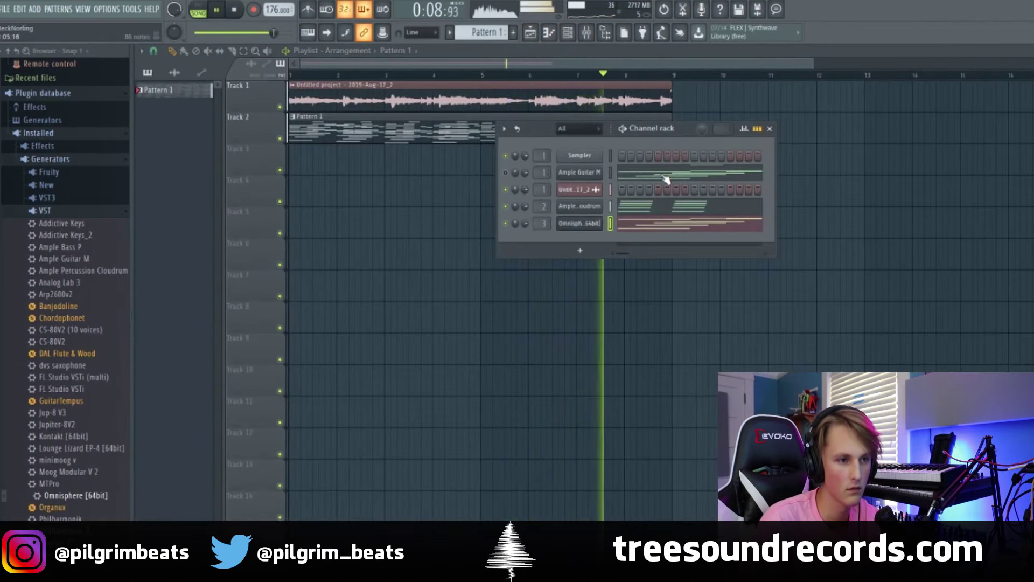
left_click(770, 129)
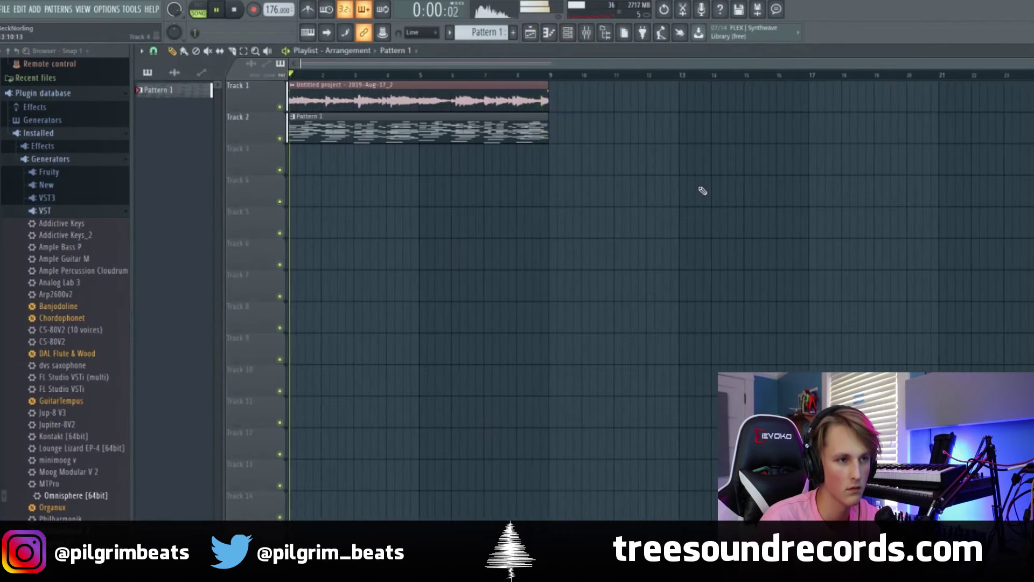
key("F9")
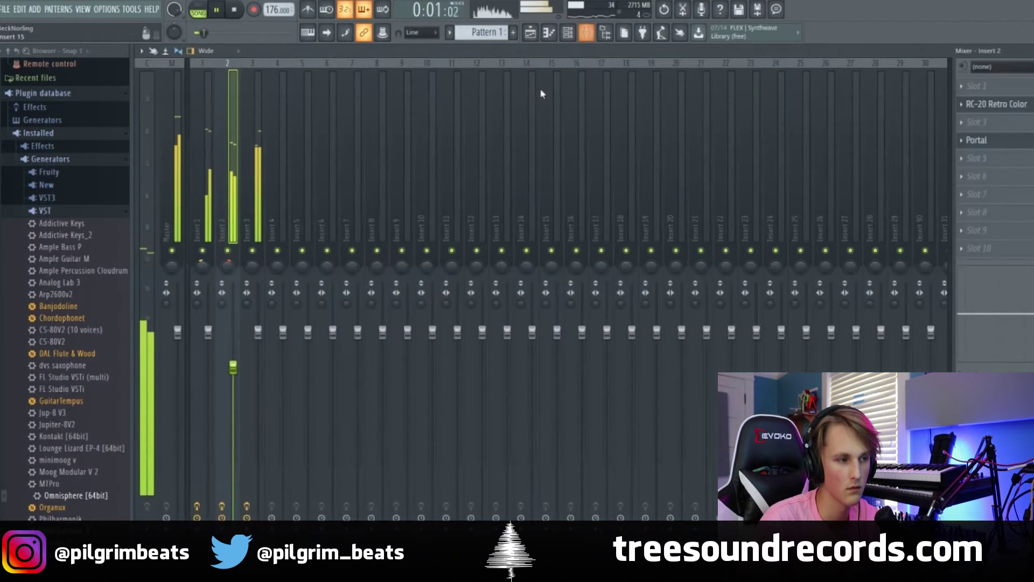
Solo Insert 3, lower its fader slightly, and check the curve of its Fruity parametric EQ 2
left_click(256, 269)
right_click(252, 251)
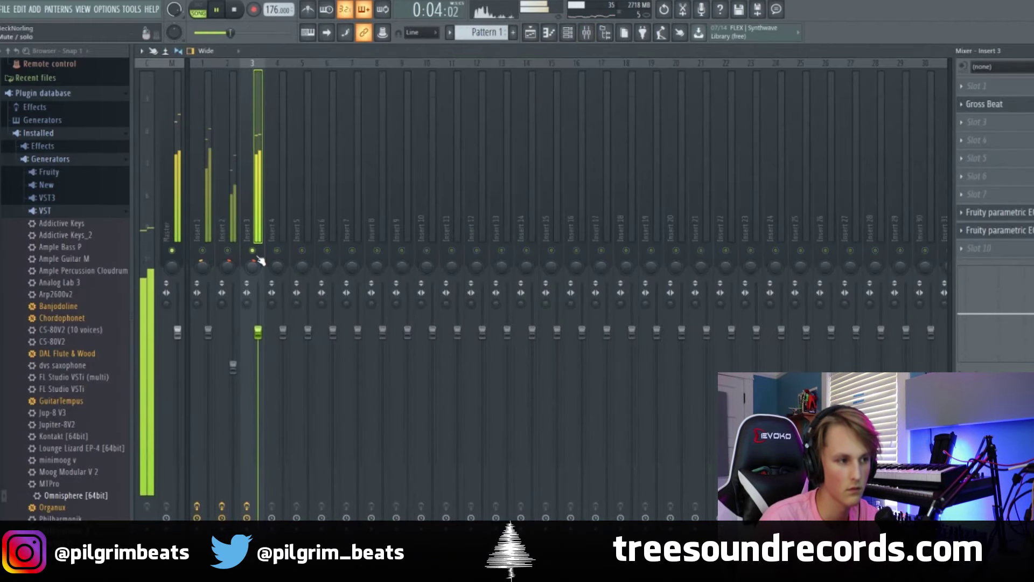
left_click(996, 233)
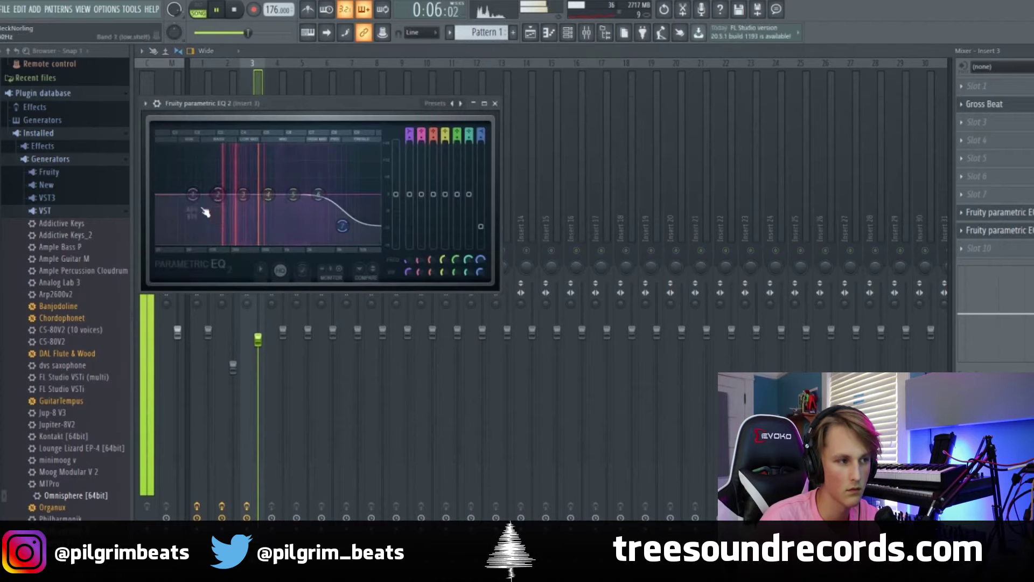
left_click(495, 104)
Solo Insert 2 and Insert 1 in turn to hear each layer alone with its effects
right_click(229, 251)
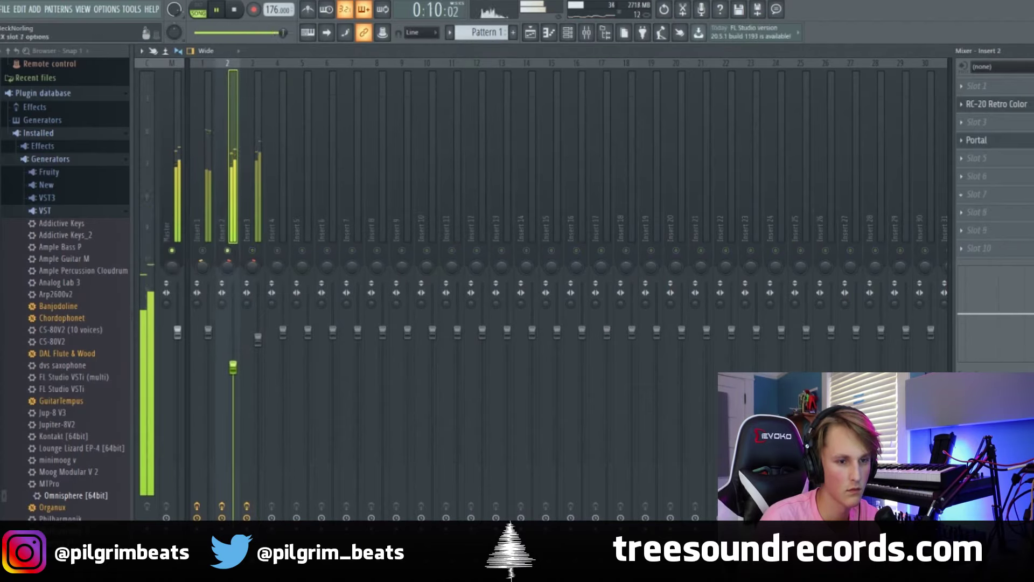
left_click(550, 170)
left_click(520, 162)
left_click_drag(220, 253, 285, 252)
left_click_drag(403, 253, 377, 253)
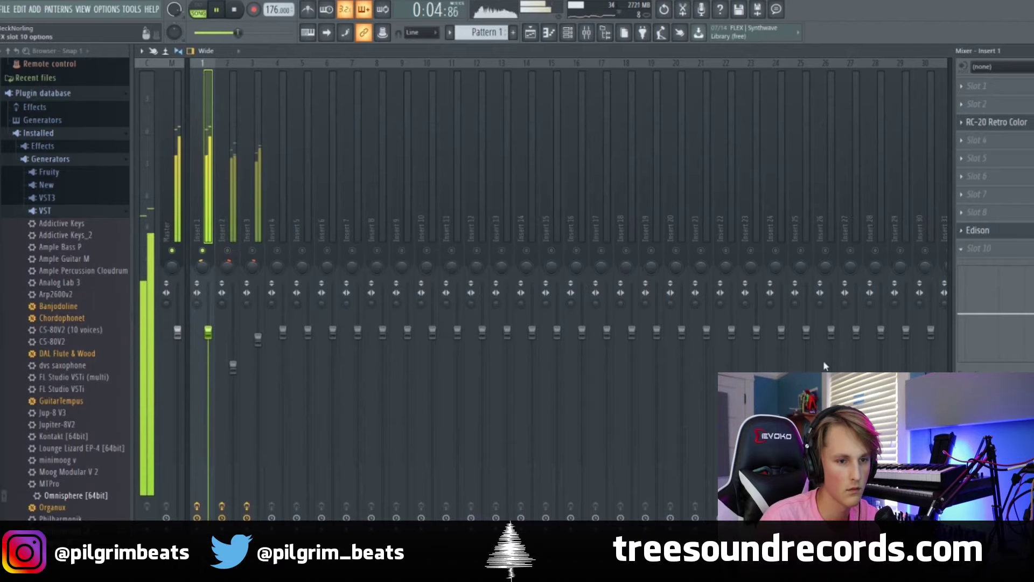
left_click_drag(267, 270, 284, 294)
left_click(249, 160)
left_click(205, 216)
right_click(203, 254)
Move the Ample Percussion Cloudrum and Ample Guitar M clips to start at bar 9 and unmute tracks 2 and 3
left_click(536, 34)
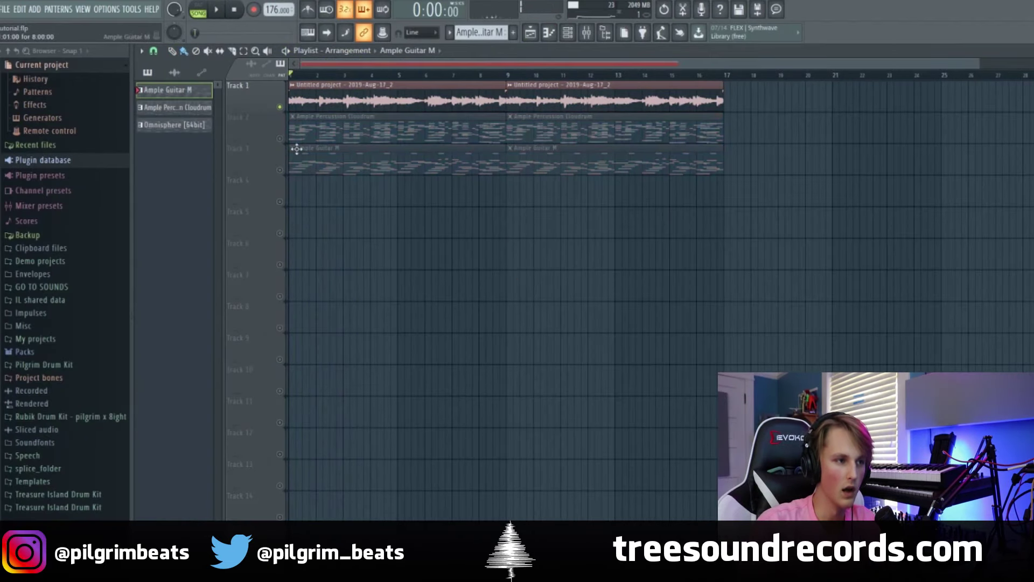
left_click_drag(676, 270, 481, 144)
left_click_drag(406, 134, 624, 135)
right_click(281, 138)
right_click(280, 138)
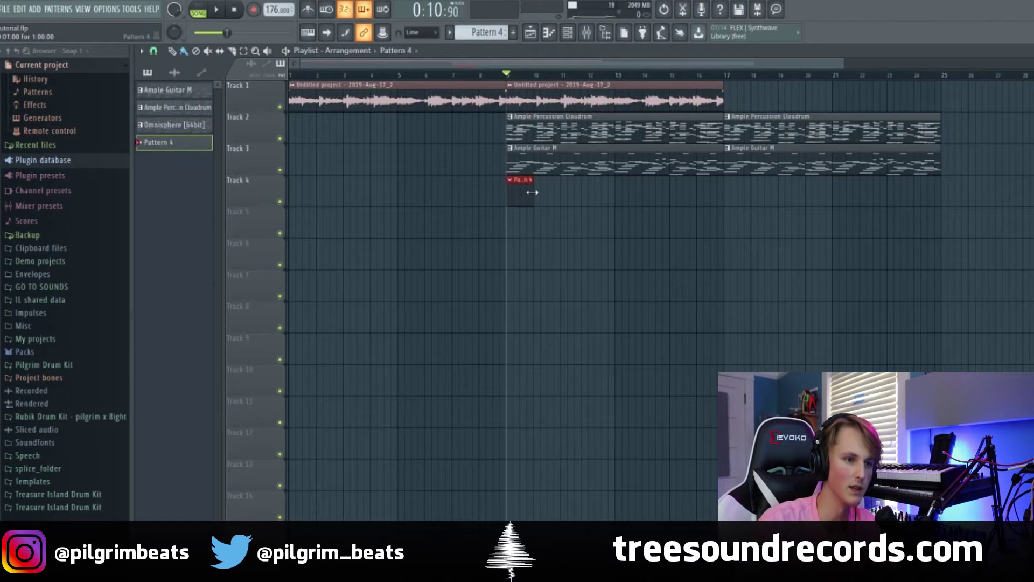
Extend the Pattern 4 clip across the selected bars 9 to 17 and load the Bass - Caravelli patch in Omnisphere #2
left_click_drag(725, 76, 508, 78)
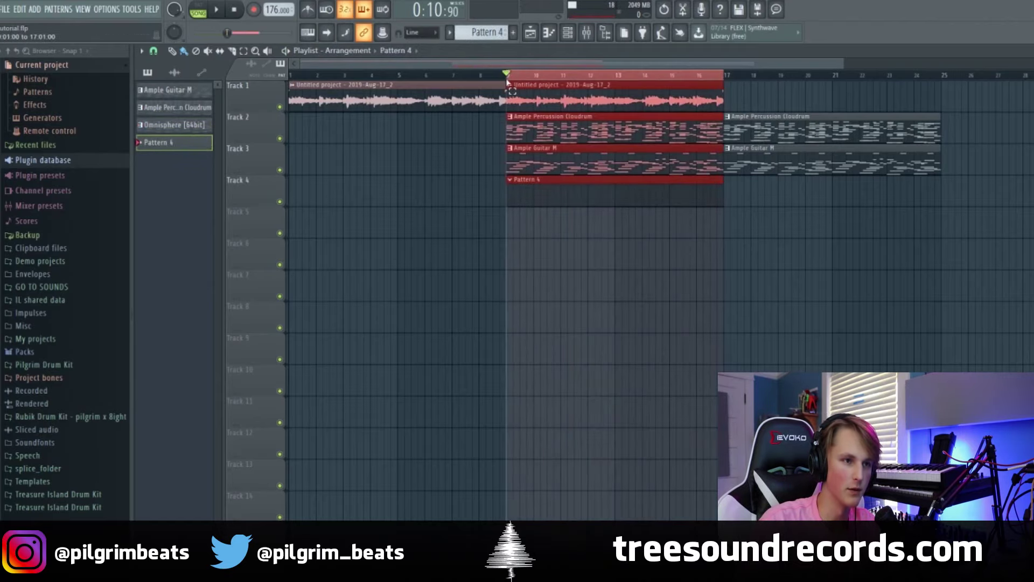
left_click(247, 450)
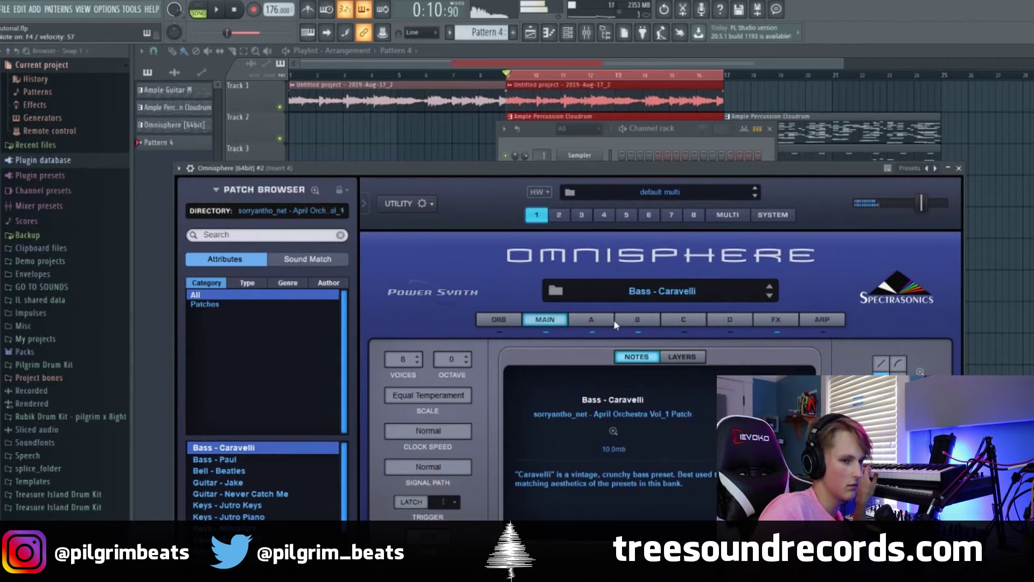
left_click(573, 34)
left_click(713, 81)
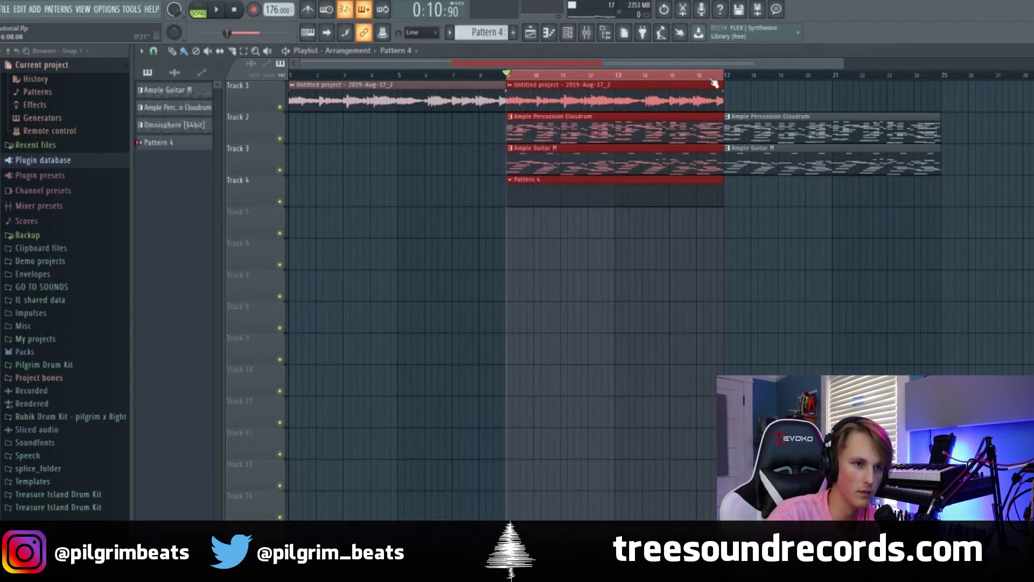
Copy the lowest note of each bar from the Ample Guitar M pattern into the Omnisphere #2 channel of Pattern 4
double_click(562, 173)
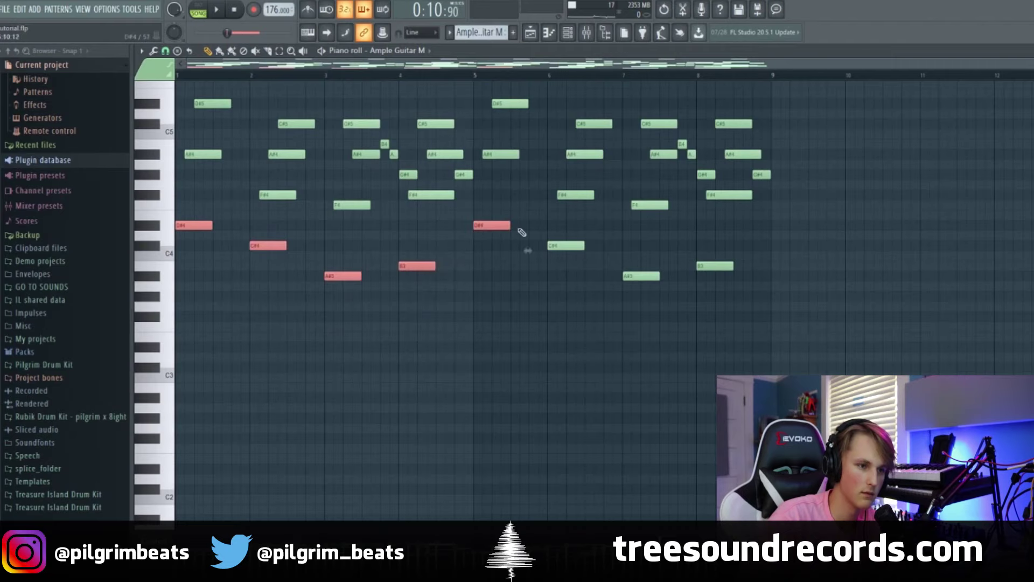
left_click(570, 32)
left_click(532, 36)
left_click(571, 34)
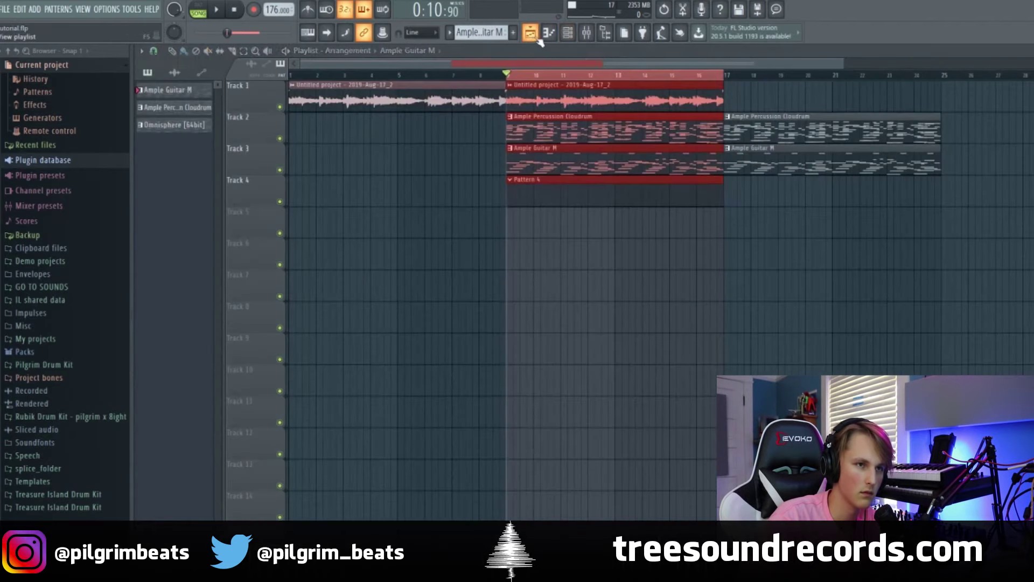
scroll(482, 34, "down", 3)
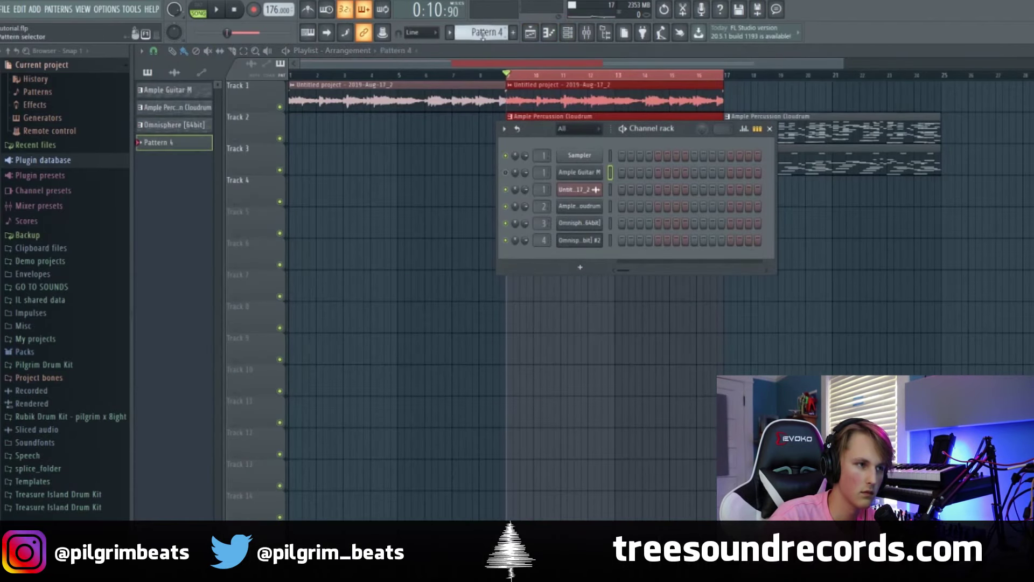
left_click(626, 241)
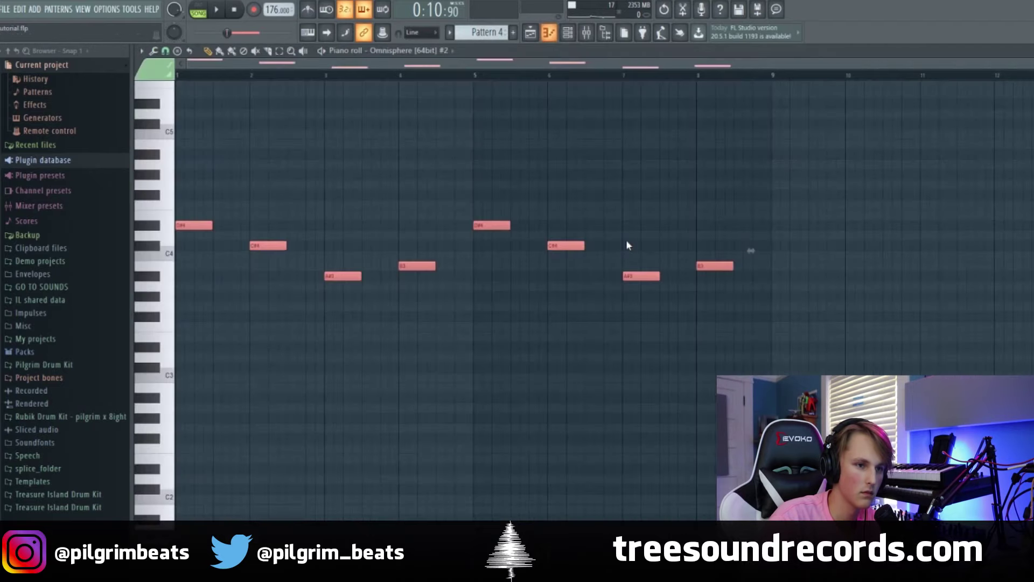
Play the Omnisphere bass line against the other layers in the piano roll and in the playlist
key("space")
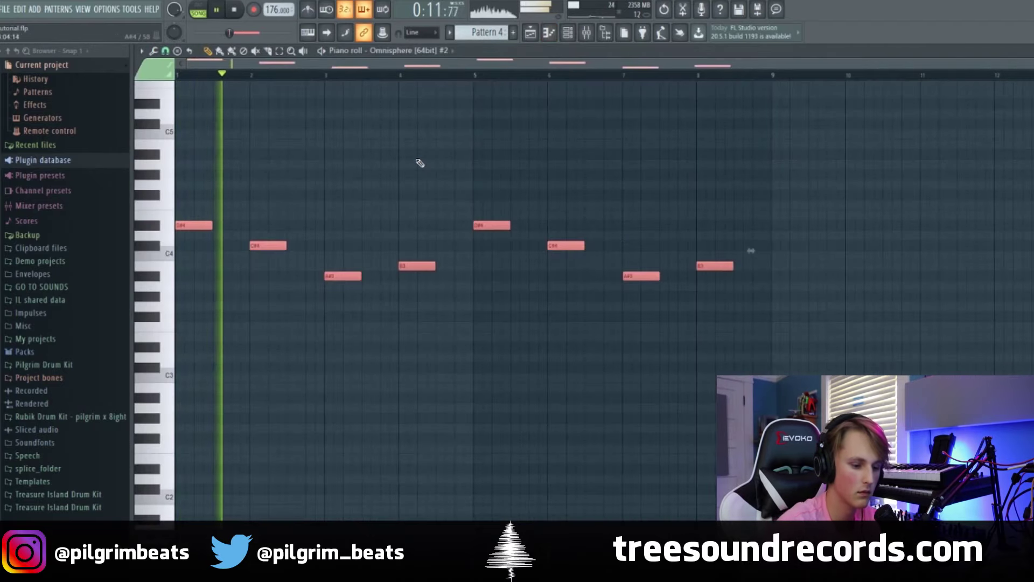
key("ctrl+l")
key("ctrl+z")
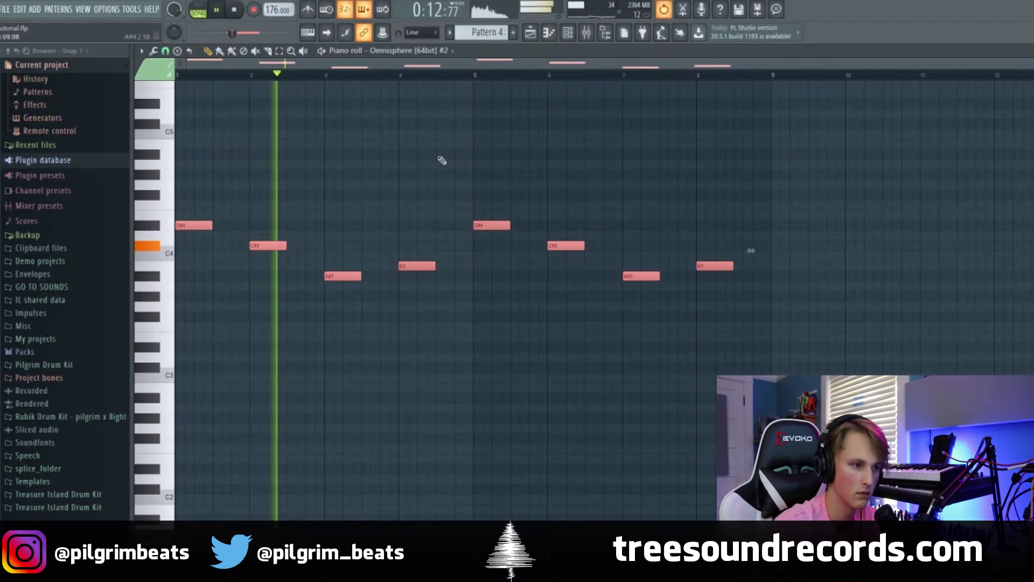
key("space")
key("ctrl+d")
key("space")
left_click(531, 32)
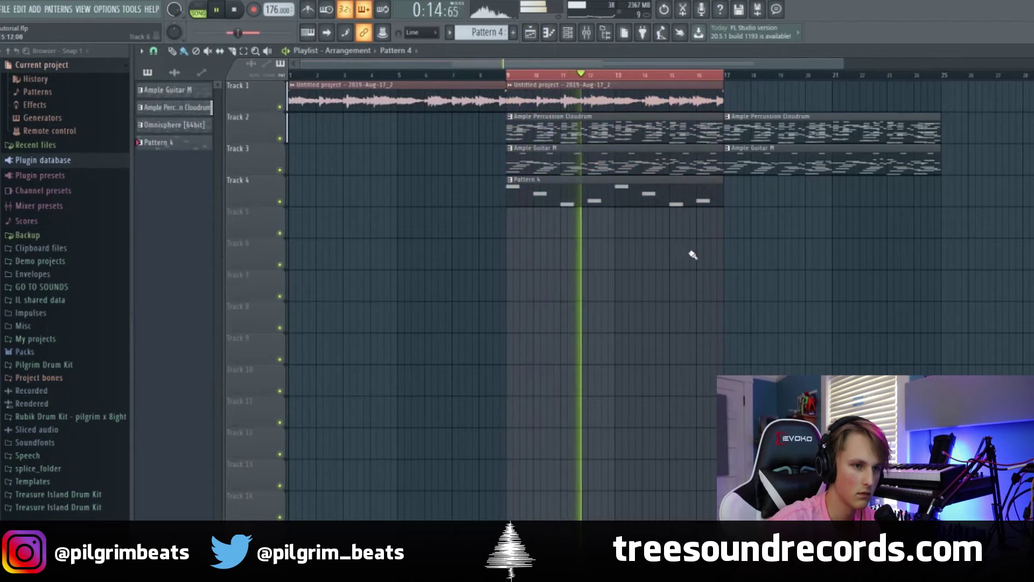
scroll(693, 254, "down", 3)
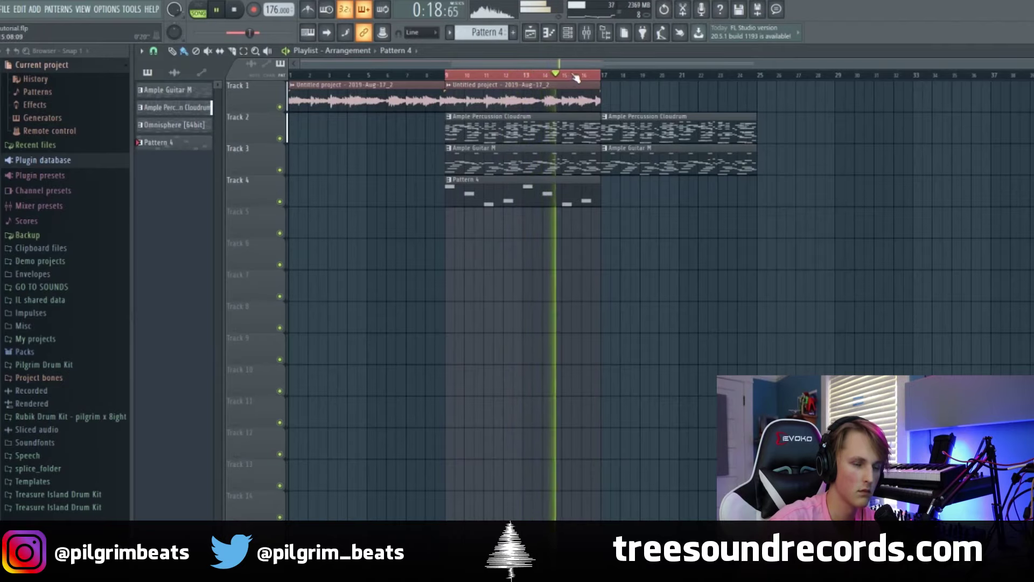
Add a closing G#4 note to the Pattern 4 bass line and shift it to the last beat of bar 8
double_click(592, 187)
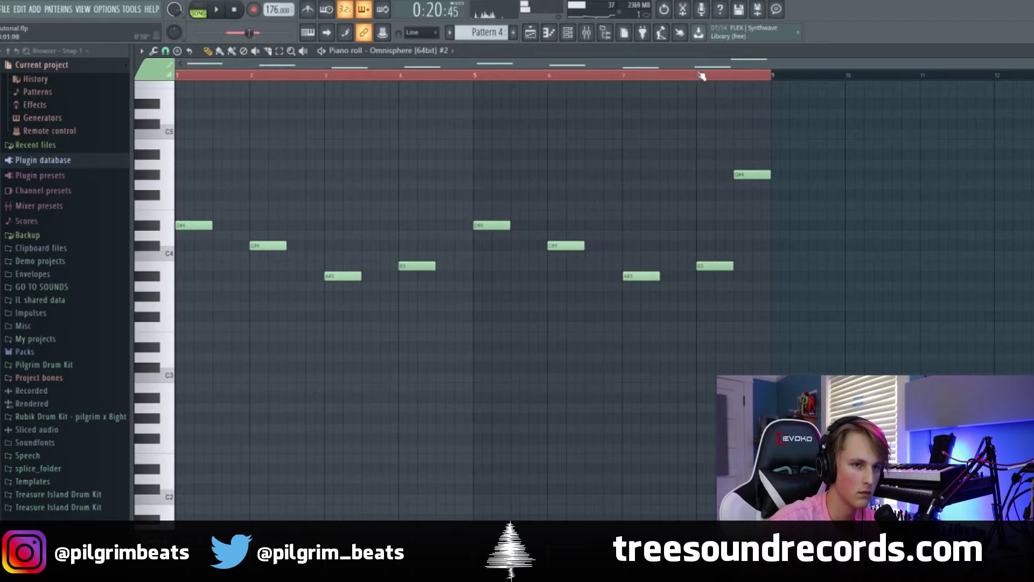
key("space")
key("space")
key("space")
left_click_drag(745, 175, 762, 175)
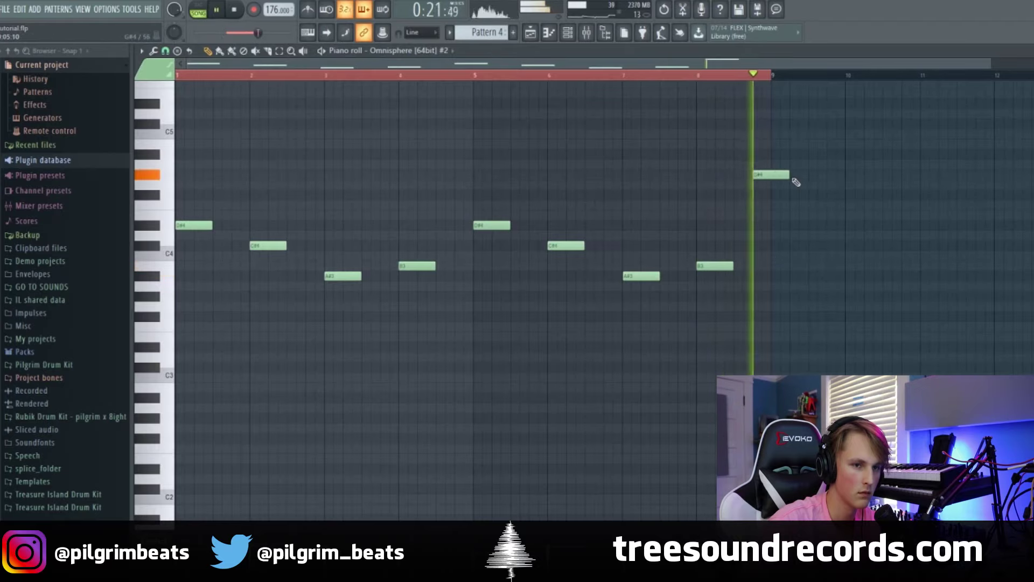
key("F5")
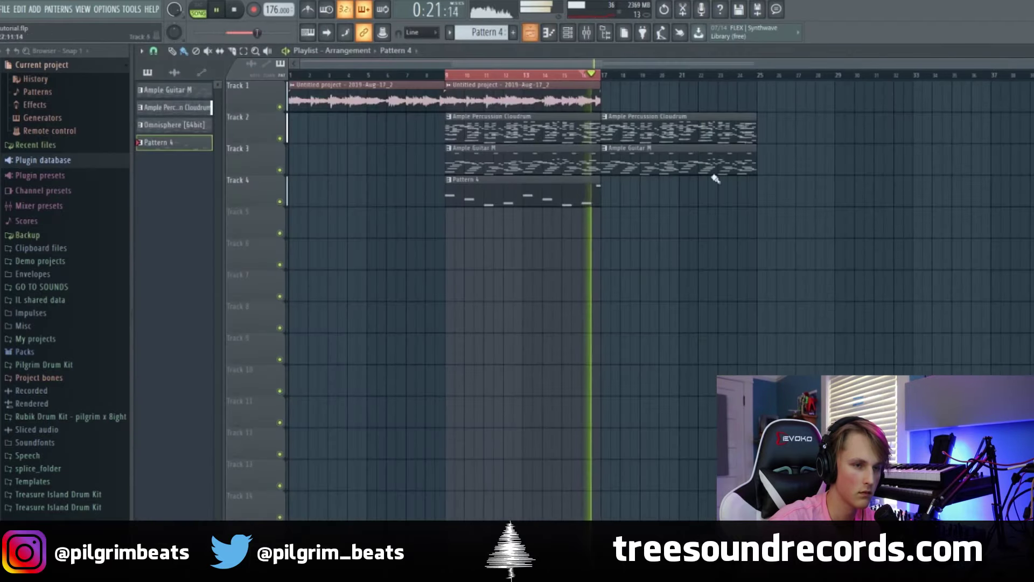
key("space")
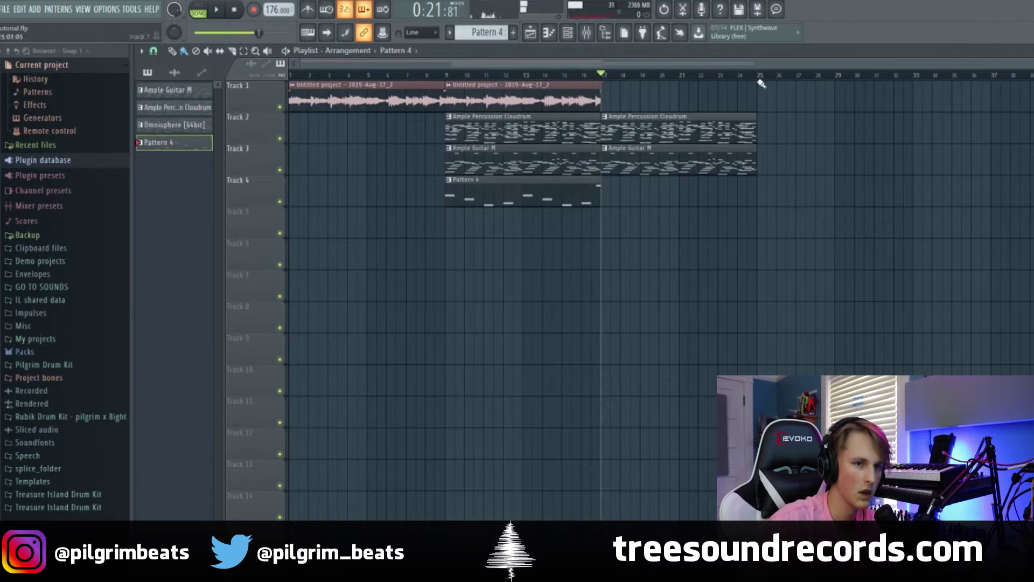
Duplicate the recorded guitar audio clip to bars 17–25 and place a new Pattern 5 on track 5 over the same bars
left_click(570, 101)
key("ctrl+b")
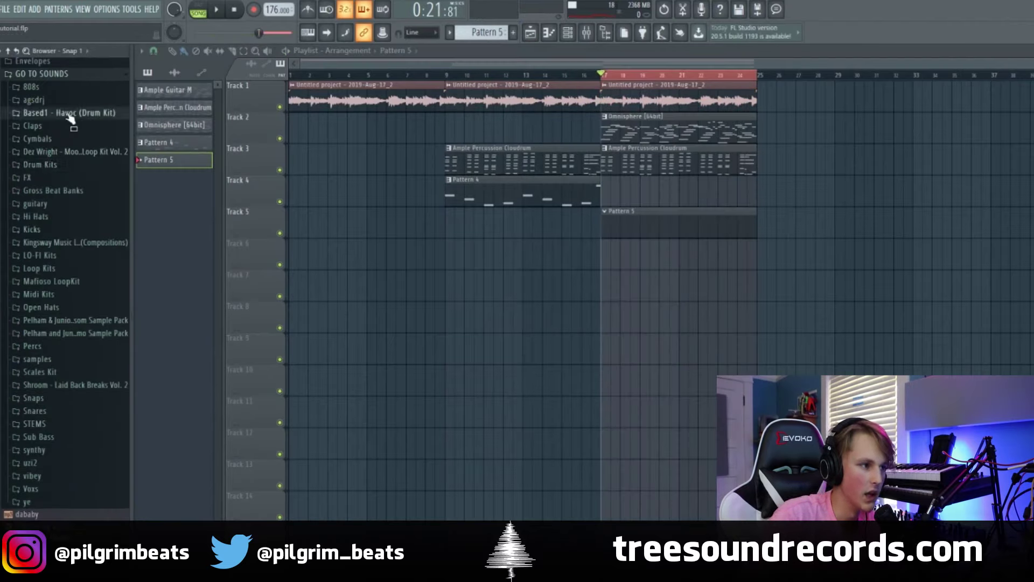
left_click(68, 114)
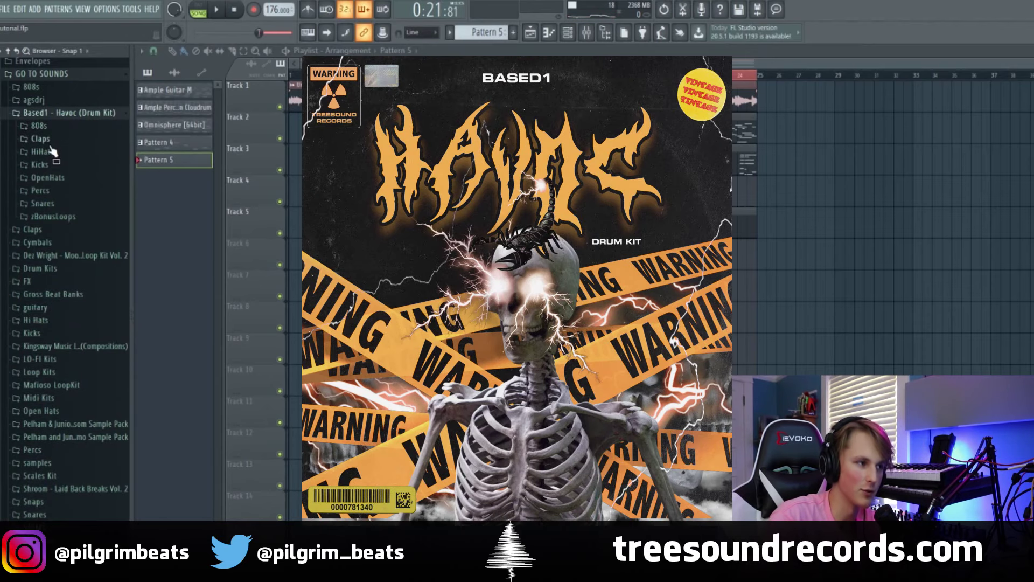
left_click(50, 153)
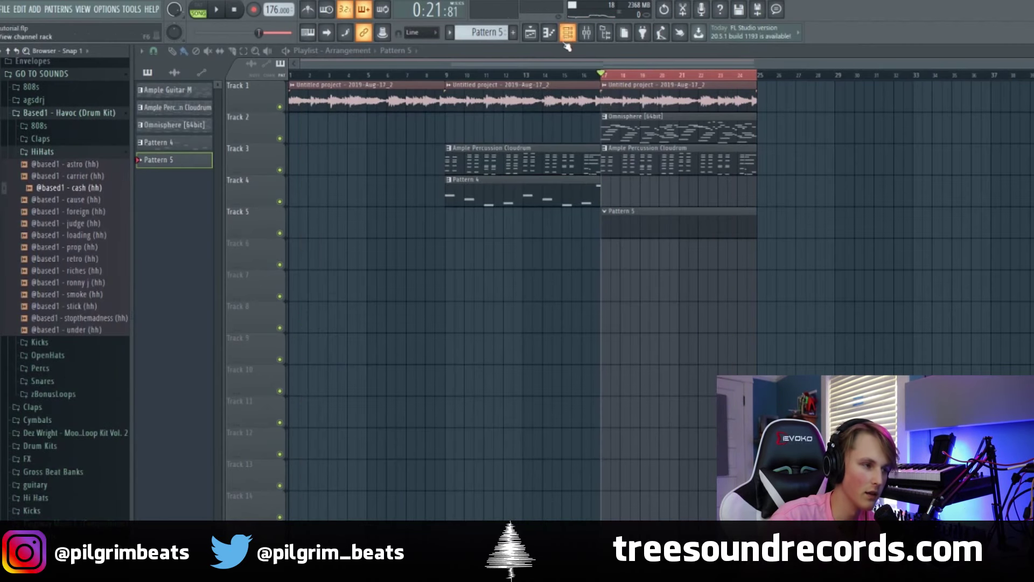
left_click(568, 34)
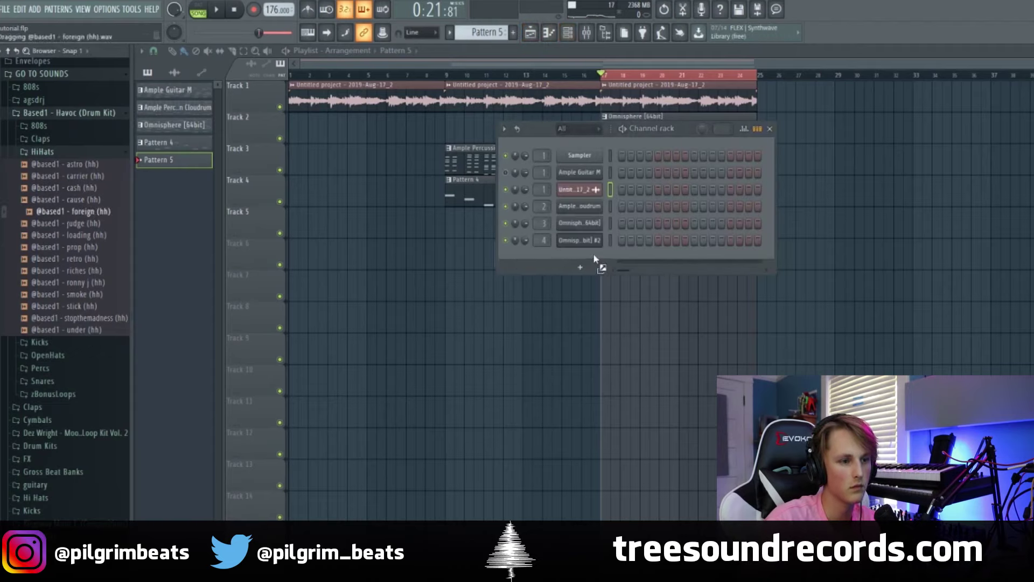
left_click_drag(594, 258, 596, 260)
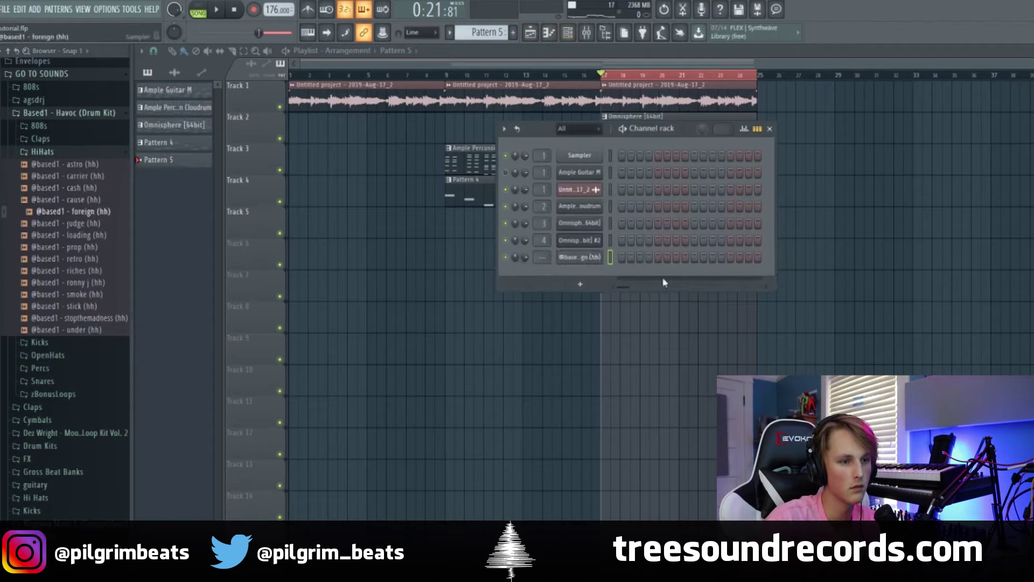
left_click(765, 297)
Fill every second step of the foreign hi-hat channel for one bar and play the pattern
key("space")
right_click(579, 258)
left_click(589, 264)
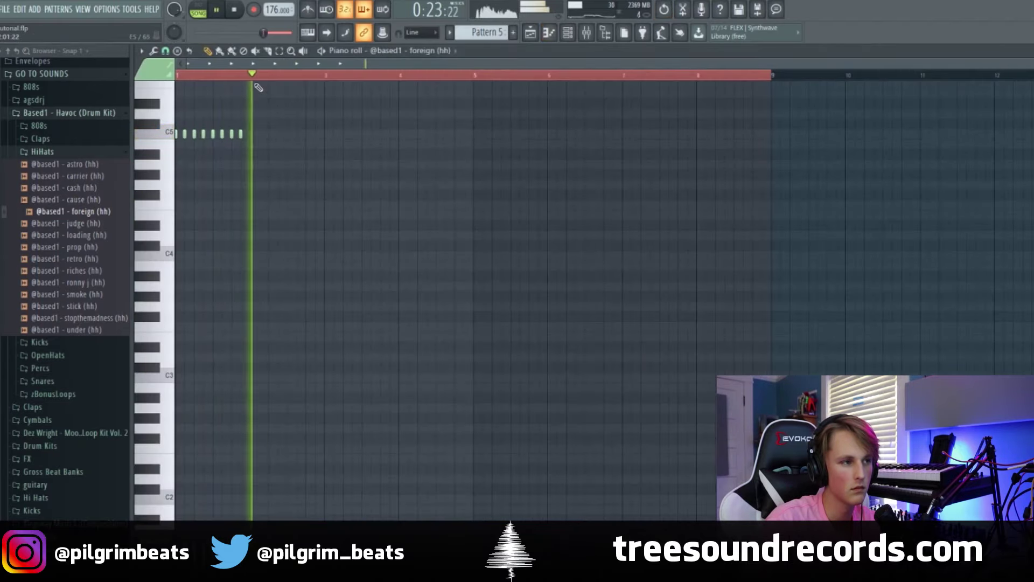
Duplicate the one-bar hi-hat pattern seven times to fill all eight bars of Pattern 5
key("ctrl+a")
key("ctrl+b")
key("ctrl+b")
key("ctrl+b")
key("ctrl+b")
key("ctrl+b")
key("ctrl+b")
key("ctrl+b")
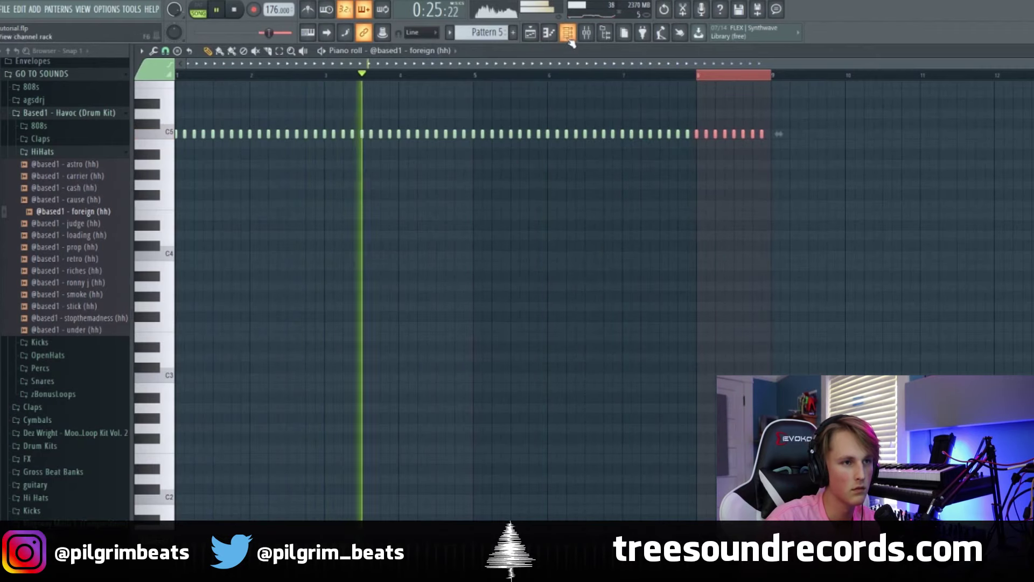
left_click(568, 34)
left_click_drag(48, 200, 583, 277)
left_click(622, 275)
left_click(676, 274)
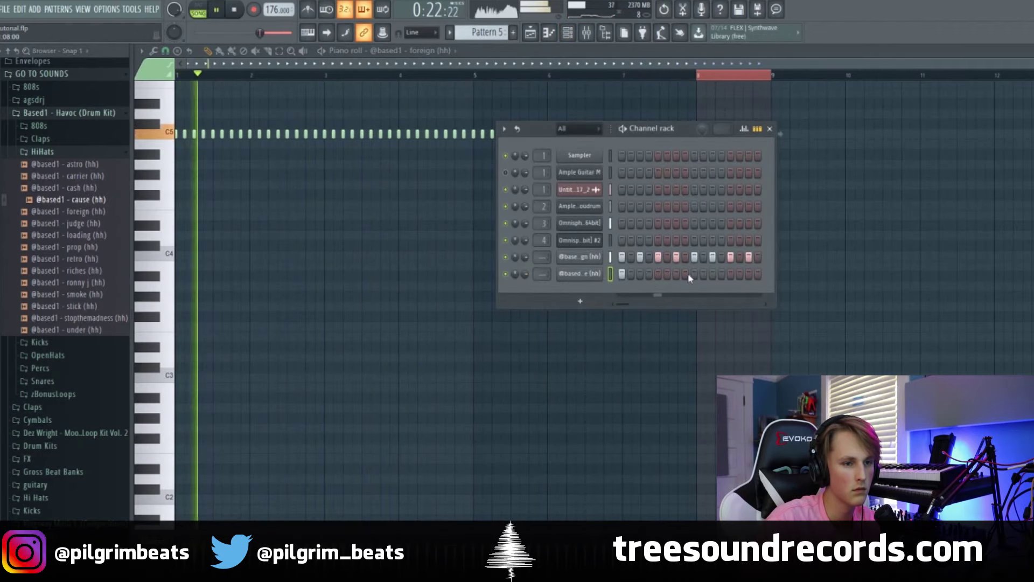
left_click(42, 153)
left_click(41, 139)
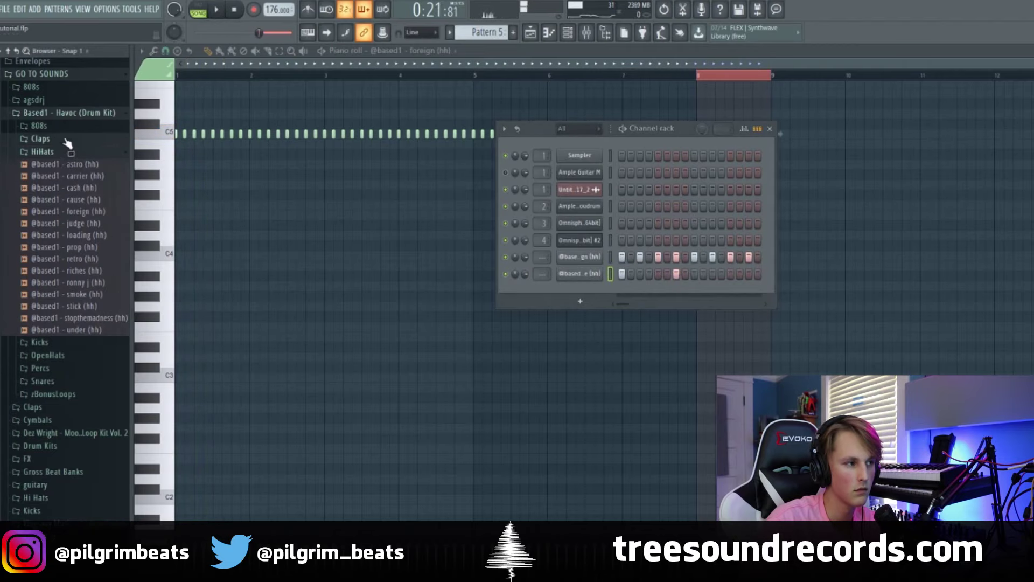
left_click(60, 187)
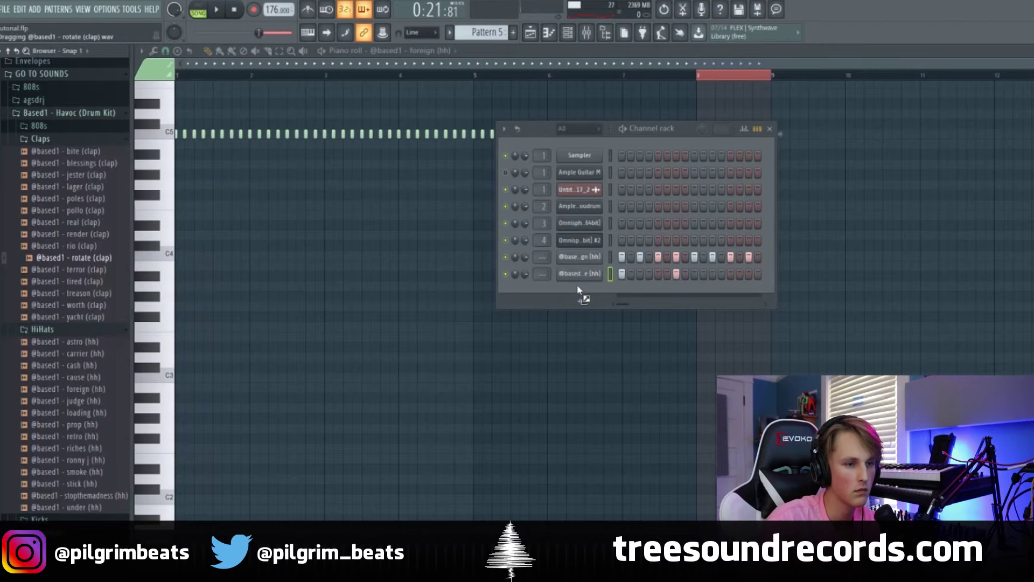
left_click_drag(577, 286, 579, 289)
left_click(694, 290)
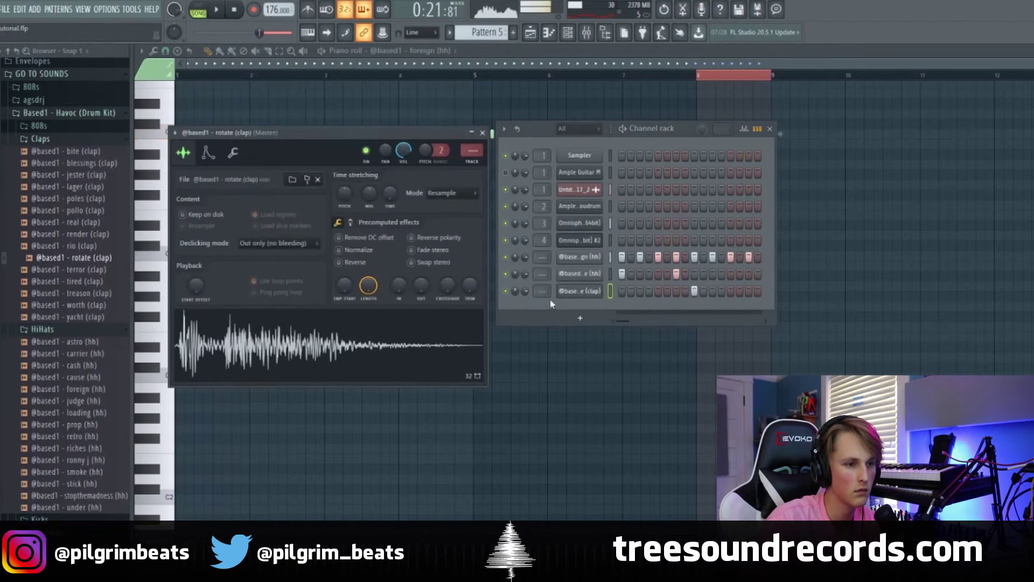
Route the rotate clap to mixer track 5 at a slightly raised level and add a Fruity soft clipper to the Master track
key("ctrl+l")
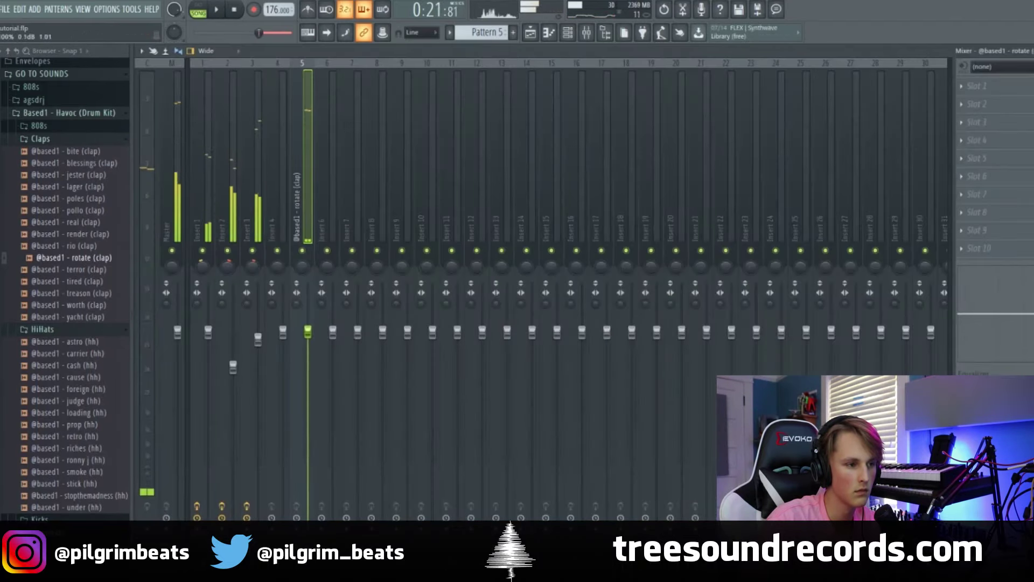
left_click(174, 109)
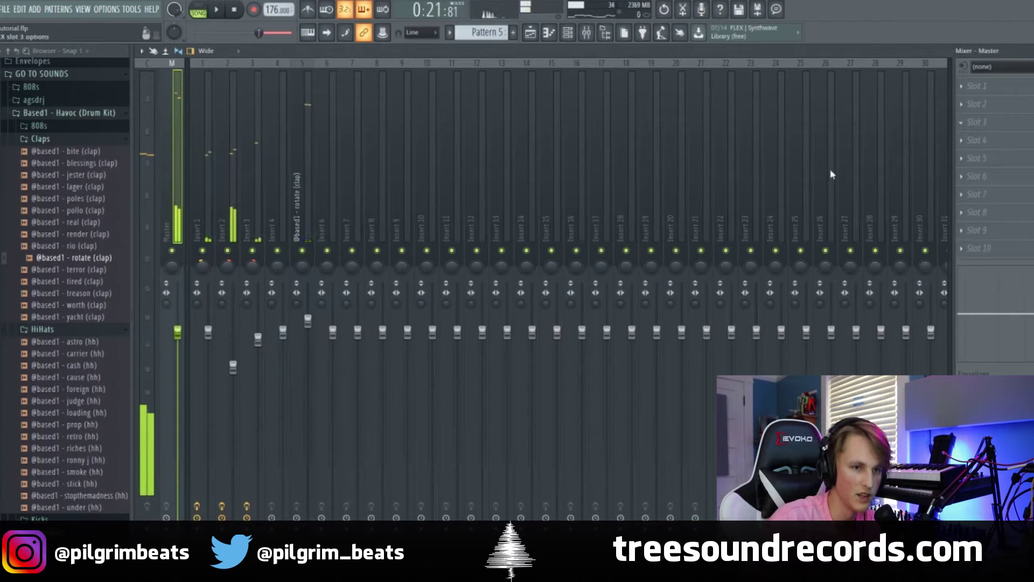
left_click(822, 203)
key("space")
Duplicate the one-bar clap pattern seven times to fill all eight bars of Pattern 5
left_click(570, 34)
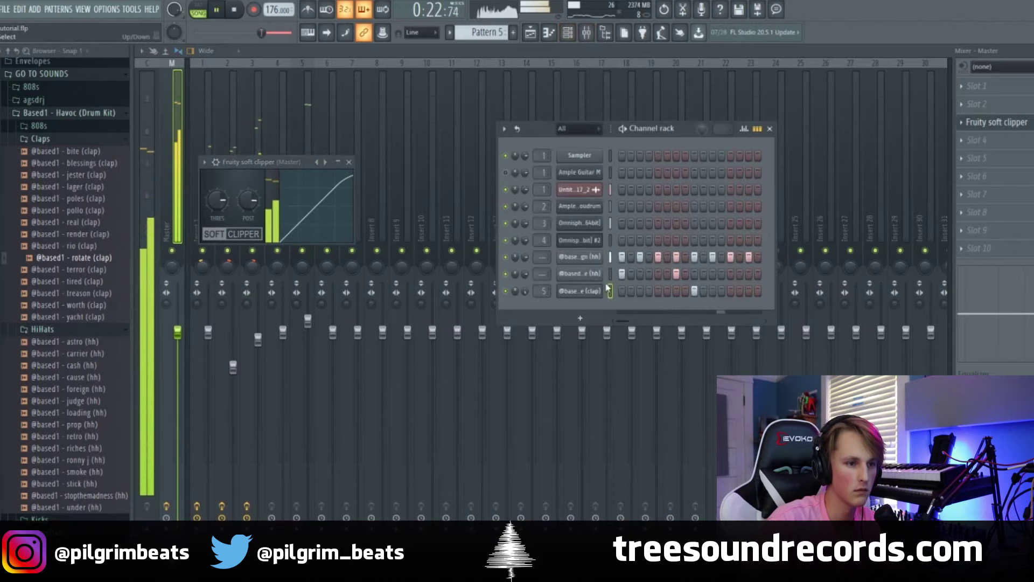
left_click(548, 33)
key("ctrl+a")
key("ctrl+b")
key("ctrl+b")
key("ctrl+b")
key("ctrl+b")
key("ctrl+b")
key("ctrl+b")
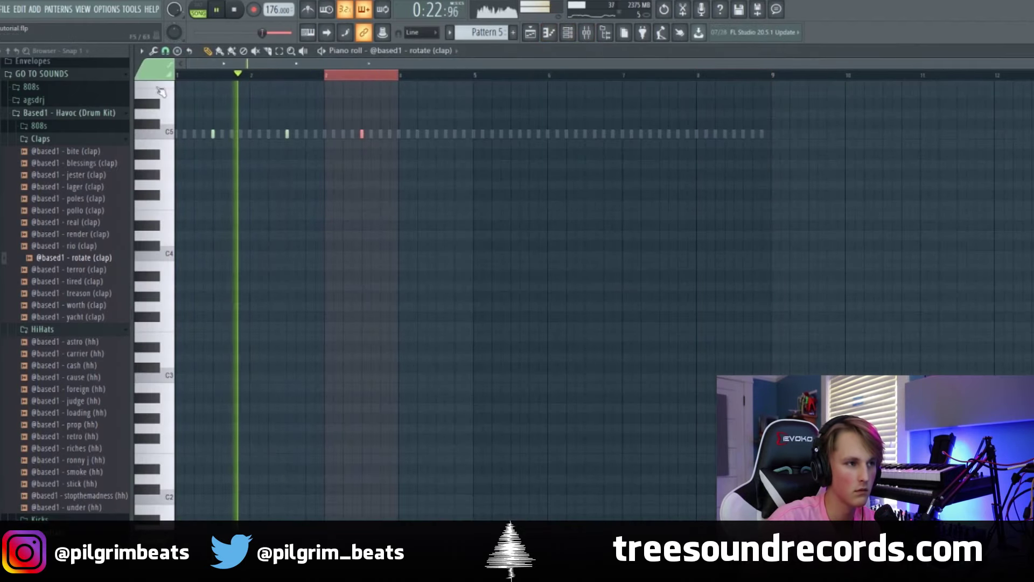
key("ctrl+b")
Add cause hi-hat notes at C5 on step 13 of bar 1 and steps 3, 5 and 11 of bar 2
left_click(567, 34)
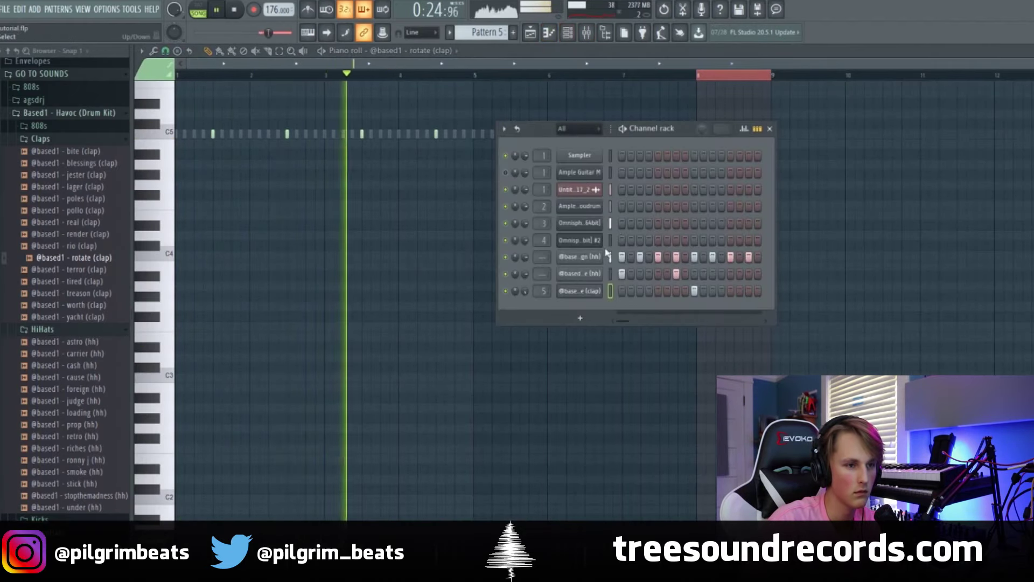
key("F7")
scroll(216, 158, "up", 2)
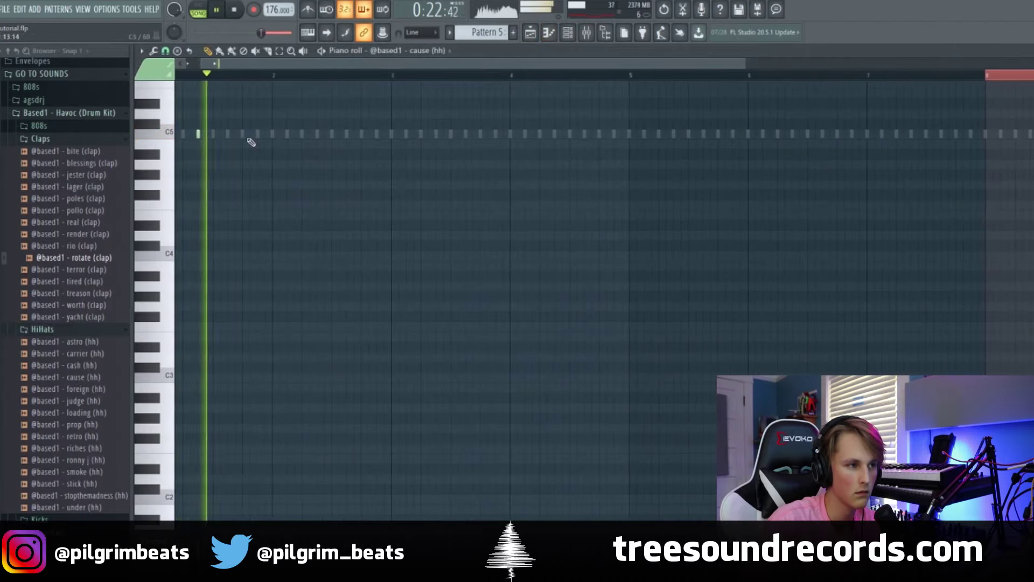
left_click(287, 134)
left_click(301, 133)
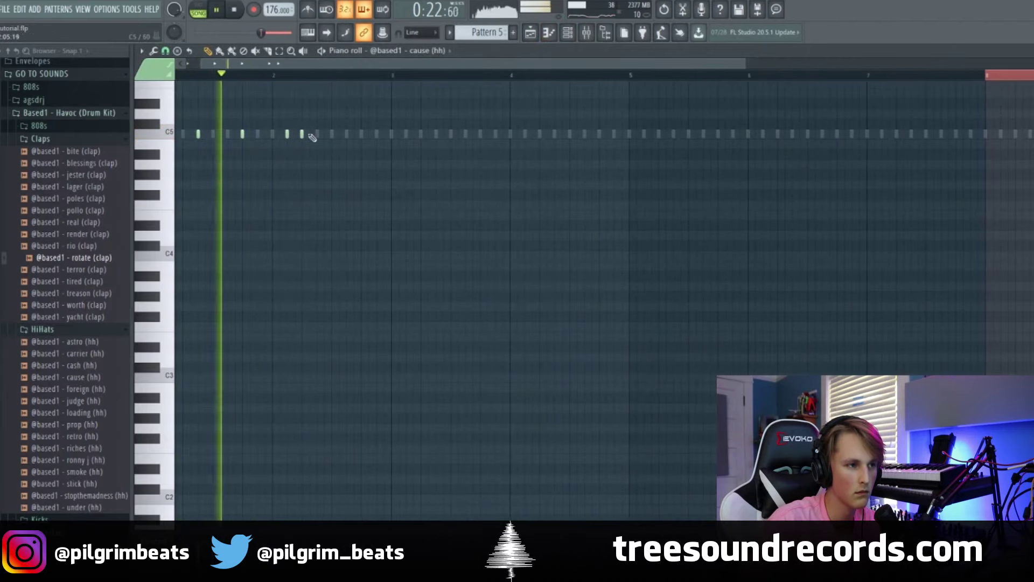
left_click(346, 133)
key("space")
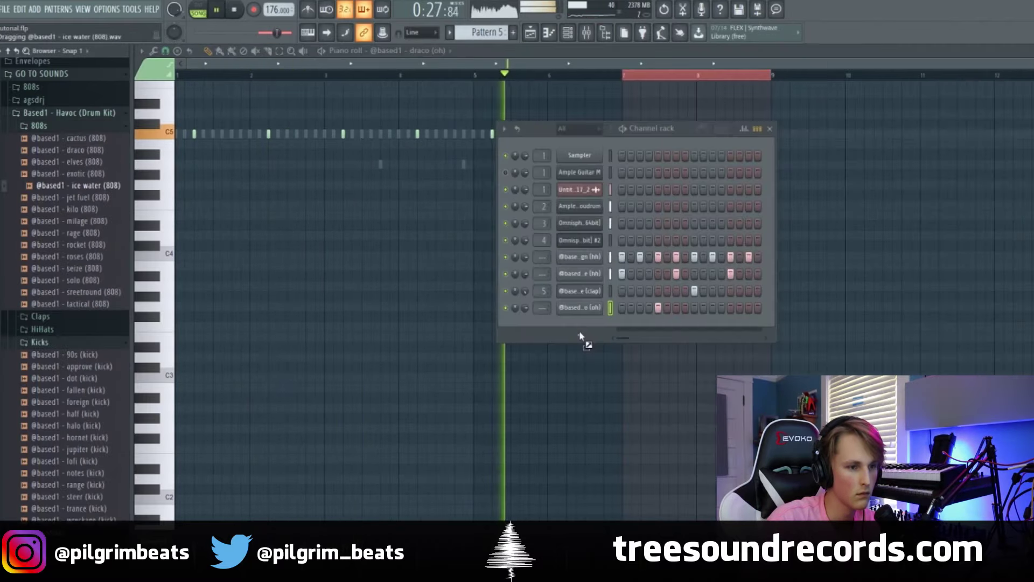
key("F7")
scroll(169, 132, "up", 5)
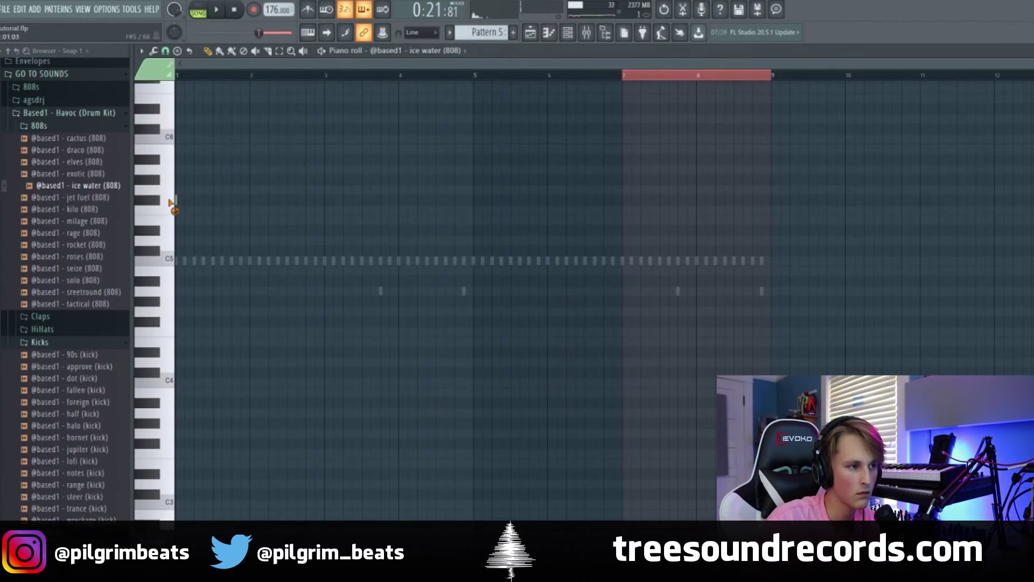
left_click(530, 33)
double_click(508, 199)
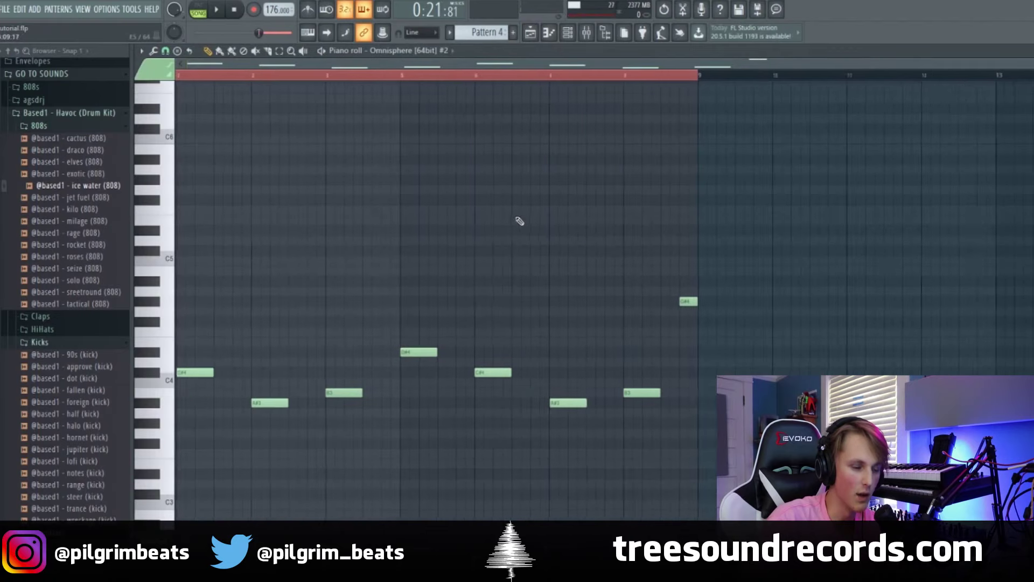
left_click(530, 32)
left_click(567, 33)
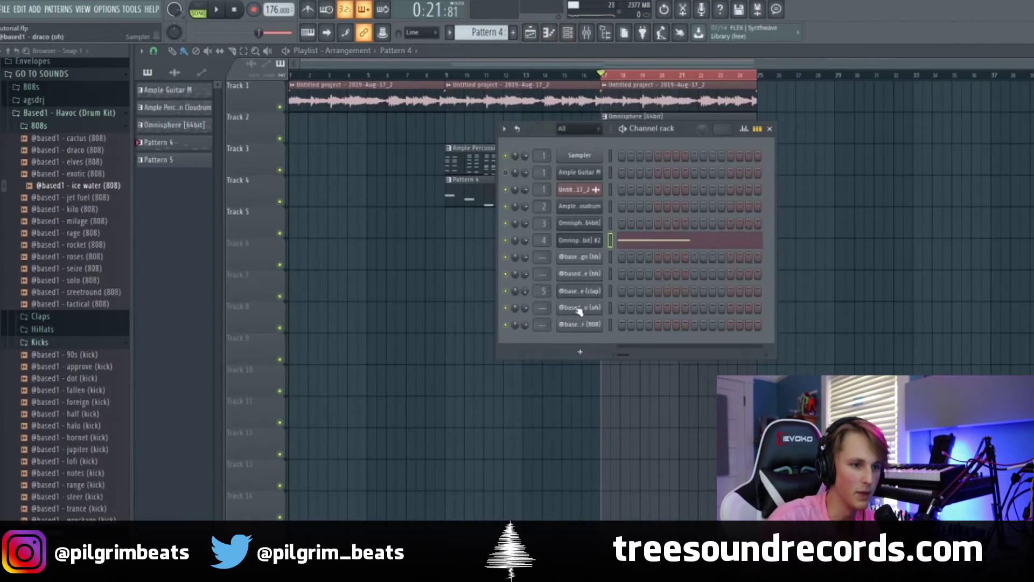
Try the copied bass notes on the ice water 808 channel inside Pattern 4 and delete them again
key("F7")
key("ctrl+v")
key("l")
key("space")
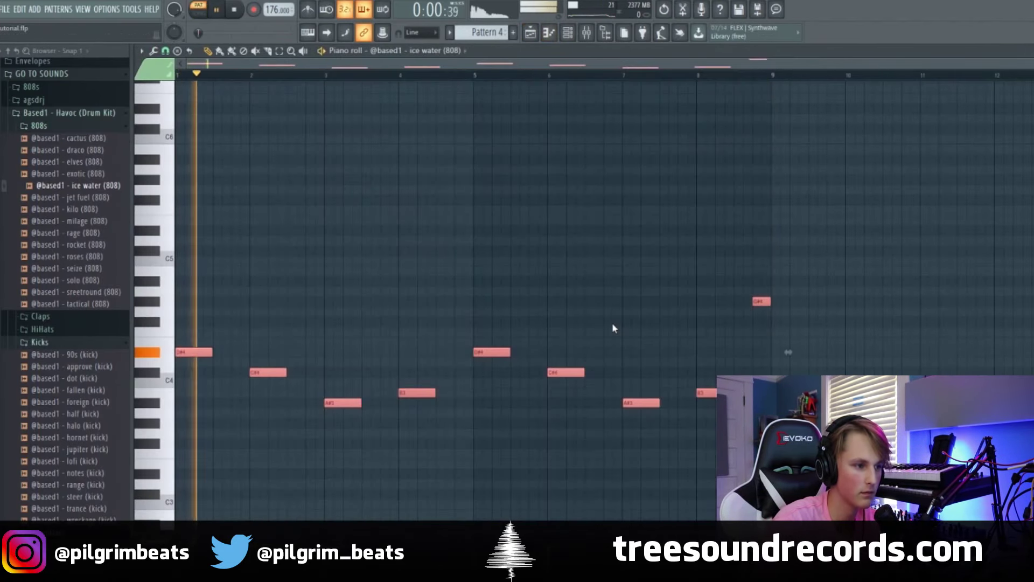
key("space")
key("Delete")
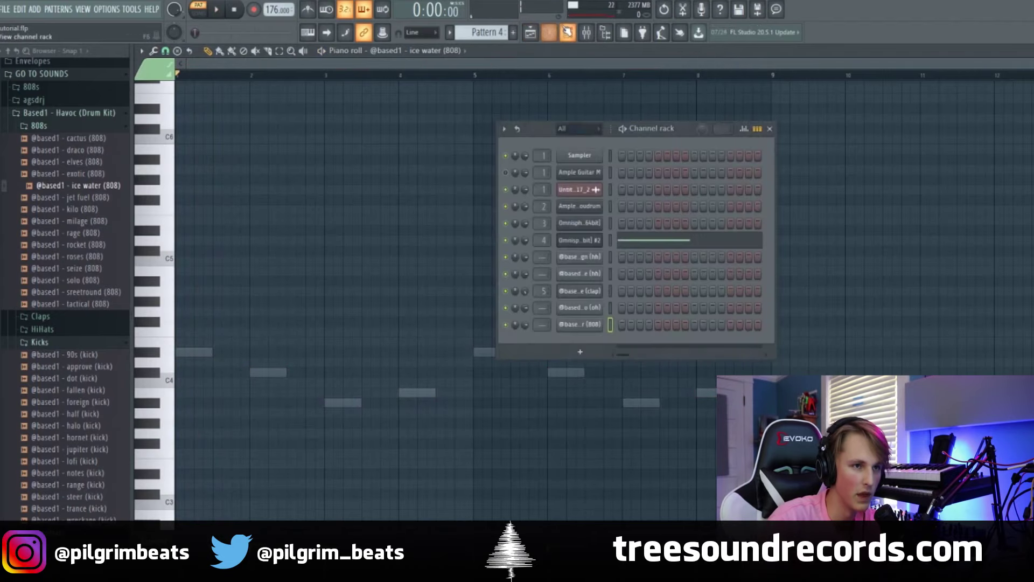
Paste the bass notes into the ice water 808 channel of Pattern 5 and transpose them up one octave
left_click(550, 33)
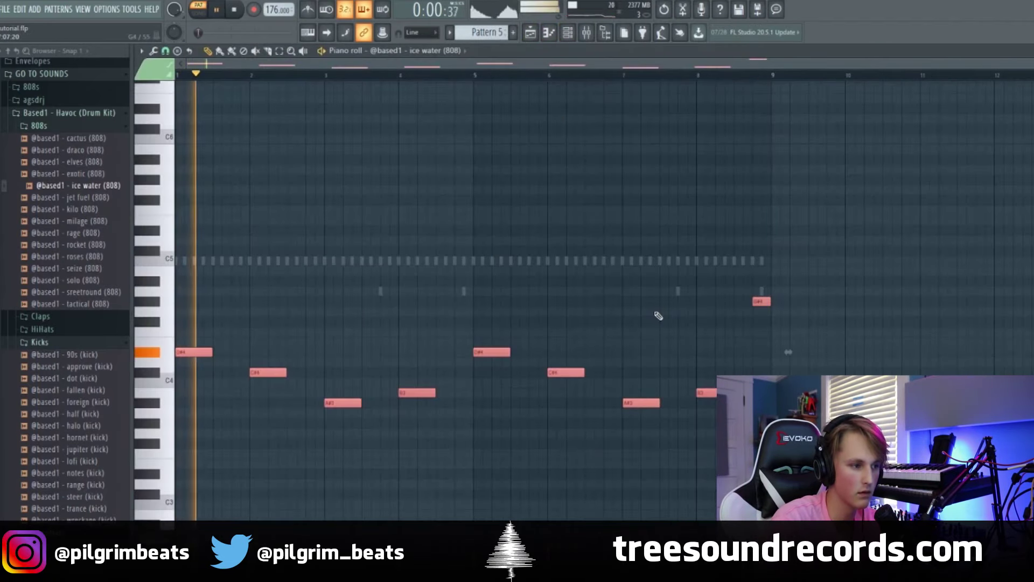
key("space")
key("ctrl+Up")
key("space")
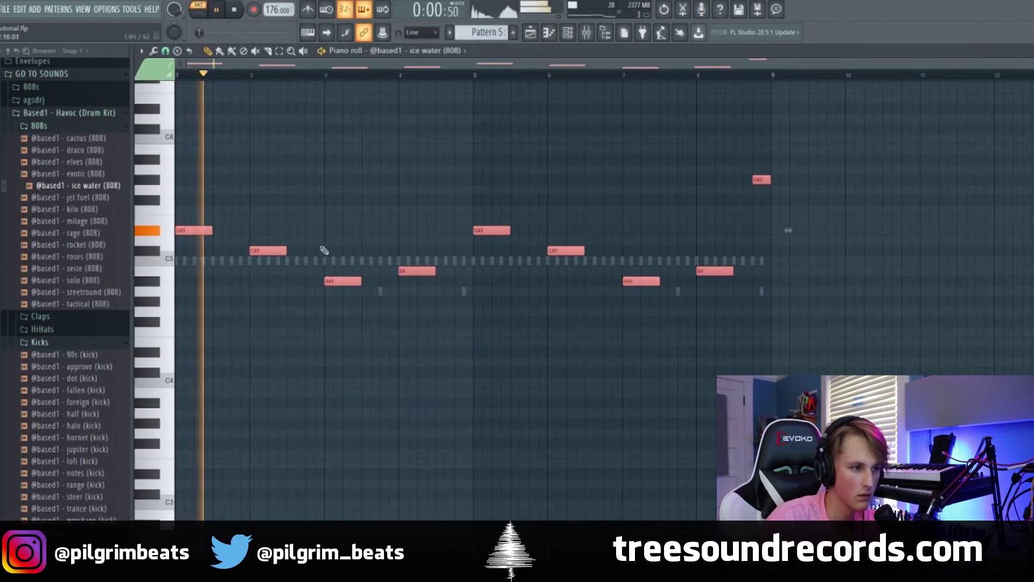
Shorten the first D#5 808 note to five steps and add a second five-step D#5 on step 7 of bar 1
key("ctrl+d")
key("space")
scroll(196, 232, "up", 1)
scroll(197, 232, "up", 1)
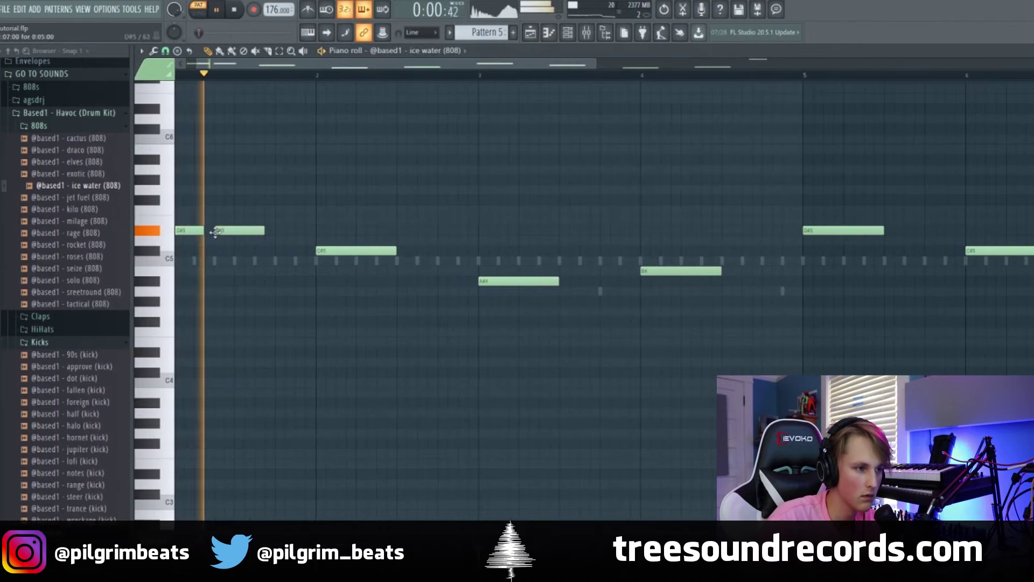
key("space")
key("F6")
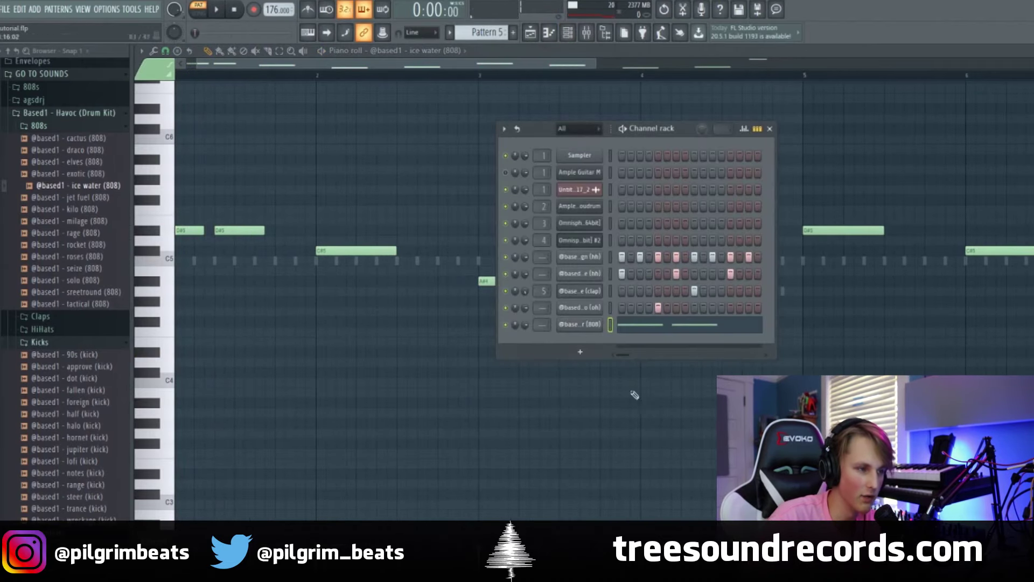
key("F6")
key("space")
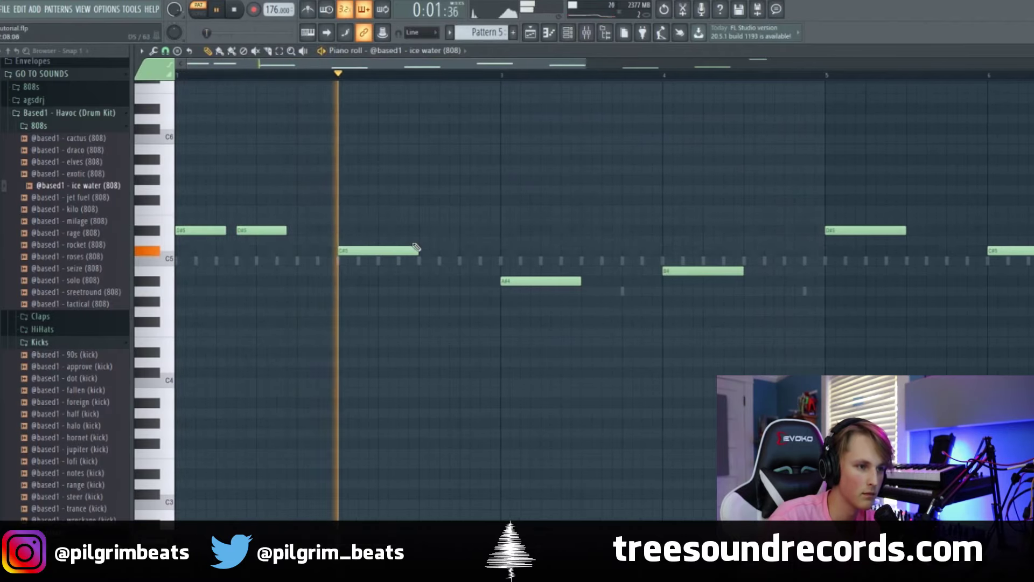
Replace the C#5 808 note in bar 2 with two five-step C#5 notes starting on steps 5 and 11
left_click(370, 251)
left_click_drag(371, 251, 393, 250)
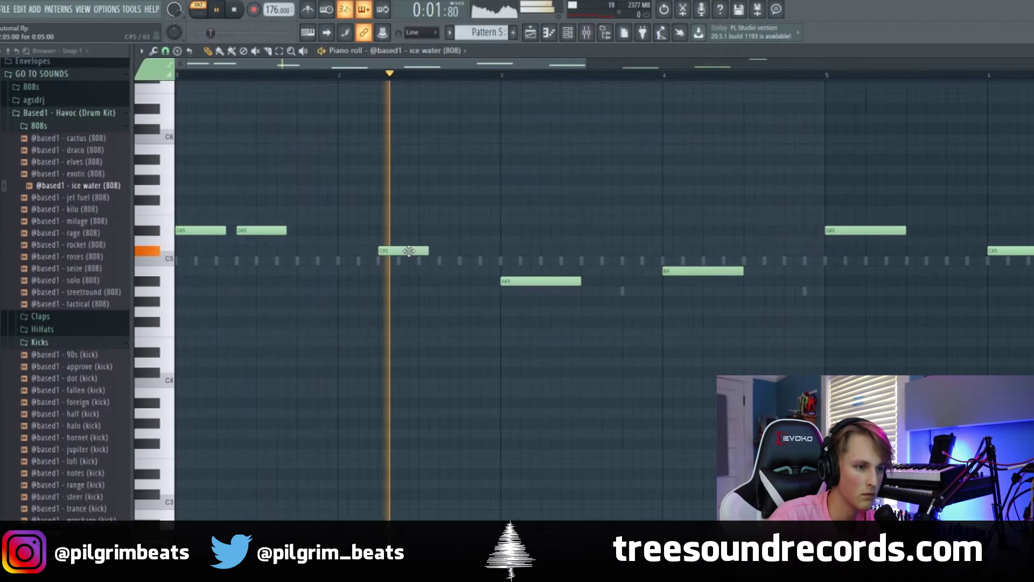
key("space")
left_click(458, 251)
key("space")
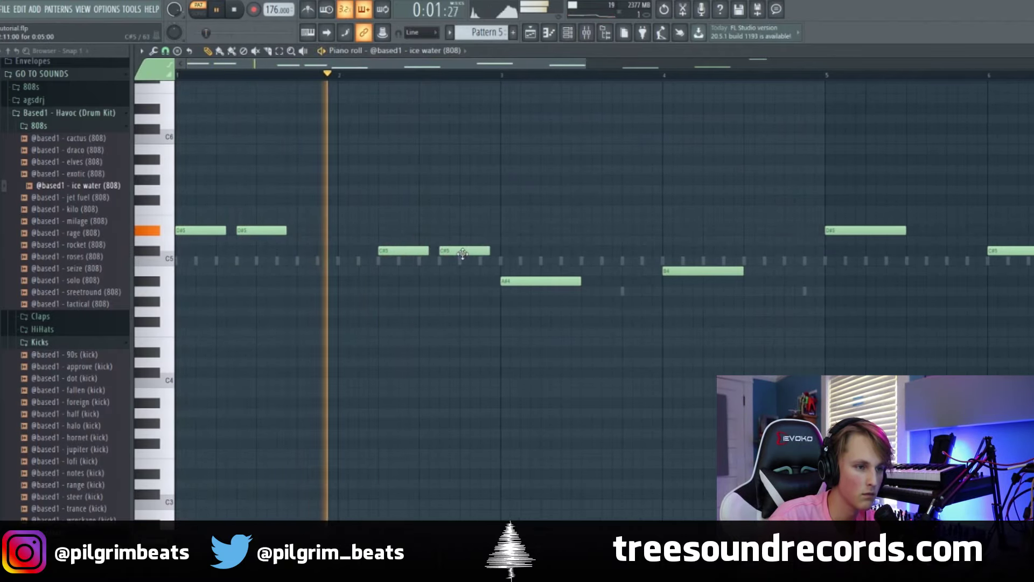
left_click_drag(463, 251, 449, 253)
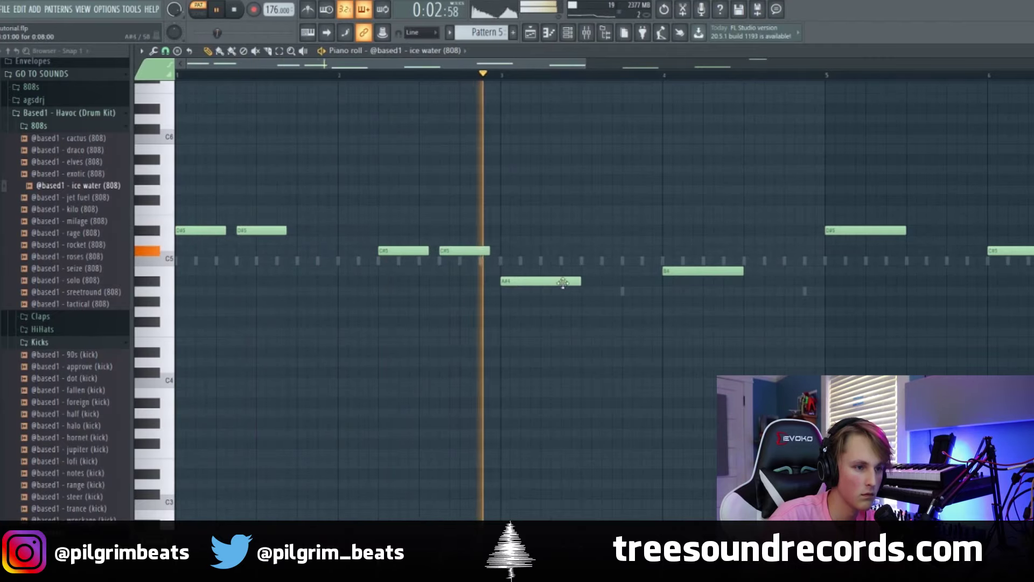
Shorten the A#4 808 note in bar 3 to four steps and repeat it on steps 7 and 13
left_click_drag(576, 280, 535, 280)
key("space")
left_click(504, 75)
key("space")
key("space")
key("space")
left_click(548, 281)
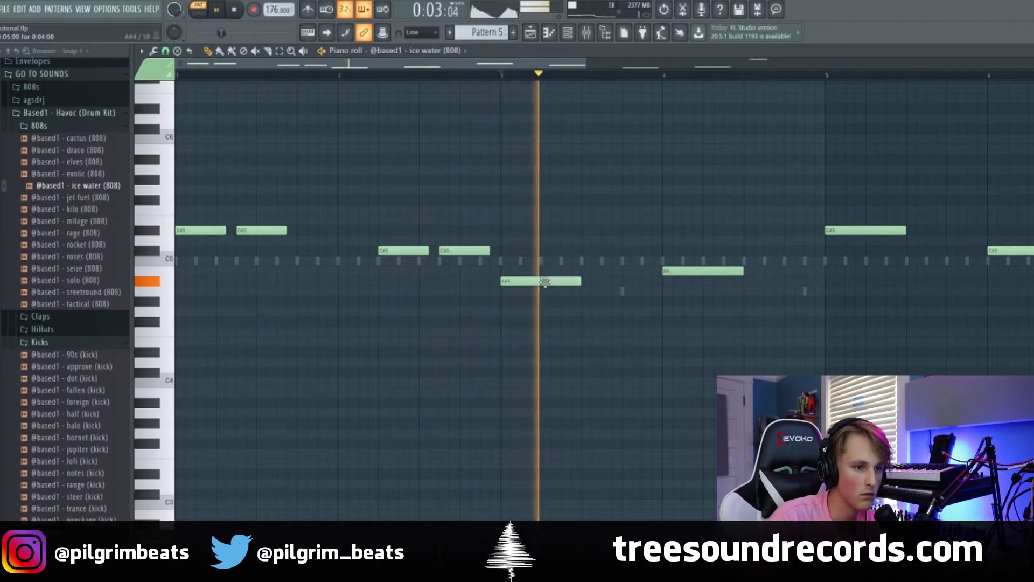
key("space")
key("space")
key("space")
key("space")
left_click_drag(564, 281, 585, 280)
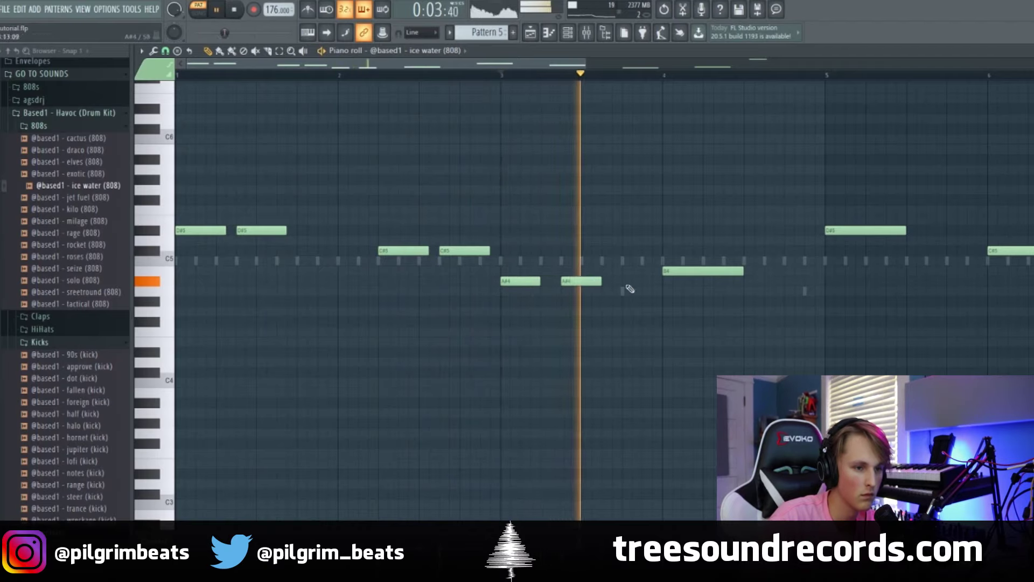
left_click(628, 282)
key("space")
key("space")
Shorten the B4 808 note in bar 4 to one step on step 3 and add another B4 on step 4
mouse_move(684, 272)
left_mouse_down()
mouse_move(704, 272)
mouse_move(696, 272)
left_mouse_up()
key("space")
key("space")
left_click(699, 272)
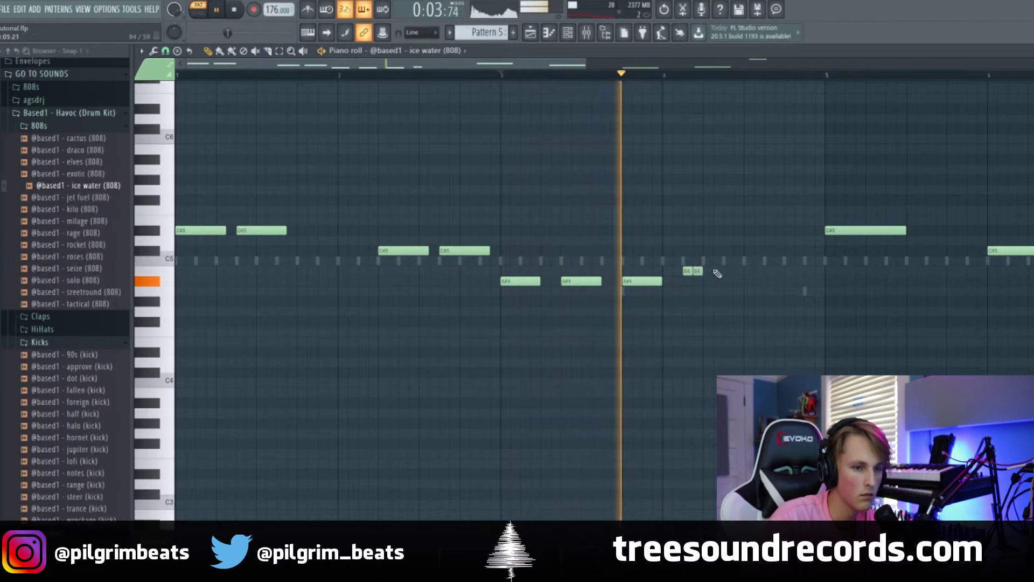
key("space")
Move the second B4 hit in bar 4 to step 5 and add a third one-step B4 on step 9
key("ctrl+a")
scroll(788, 231, "down", 4)
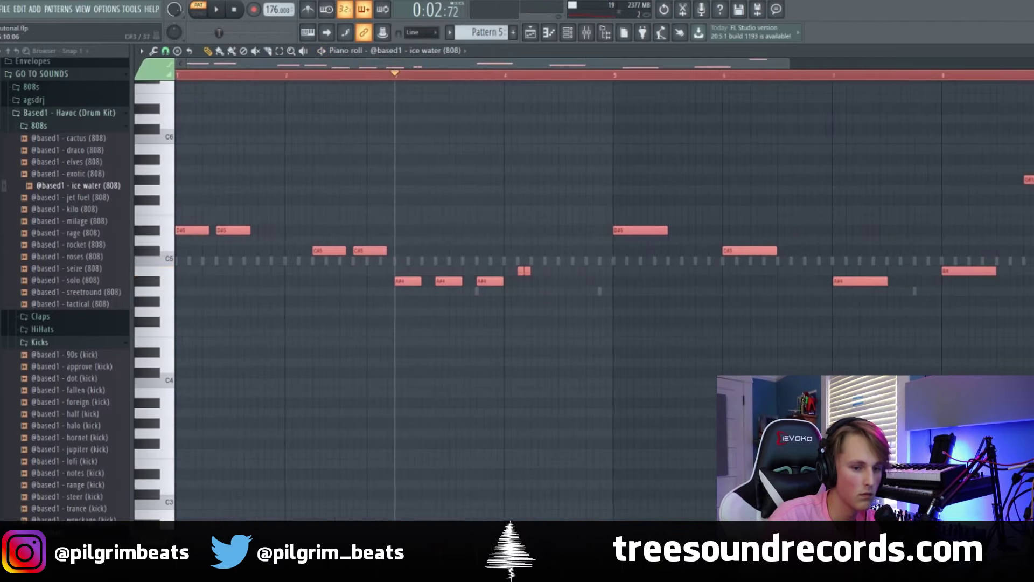
key("space")
key("ctrl+g")
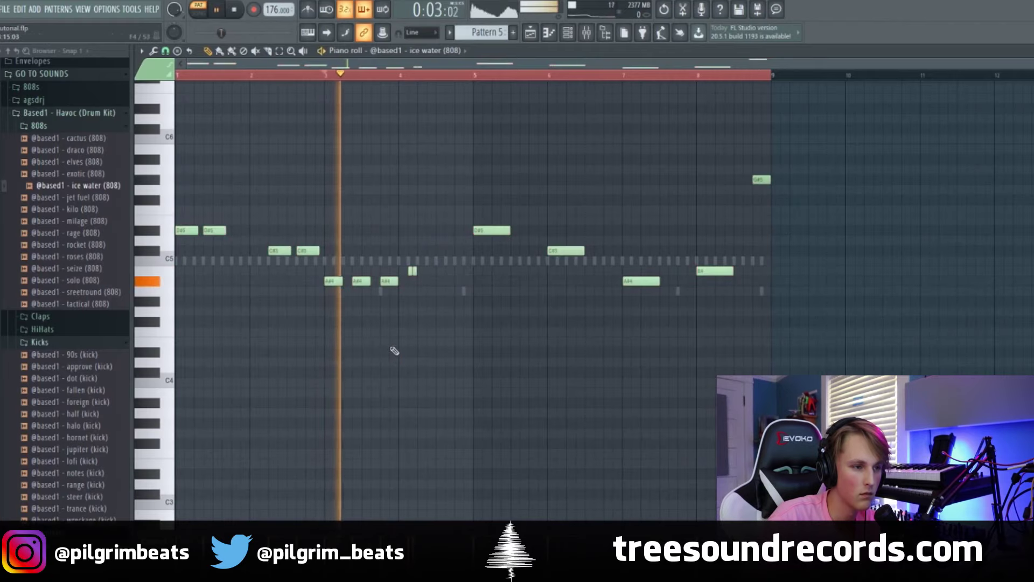
scroll(395, 354, "up", 4)
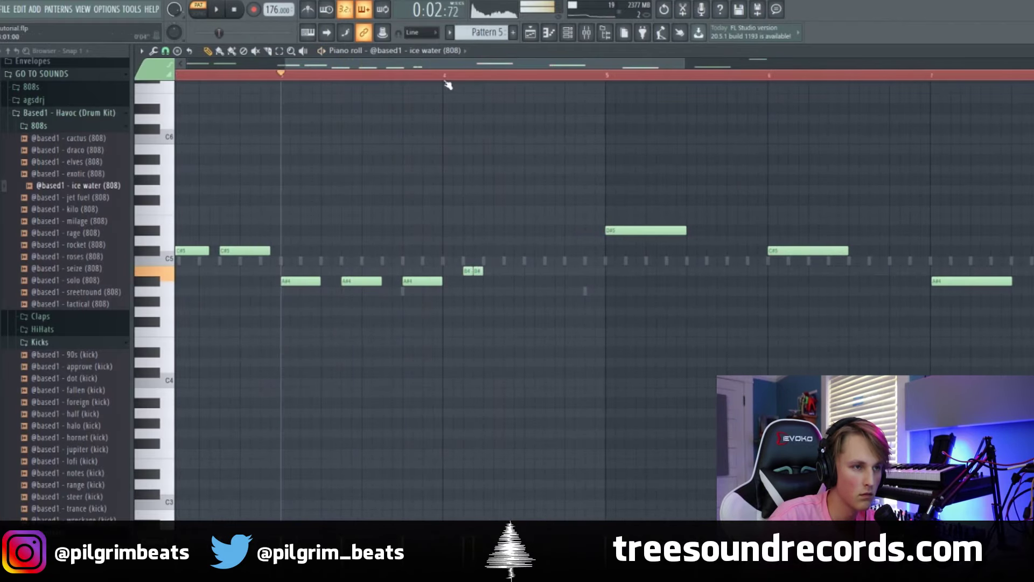
key("ctrl+z")
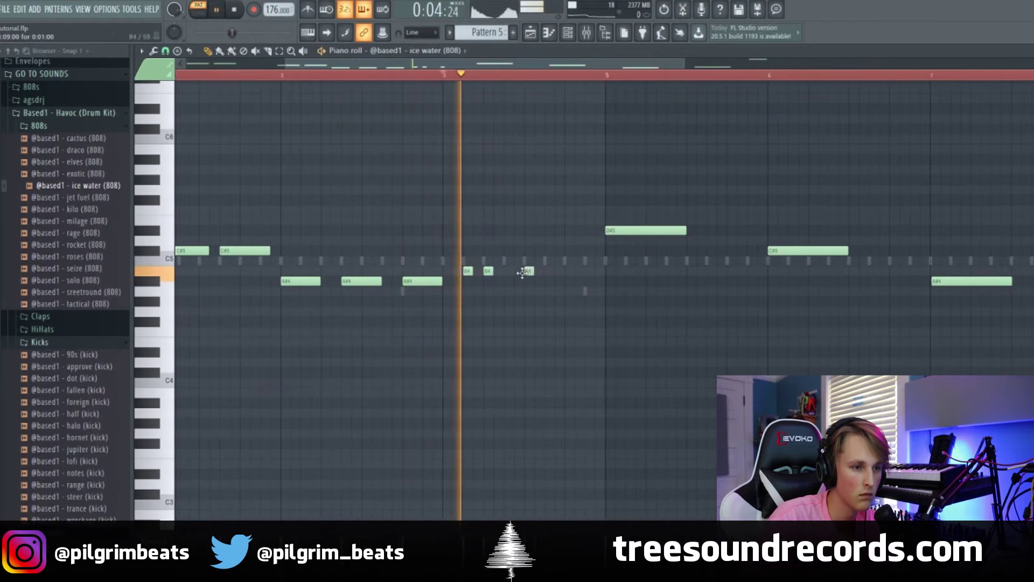
Delete the old 808 notes in bars 5–8 and duplicate the 808 phrase of bars 1–4 into them
scroll(589, 277, "down", 4)
key("space")
left_click_drag(875, 318, 178, 77)
key("Delete")
key("ctrl+d")
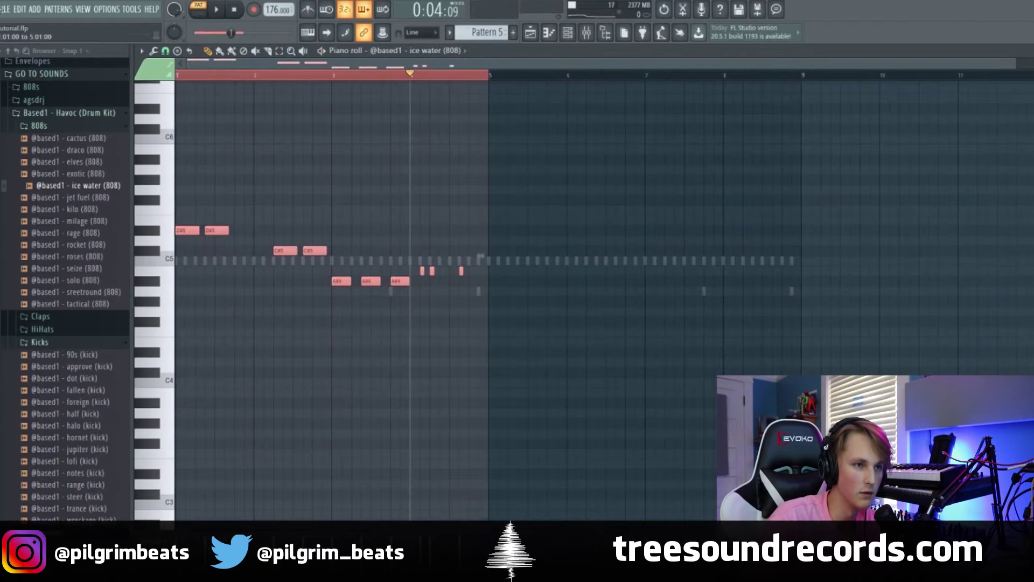
key("ctrl+b")
key("space")
key("ctrl+d")
Transpose the last B4 808 note in bar 8 up to G#5
scroll(791, 286, "up", 3)
left_click_drag(796, 289, 751, 259)
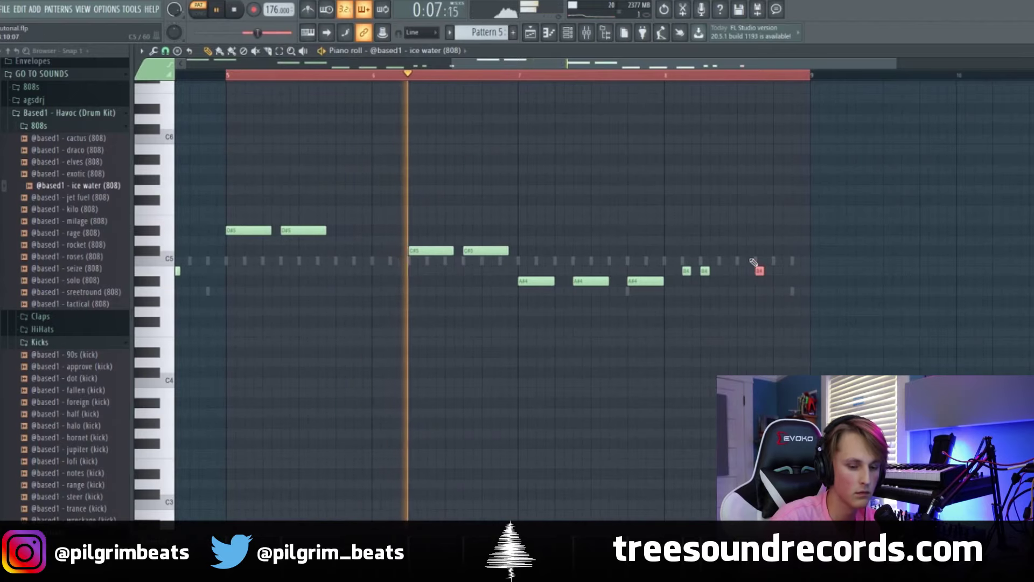
key("ctrl+Up")
key("shift+Down")
key("shift+Down")
key("shift+Down")
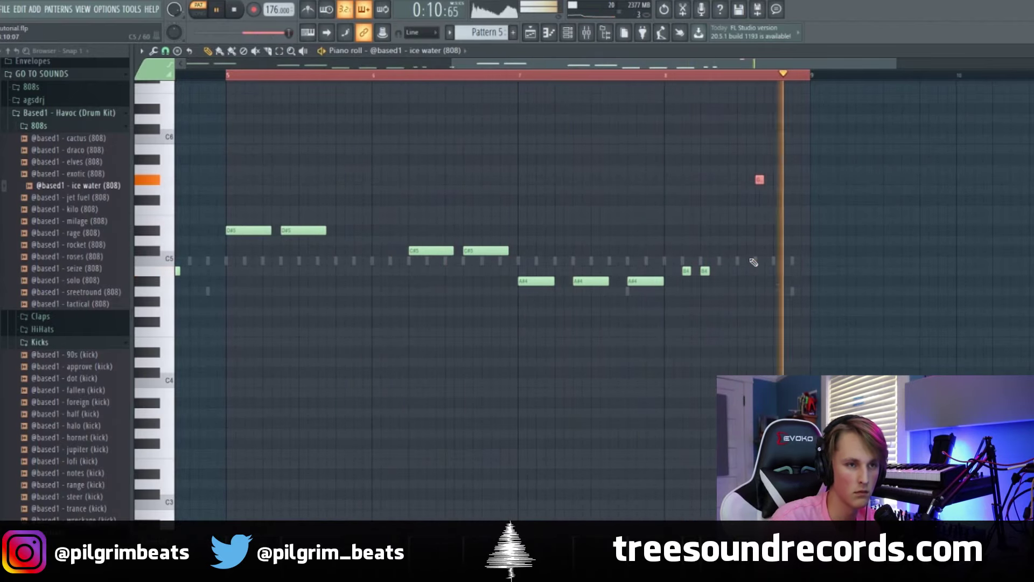
Move the two B4 808 hits in bar 8 to steps 5 and 7
left_click(662, 76)
scroll(739, 210, "up", 3)
left_click_drag(675, 273, 703, 272)
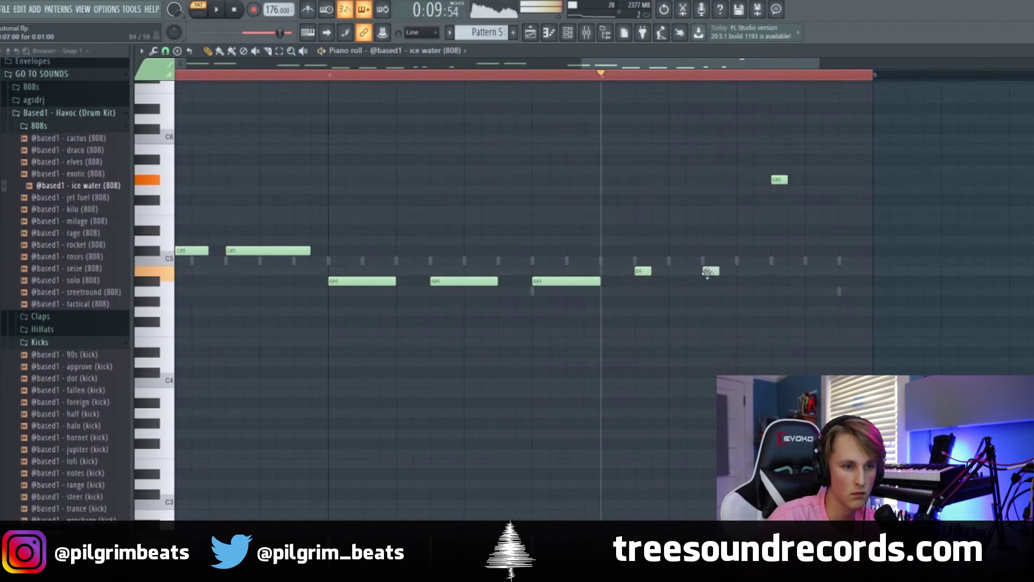
left_click(441, 76)
scroll(441, 76, "left", 2)
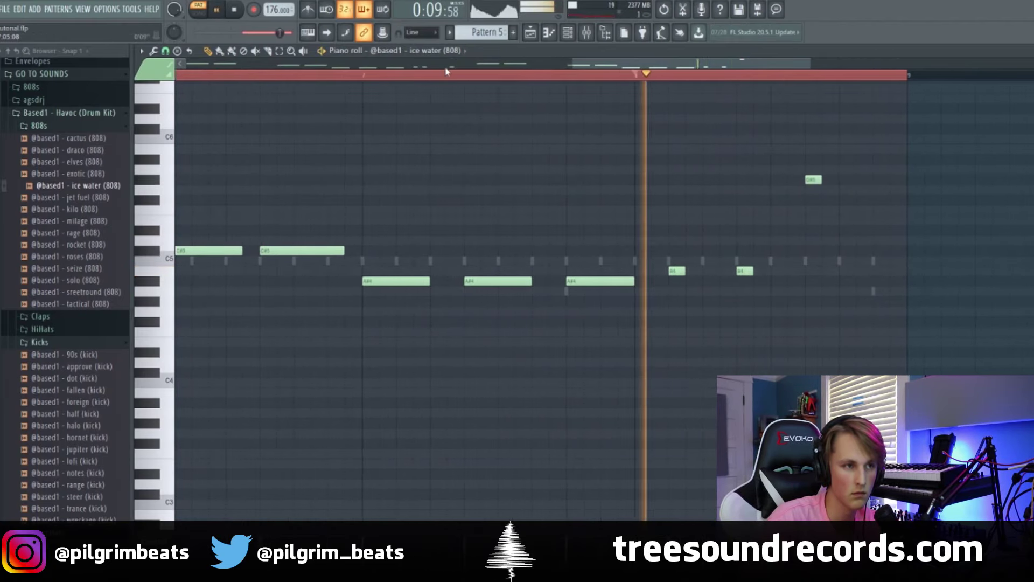
left_click(377, 76)
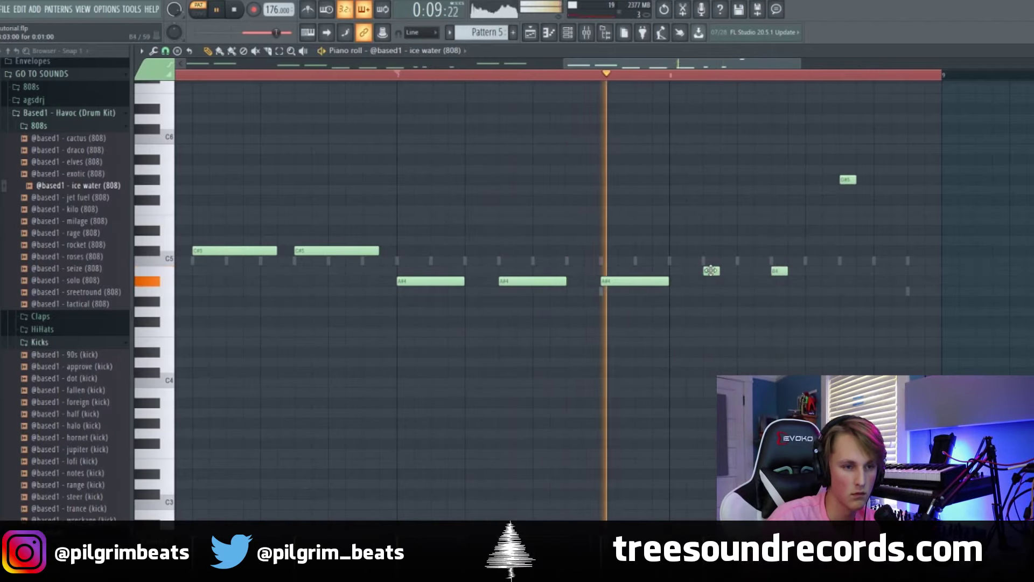
left_click_drag(711, 271, 746, 270)
scroll(658, 168, "down", 5)
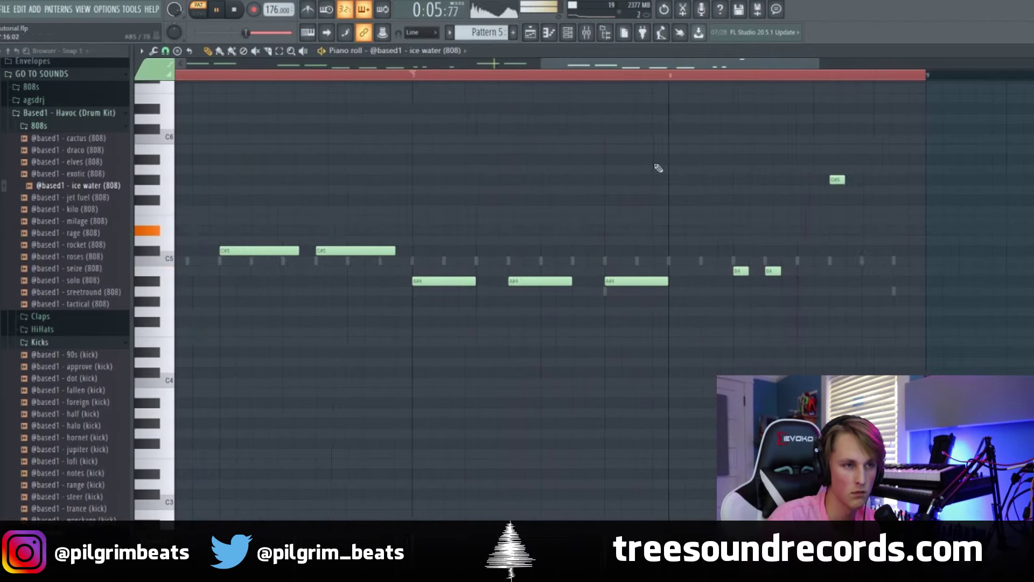
Play the arrangement in song mode and route the ice water 808 channel to mixer track 6
left_click(428, 77, "ctrl")
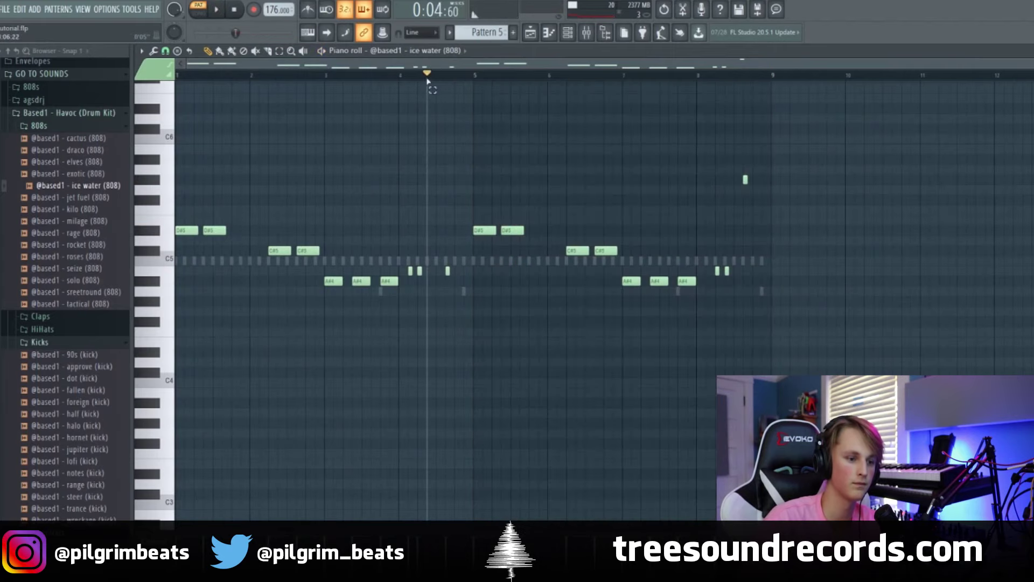
left_click(535, 34)
key("l")
key("space")
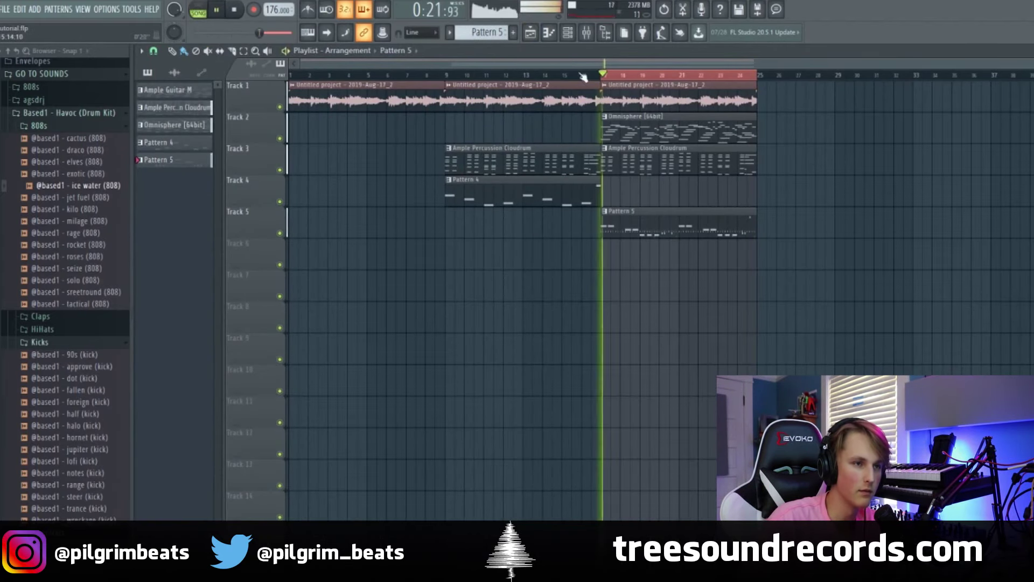
left_click(569, 34)
left_click(582, 310)
left_click(585, 323)
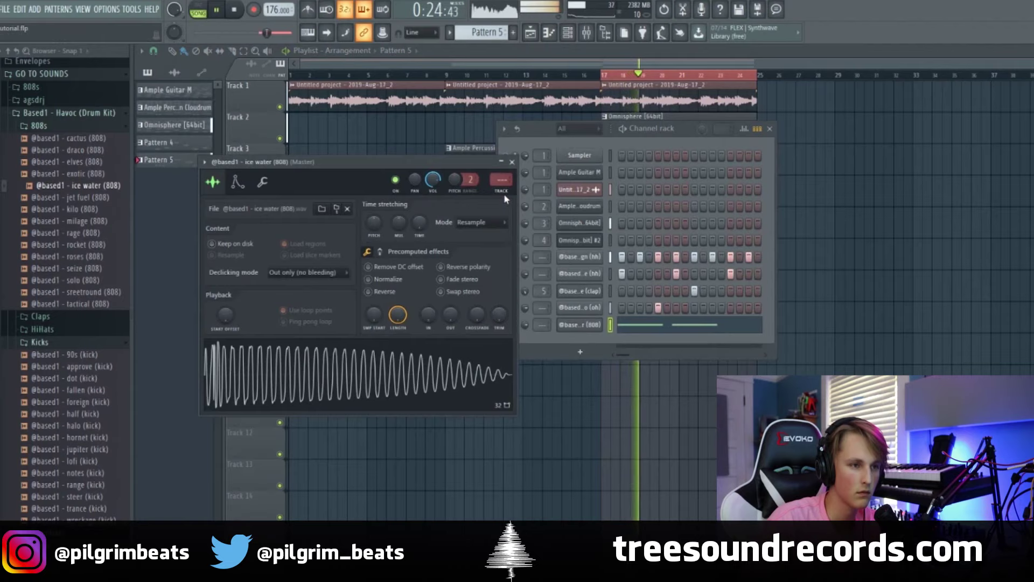
key("F9")
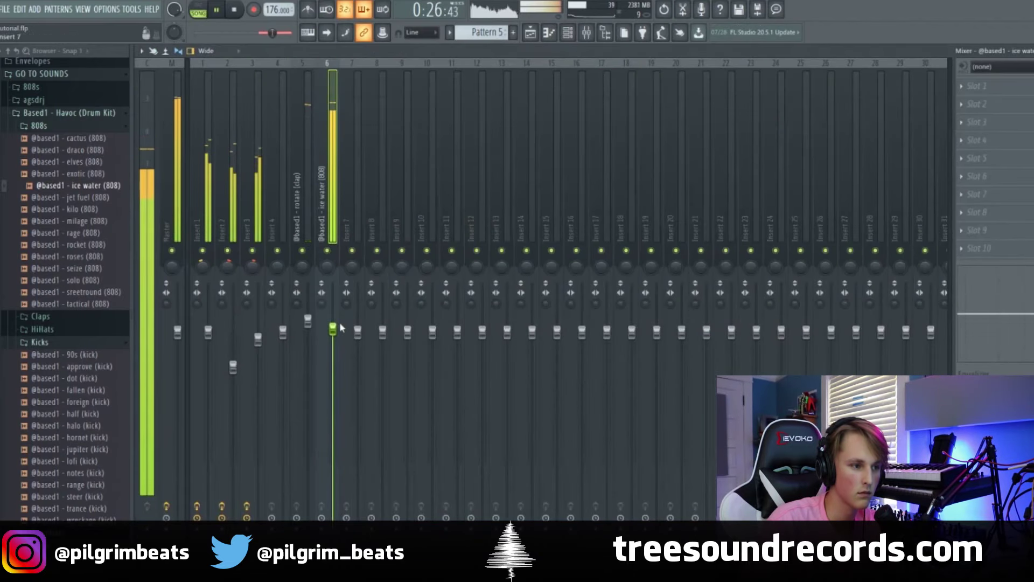
left_click(235, 180)
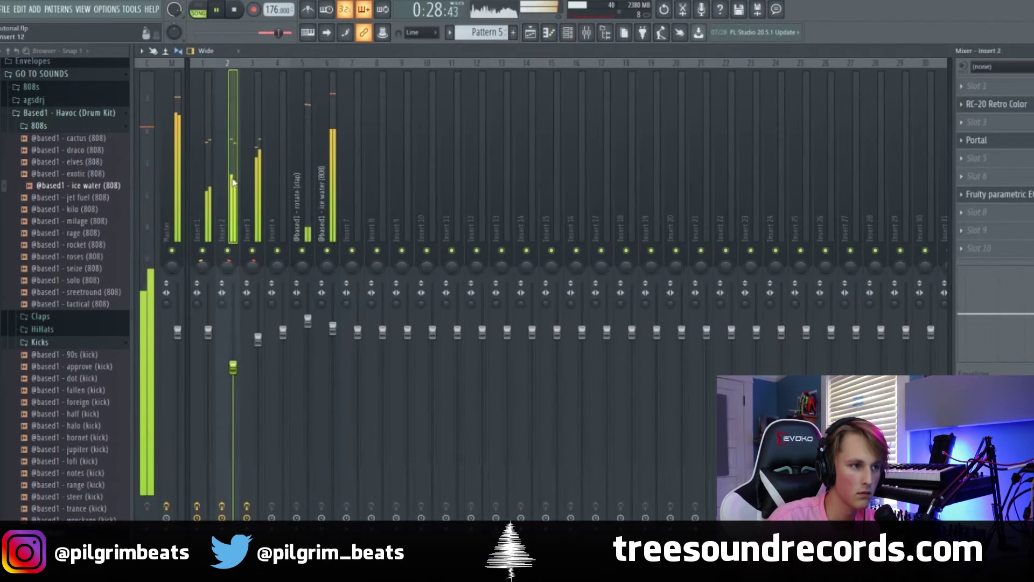
left_click(255, 186)
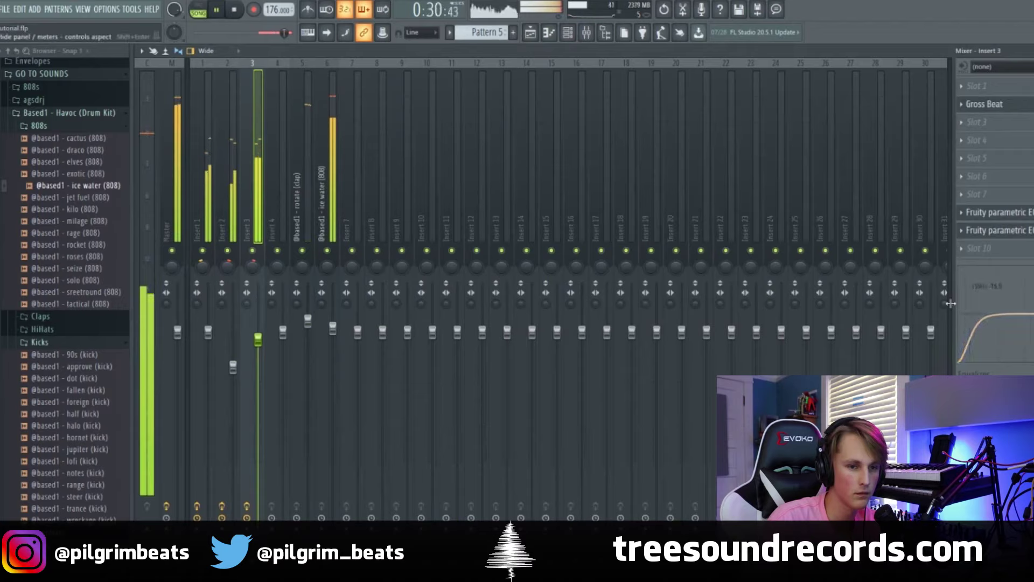
left_click(232, 194)
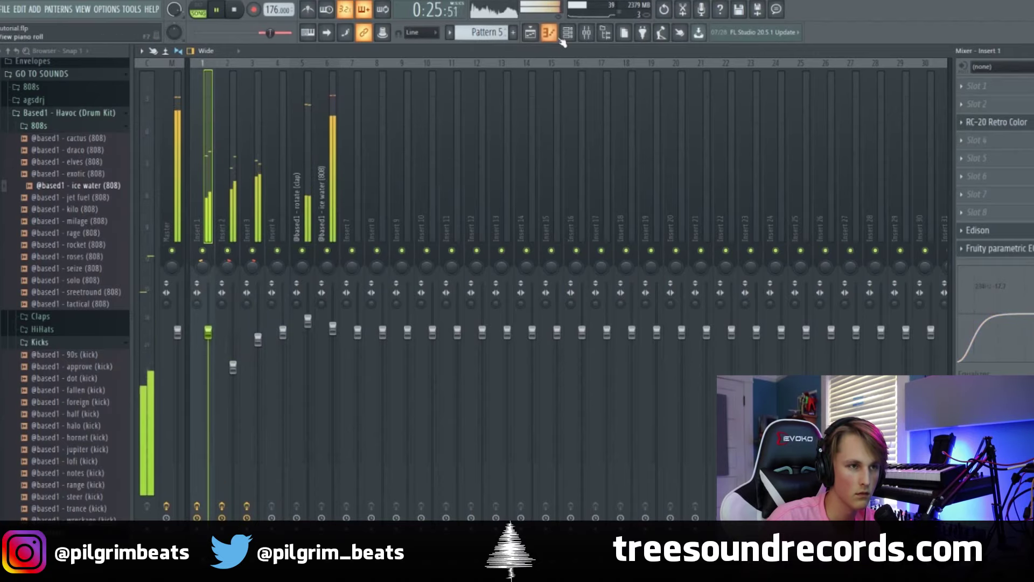
Replace the sample in the 808 channel with C (Spinz 808) from the browser's general 808s folder
left_click(568, 33)
left_click(59, 210)
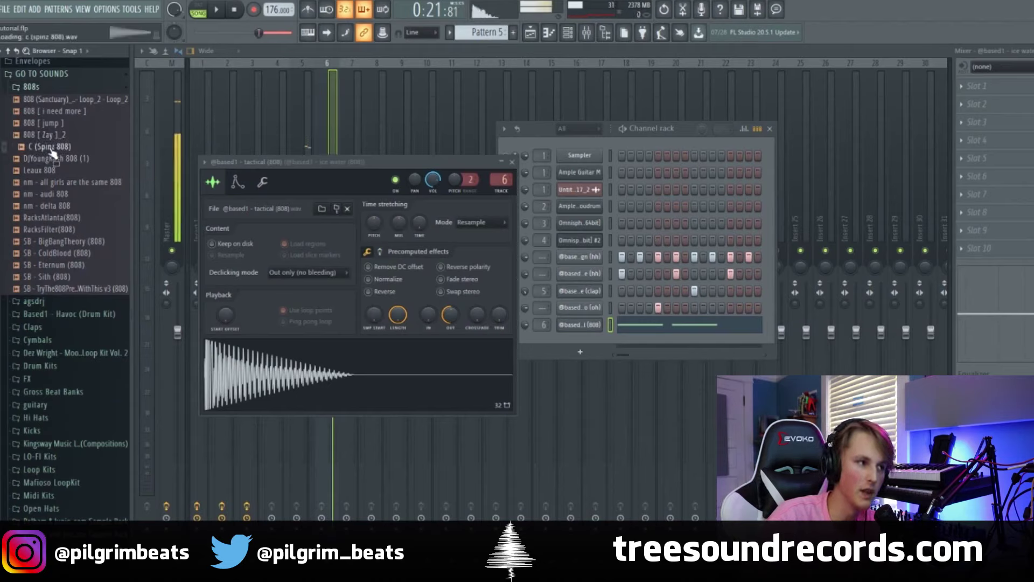
left_click_drag(329, 385, 334, 382)
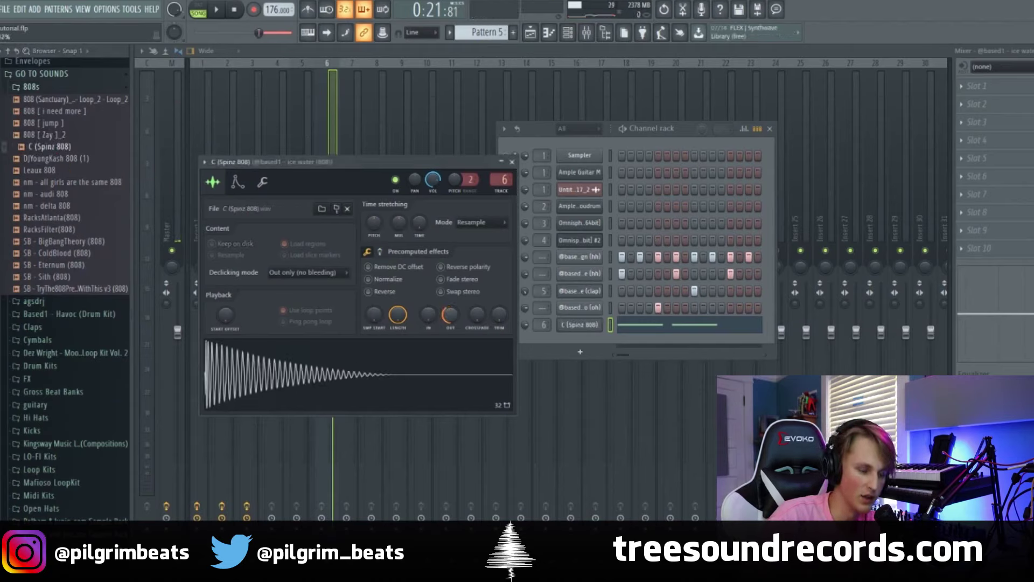
left_click(362, 353)
left_click(339, 158)
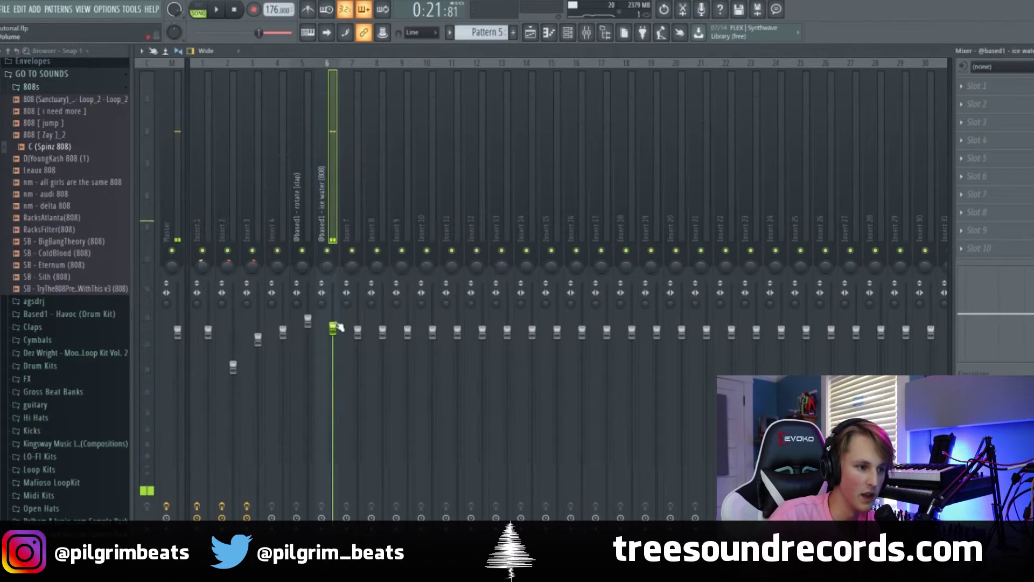
Play the song and raise the 808's volume on mixer track 6 to 4.3 dB
key("space")
left_click(568, 33)
left_click_drag(332, 283, 333, 295)
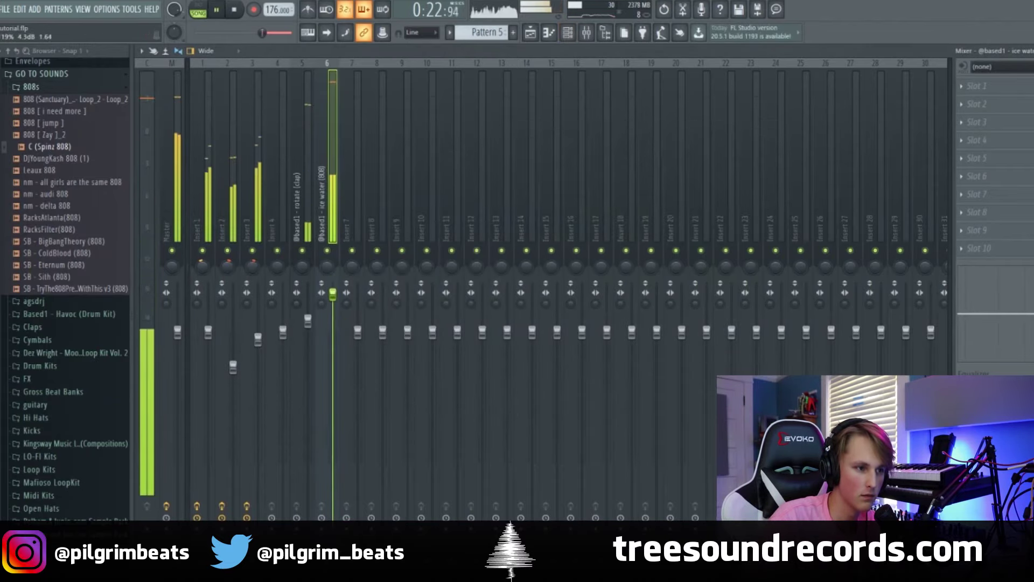
Add the Snare [ DP ] sample as a new channel, extend the step grid and place hits on steps 9, 19 and 25
left_click(568, 32)
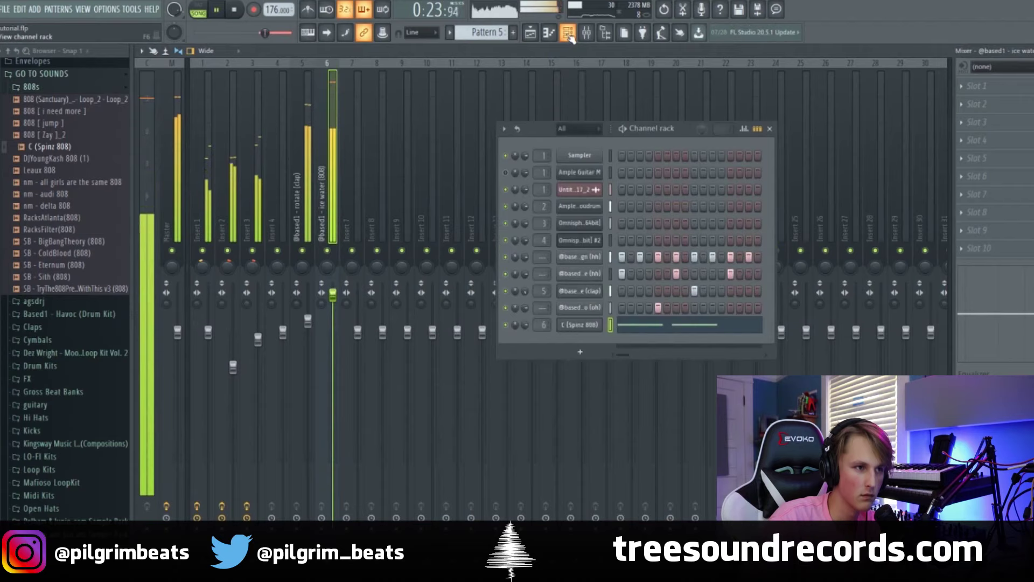
left_click(532, 34)
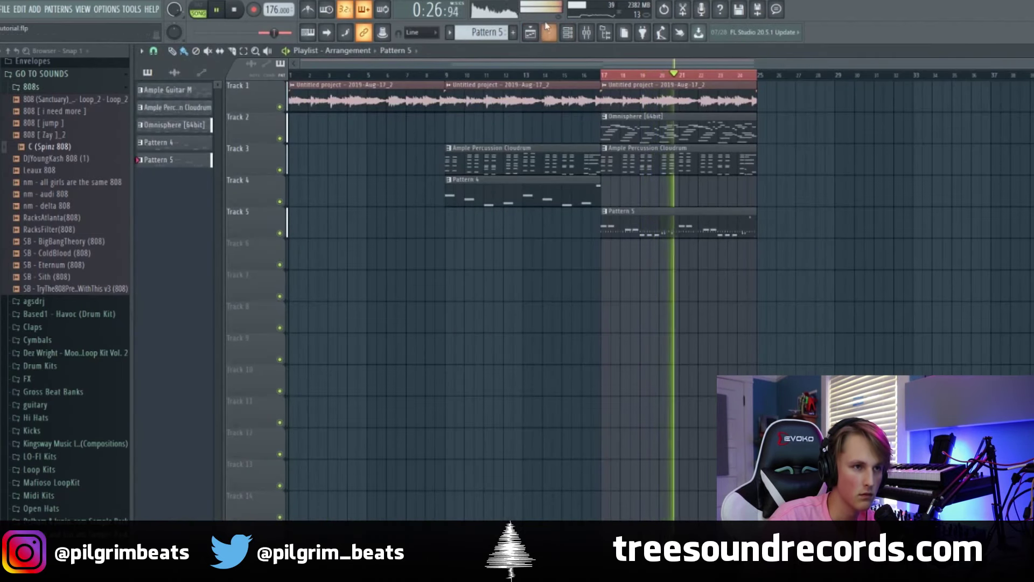
left_click(567, 33)
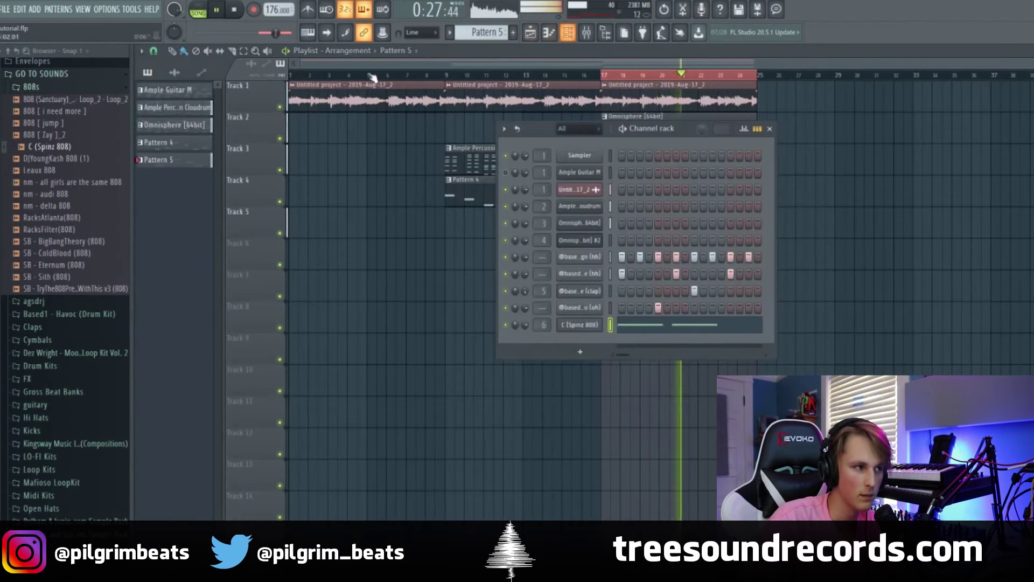
left_click(30, 51)
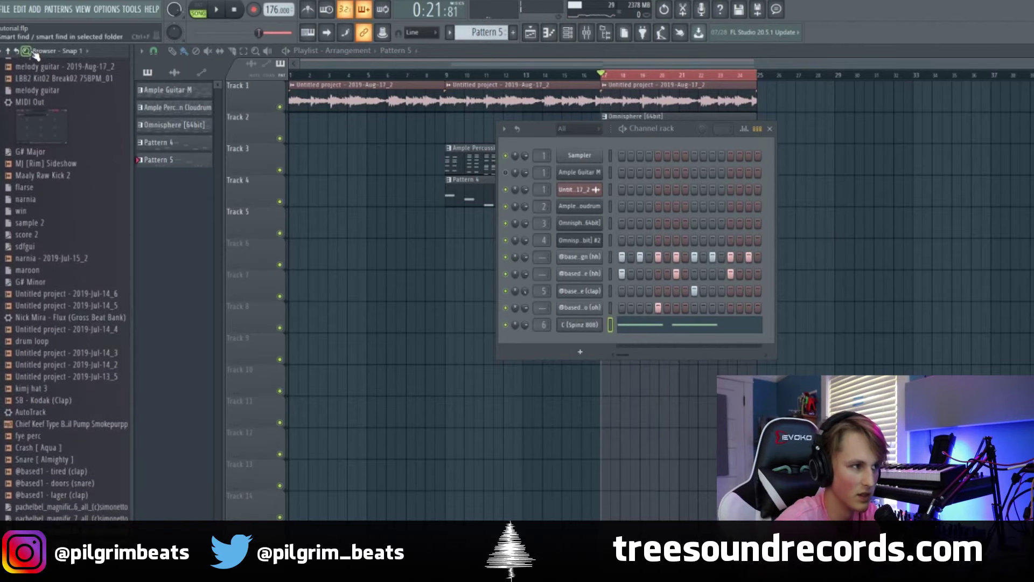
scroll(42, 419, "down", 4)
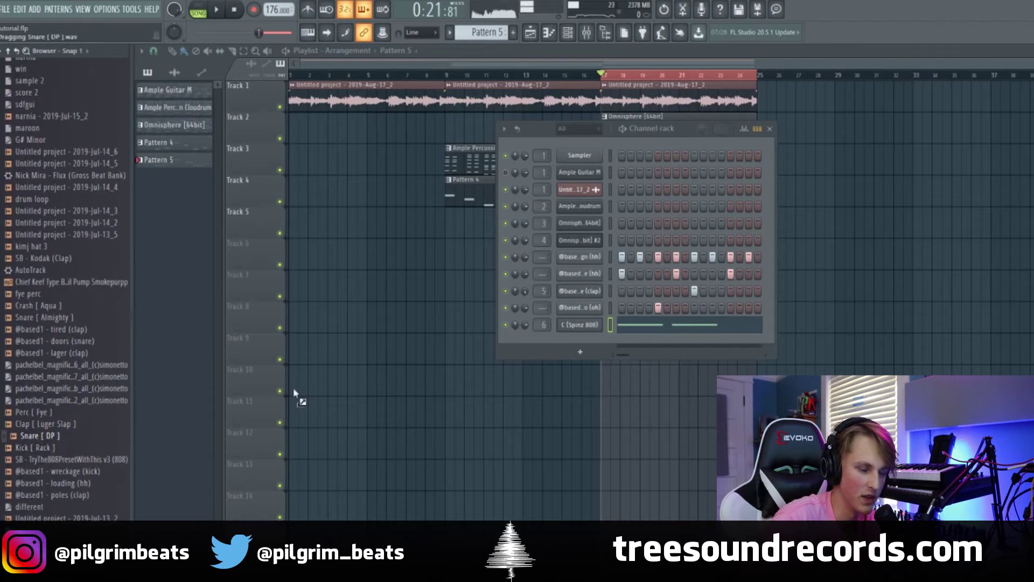
left_click_drag(567, 337, 571, 340)
left_click(695, 342)
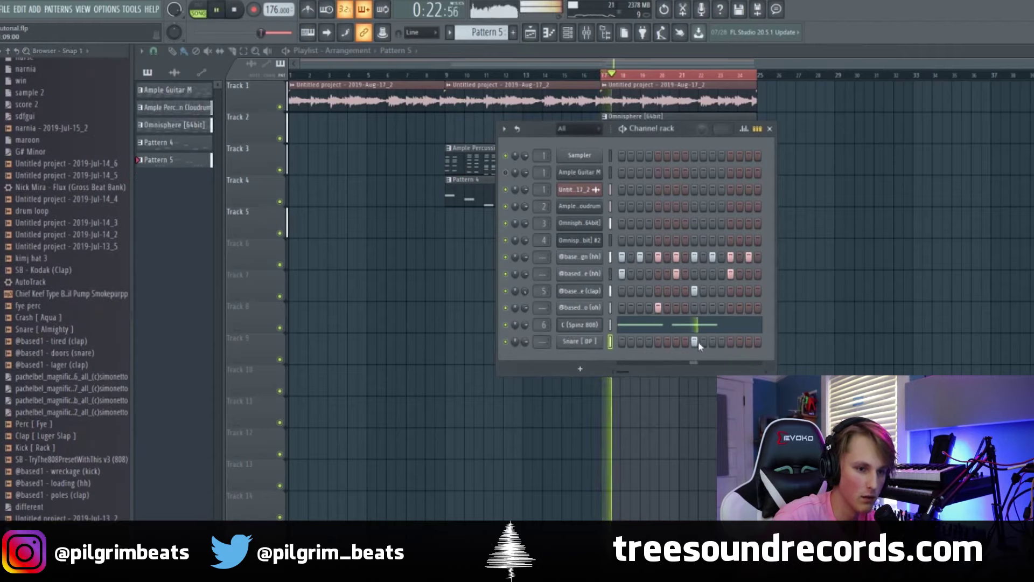
left_click_drag(774, 371, 927, 372)
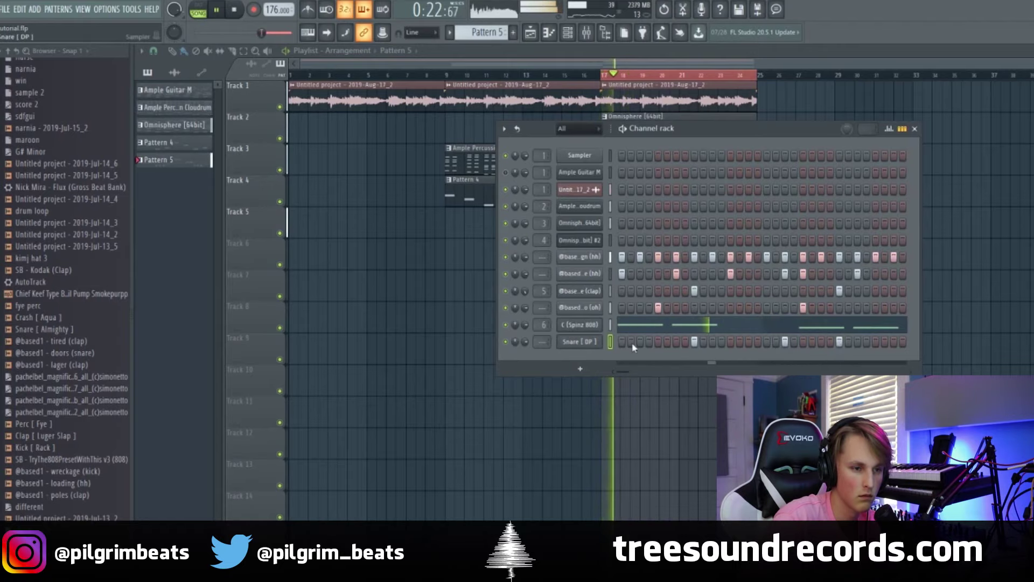
Add C5 snare hits on steps 9 and 15 of bar 3 and steps 3 and 9 of bar 4, and duplicate the four-bar pattern into bars 5–8
key("F7")
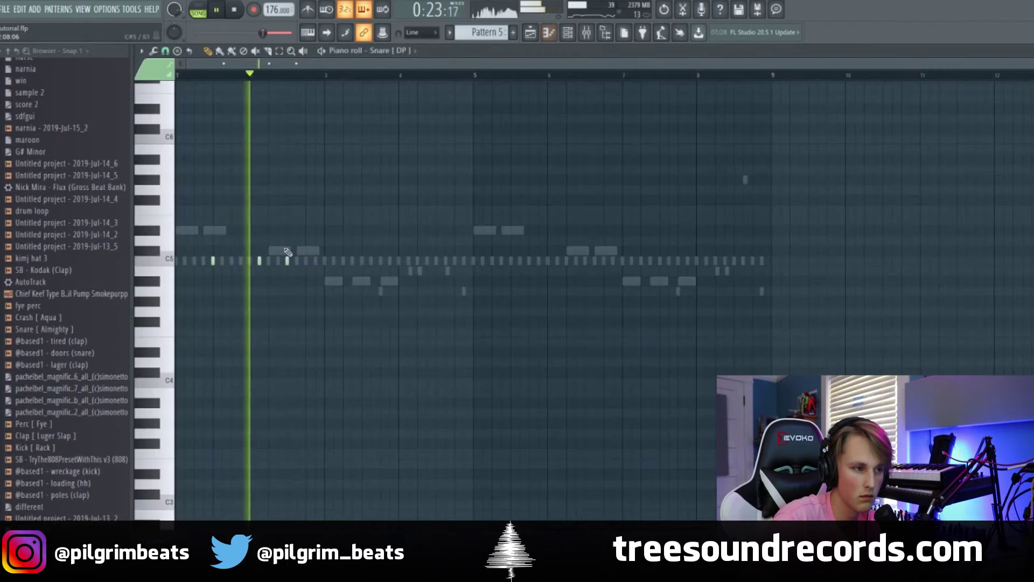
left_click(363, 263)
left_click(390, 263)
left_click(409, 262)
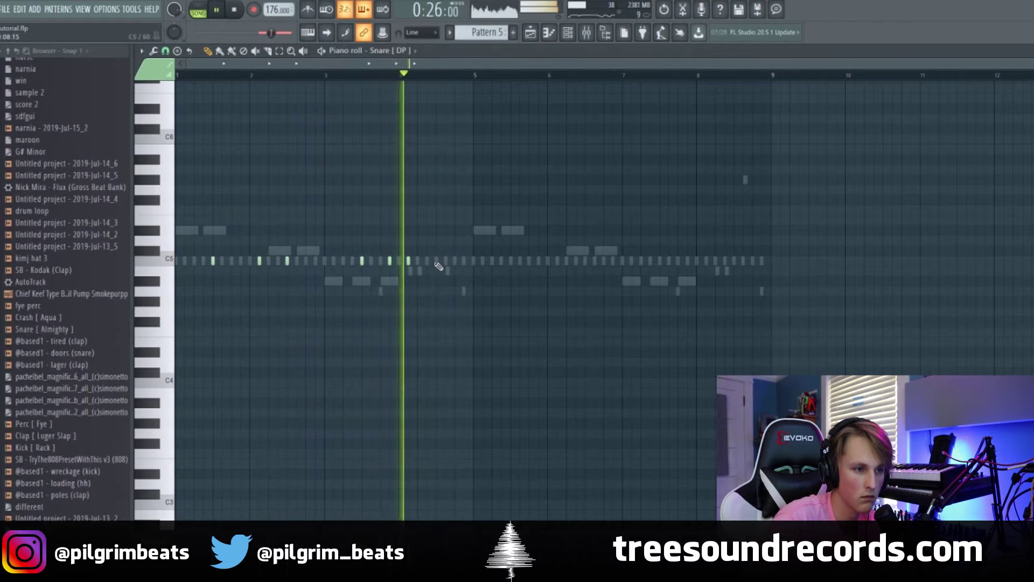
scroll(463, 268, "up", 5)
scroll(500, 129, "down", 5)
left_click_drag(474, 75, 177, 59)
key("ctrl+b")
Add the Kick [ Rack ] sample as a new channel and copy the 808 channel's notes into it
left_click(568, 33)
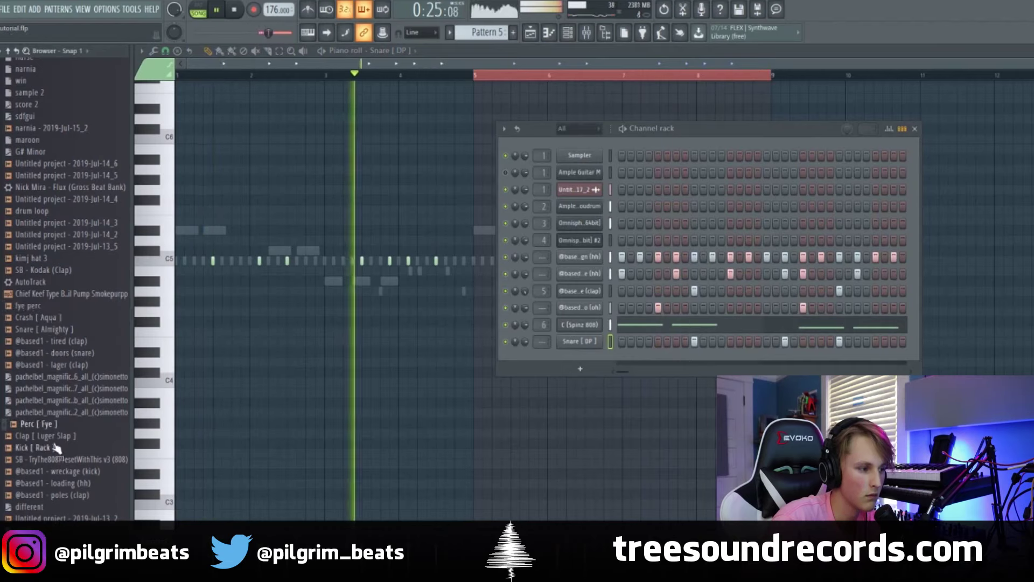
left_click_drag(574, 353, 634, 365)
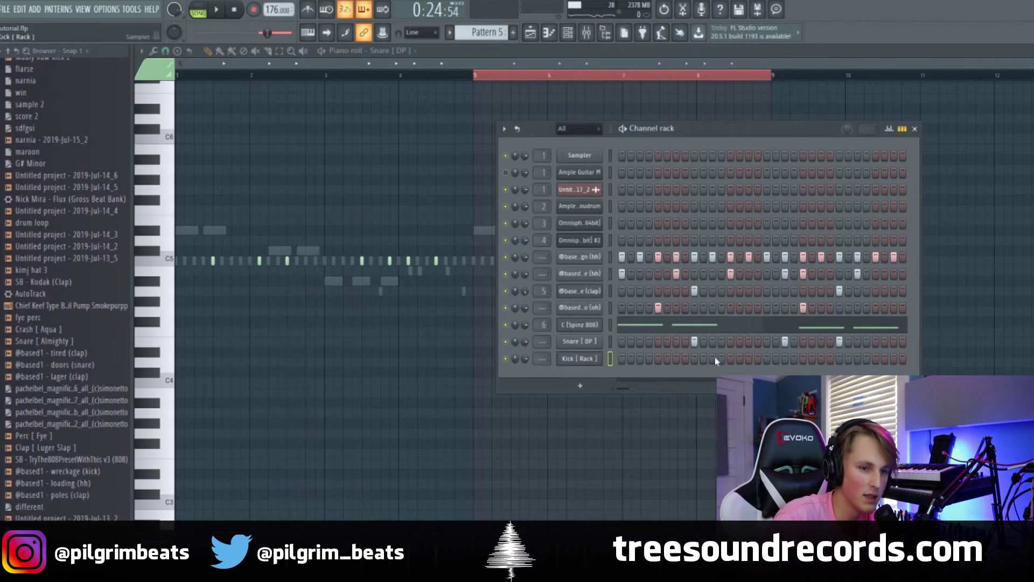
key("F7")
left_click(576, 34)
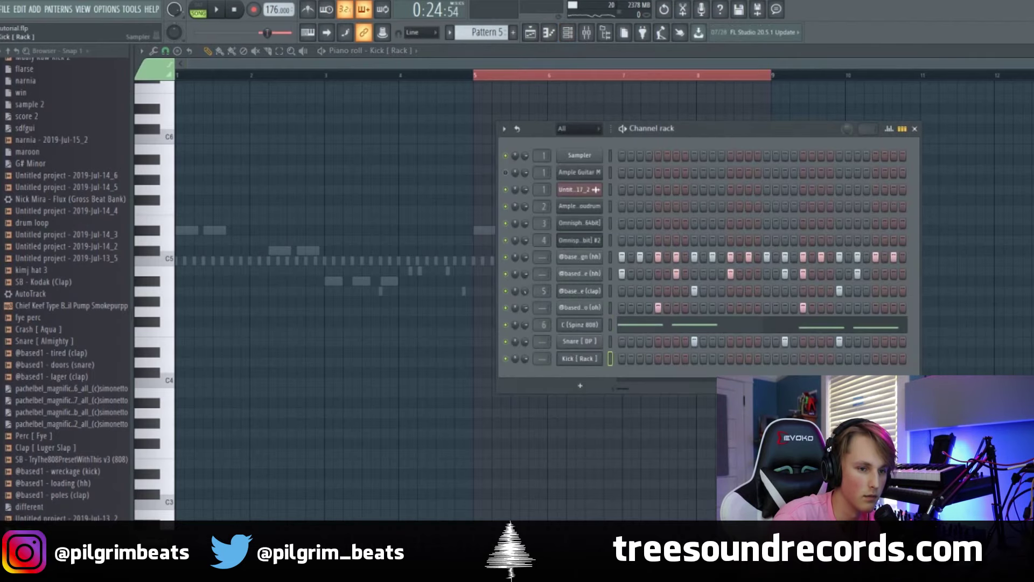
key("ctrl+v")
key("F5")
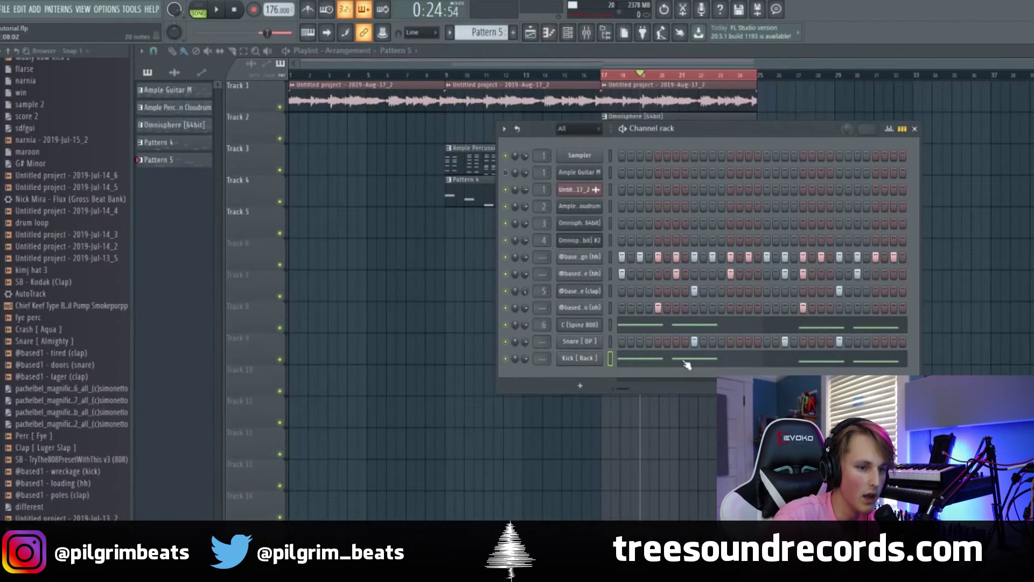
Limit all the pasted kick notes to C5
left_click(685, 358)
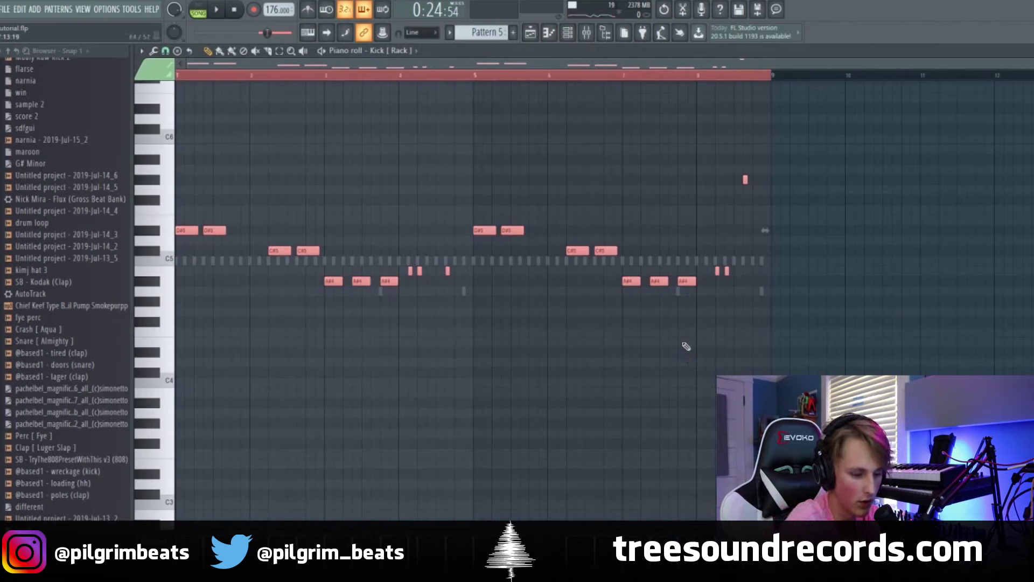
key("alt+k")
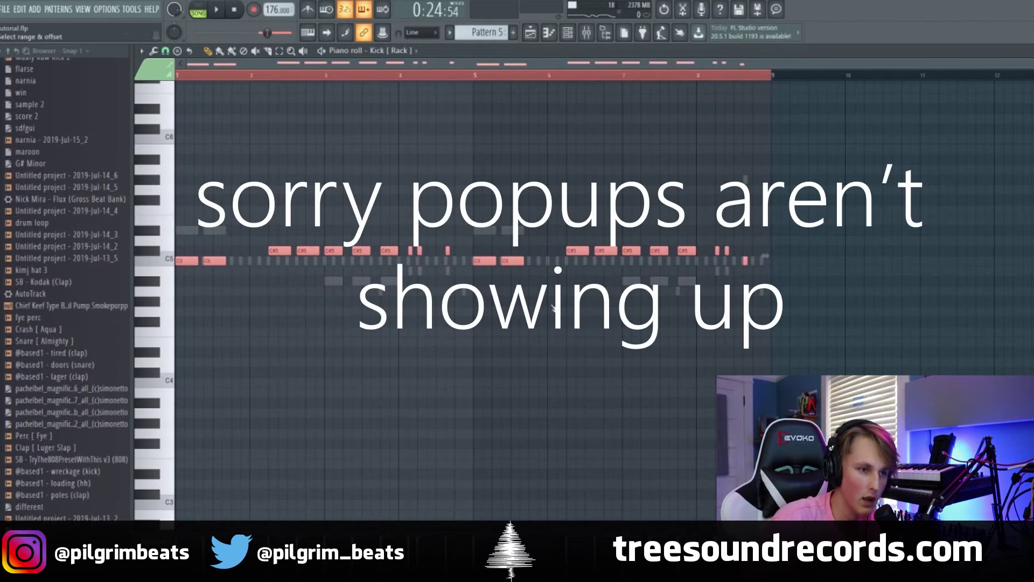
left_click_drag(540, 310, 538, 309)
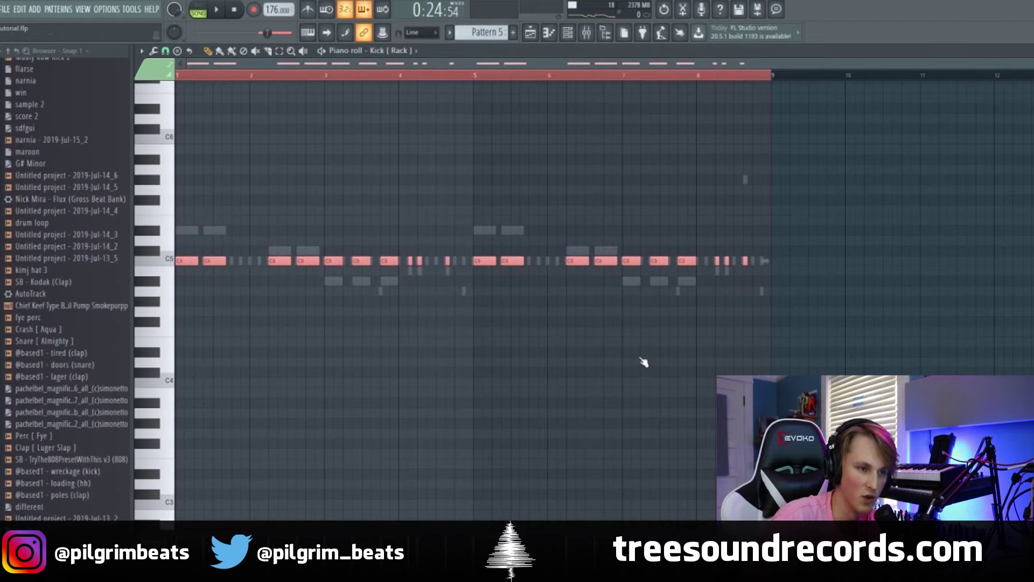
left_click(744, 362, "ctrl")
Thin out the Kick [ Rack ] notes during playback by deleting the second kick in bars 1, 2, 5 and 6, the first in bar 4 and the third in bar 7
key("space")
key("space")
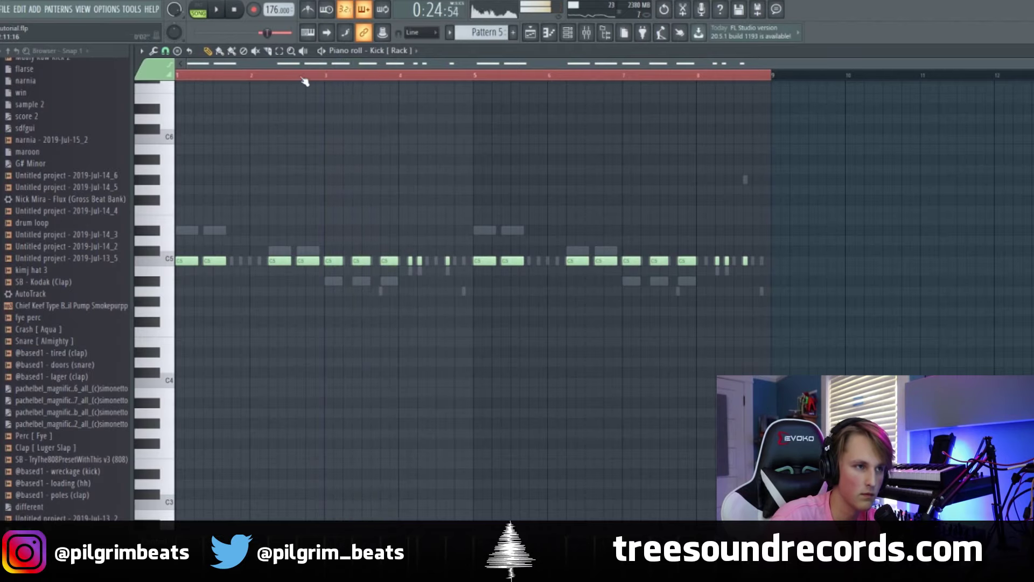
key("space")
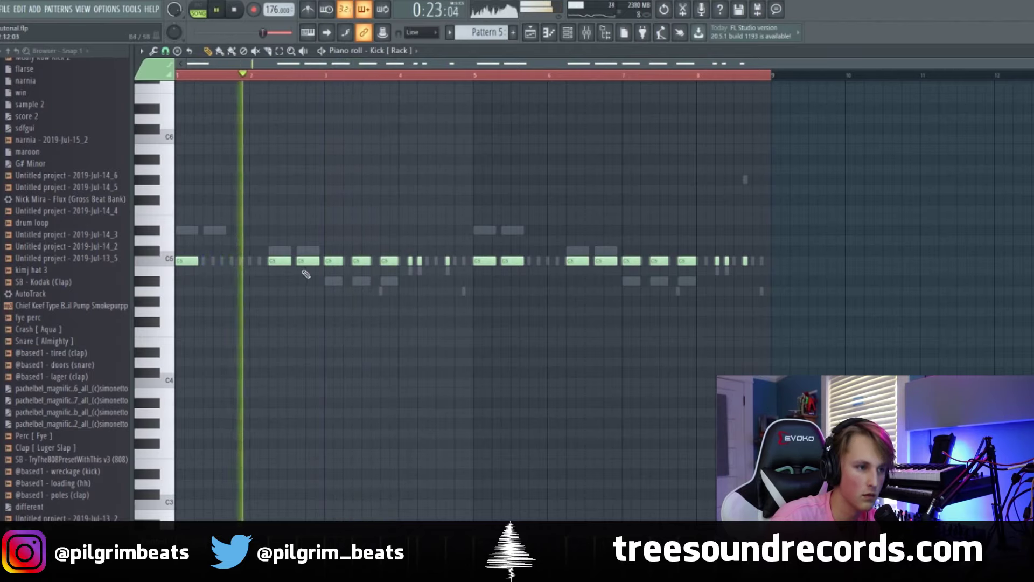
right_click(309, 260)
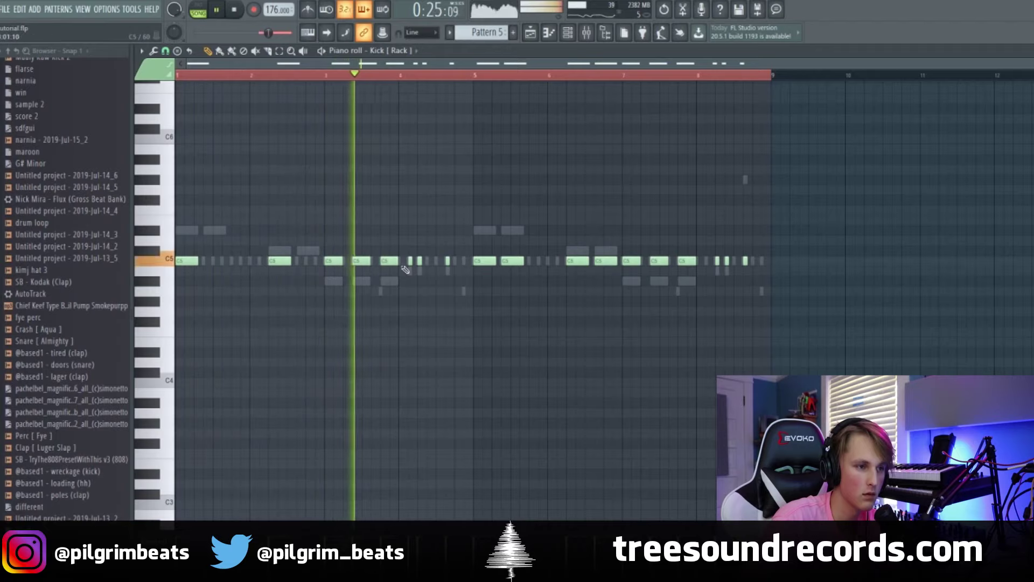
left_click(346, 75)
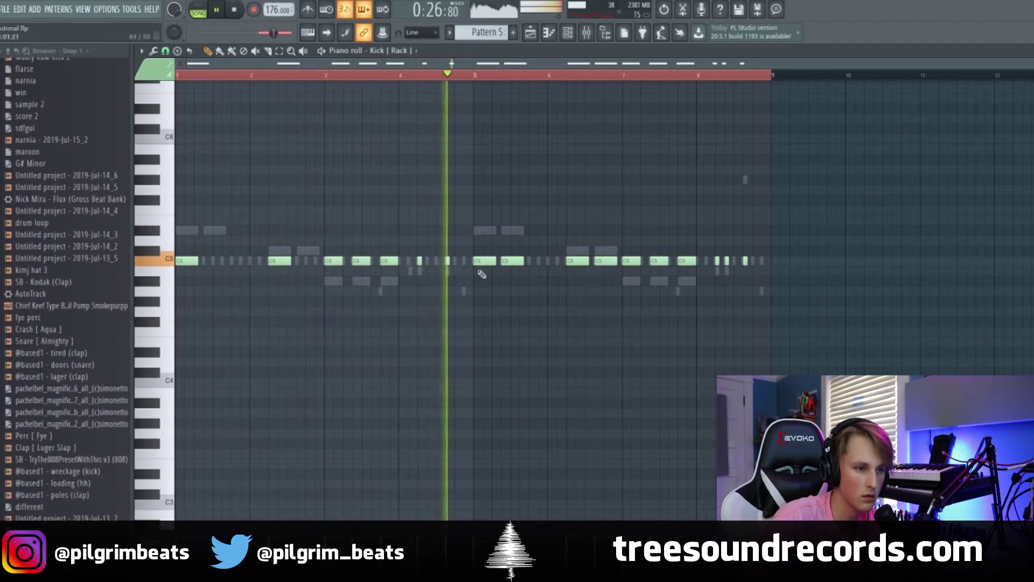
right_click(512, 261)
right_click(606, 261)
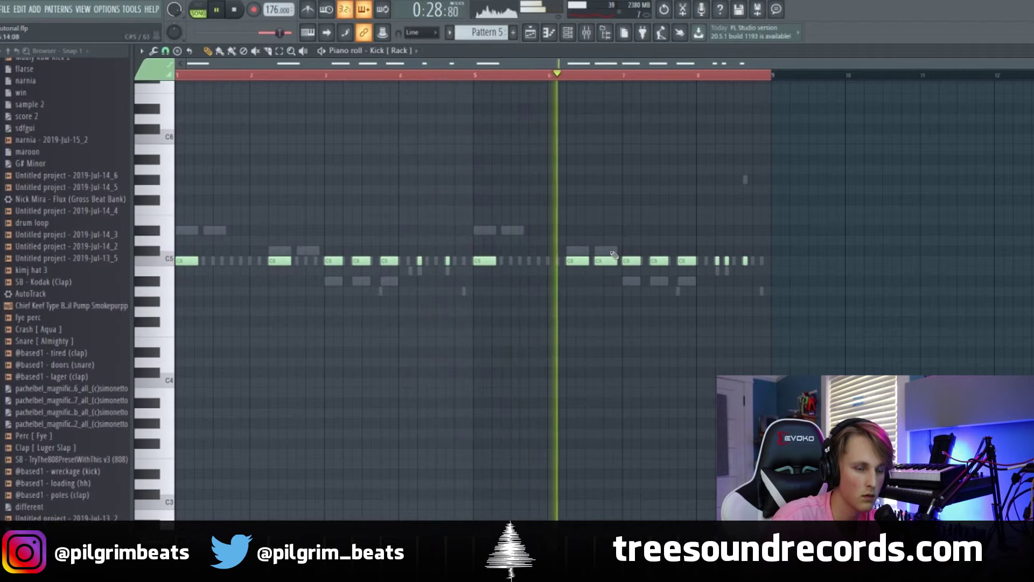
right_click(687, 261)
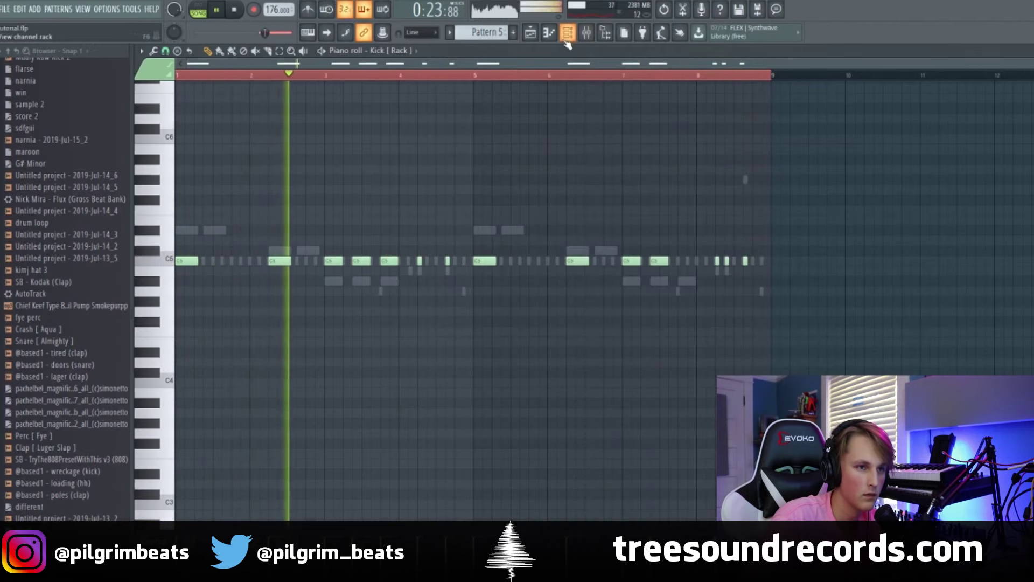
Route the Kick [ Rack ] channel to mixer track 7 and raise that track's volume fader during playback
left_click(567, 33)
left_click(579, 359)
key("F9")
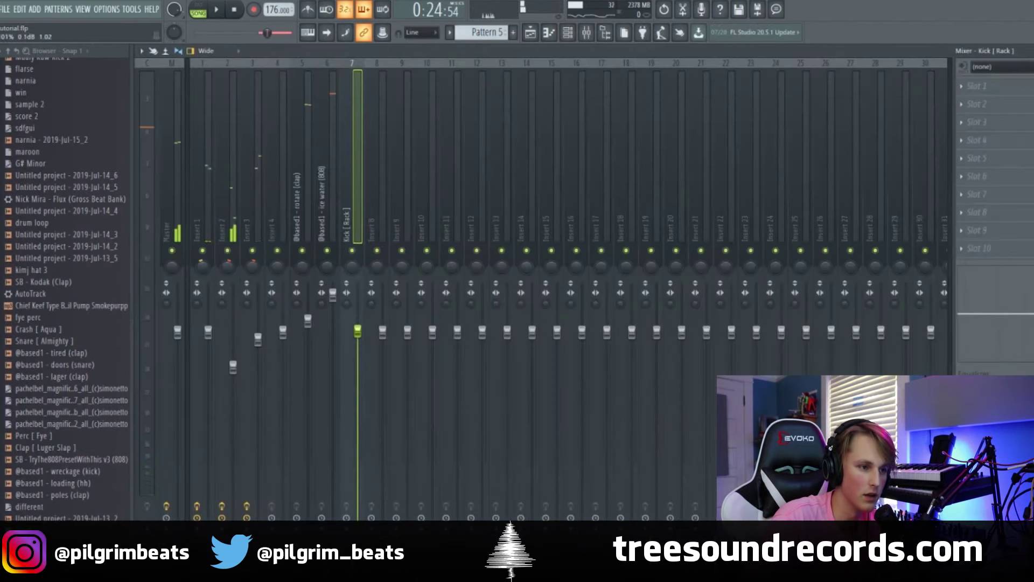
key("space")
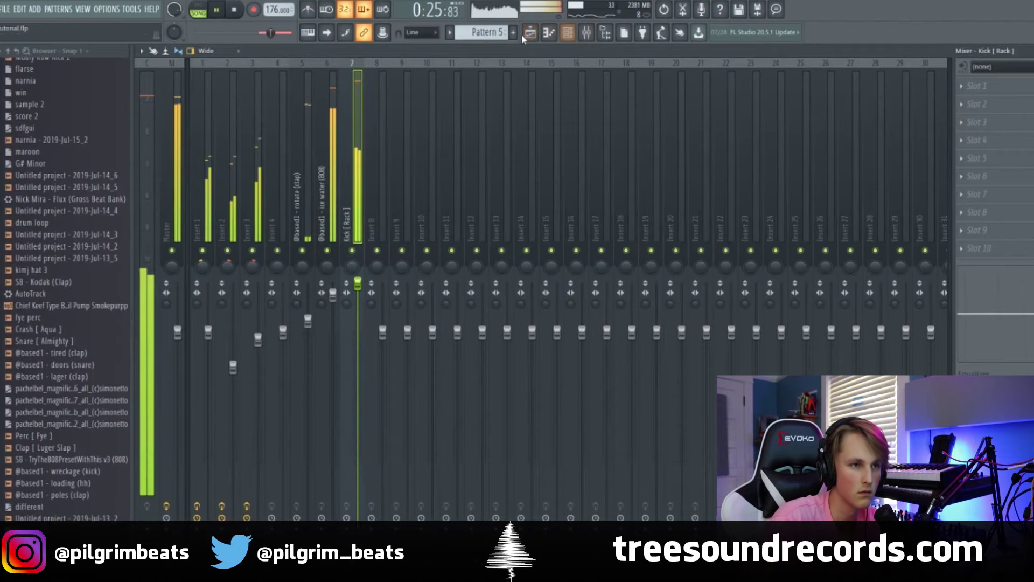
Repeat the playlist clips of bars 17–24 twice through bar 40, clear the time selection and return playback to the start
key("F5")
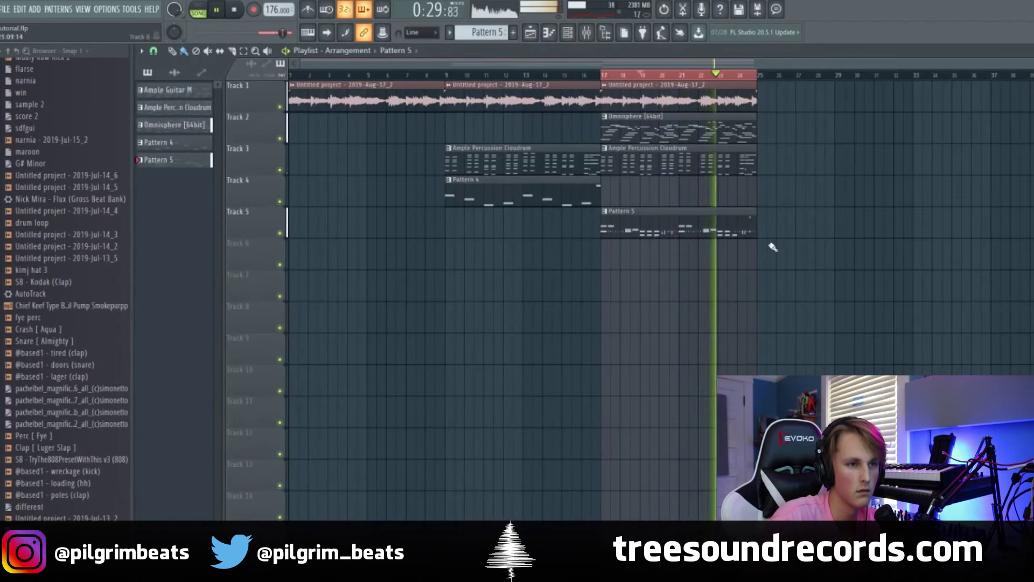
double_click(434, 76)
key("space")
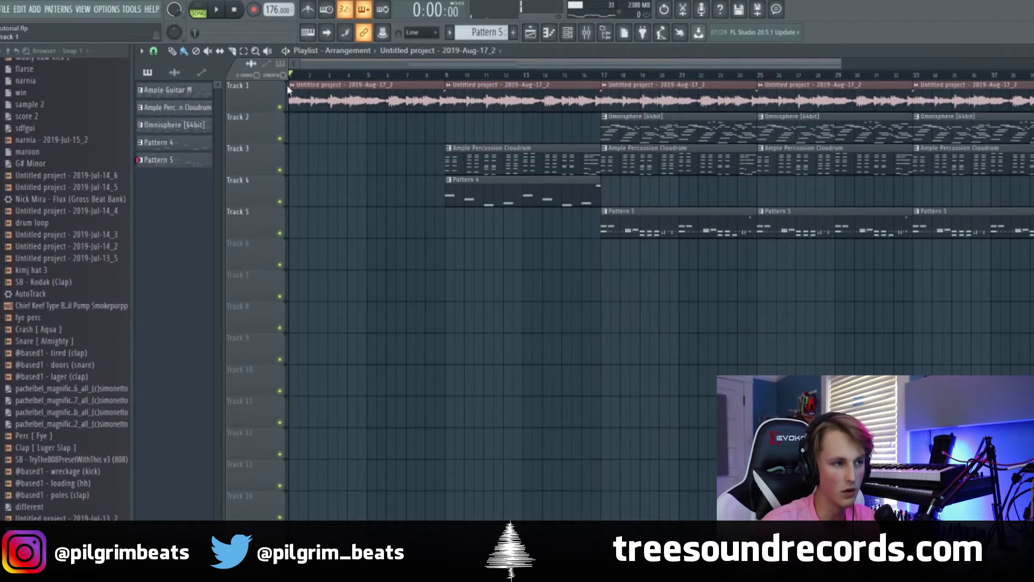
Make the first guitar audio clip on Track 1 unique and adjust its time-stretching pitch
double_click(334, 101)
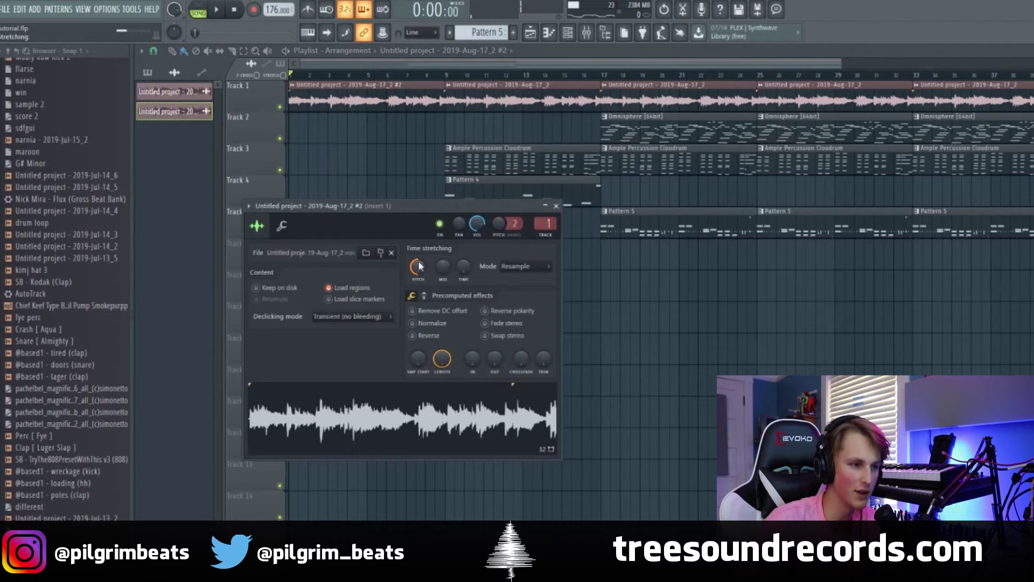
key("Escape")
Play the arrangement from the start and review its playlist layers and the channels in the channel rack
key("space")
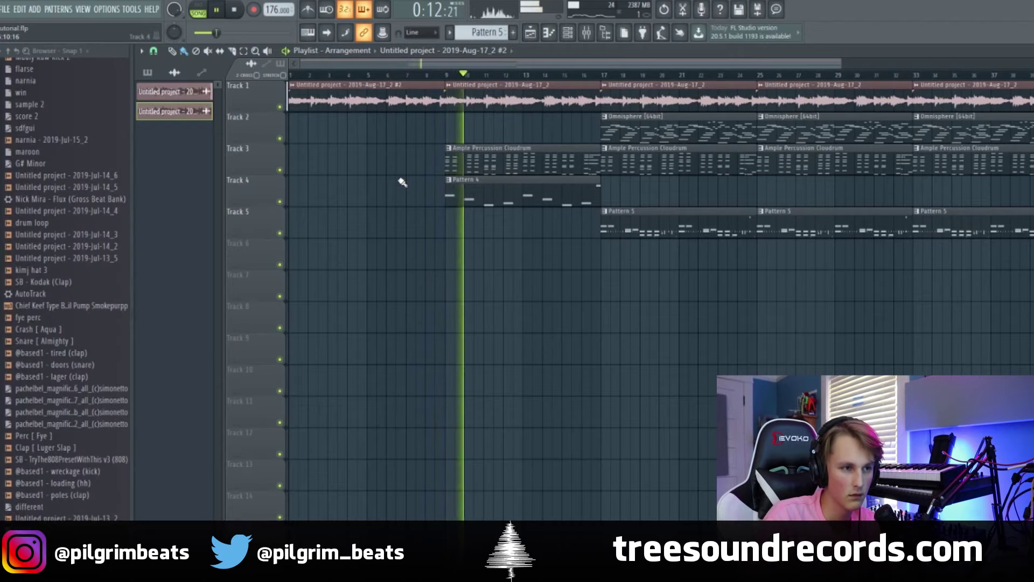
scroll(439, 325, "down", 2)
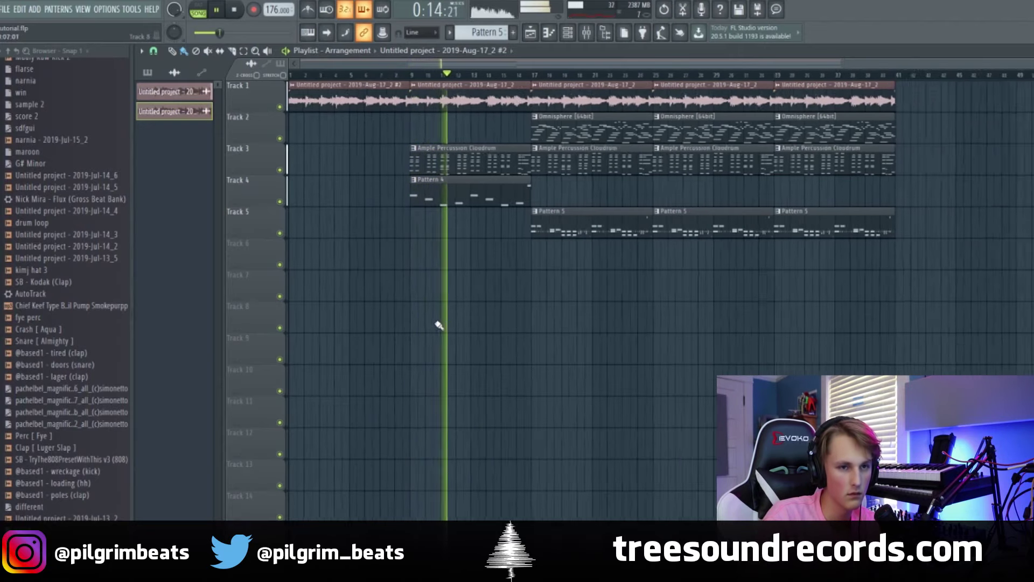
scroll(444, 324, "down", 1)
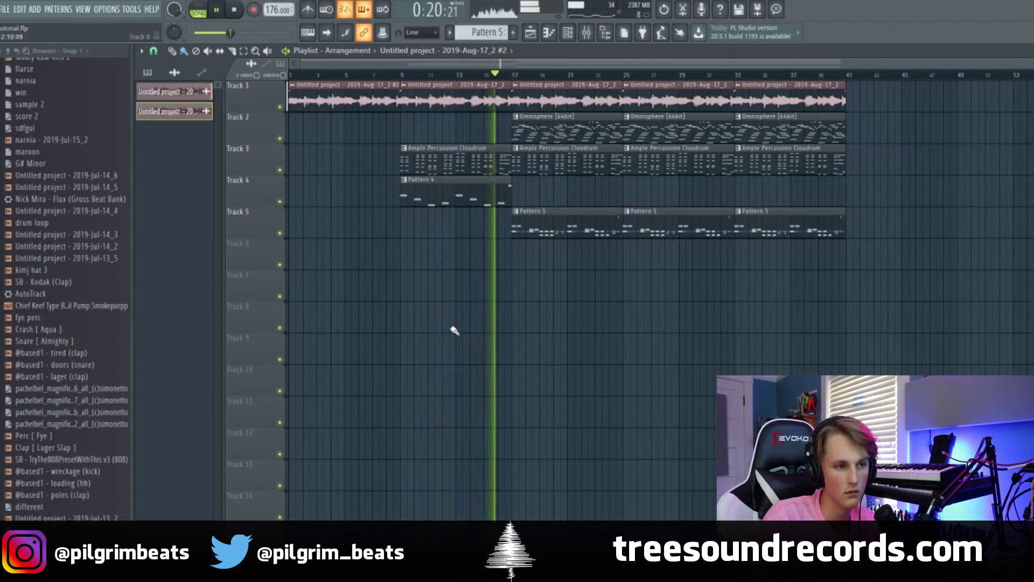
key("space")
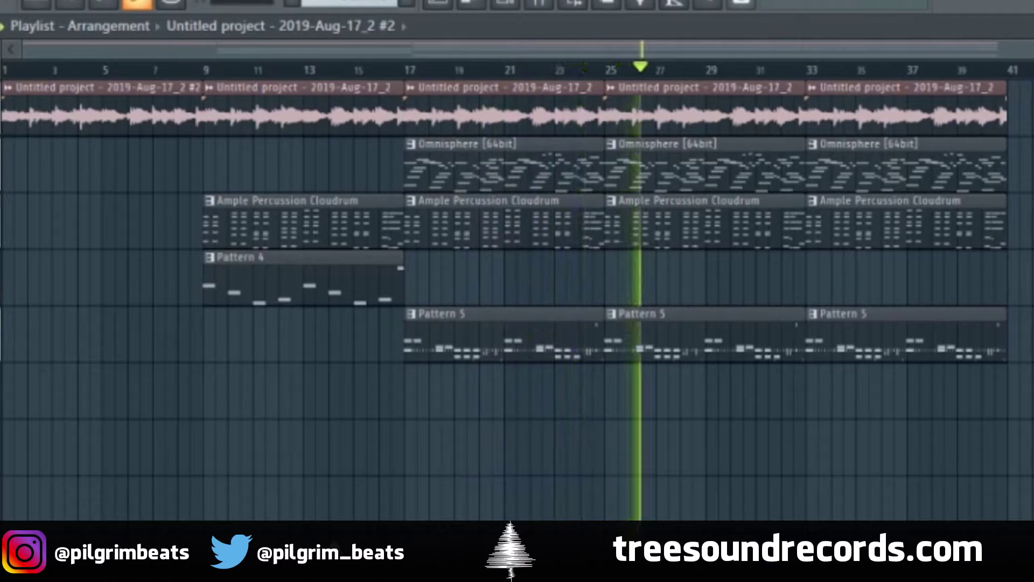
left_click(514, 5)
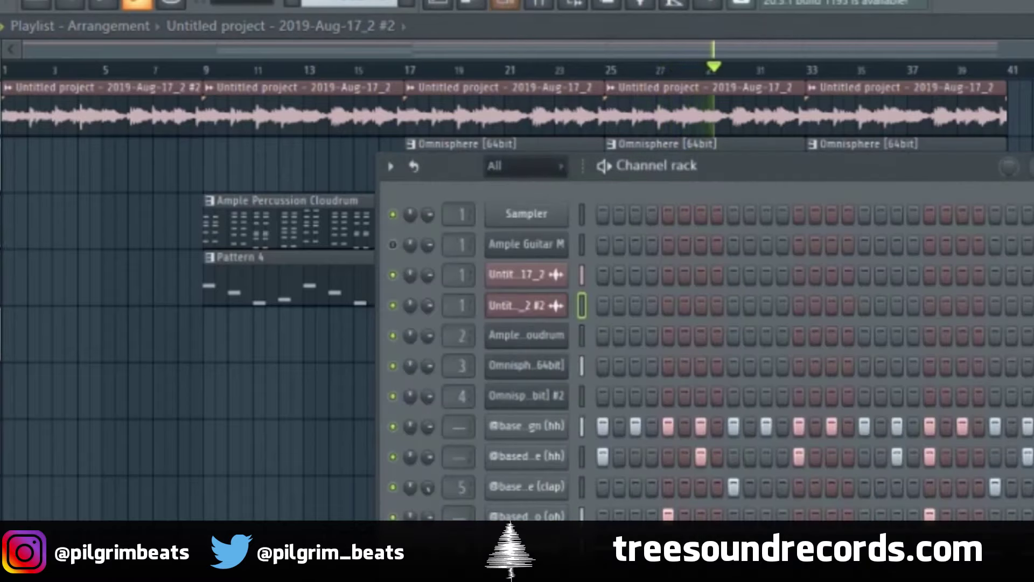
left_click(512, 4)
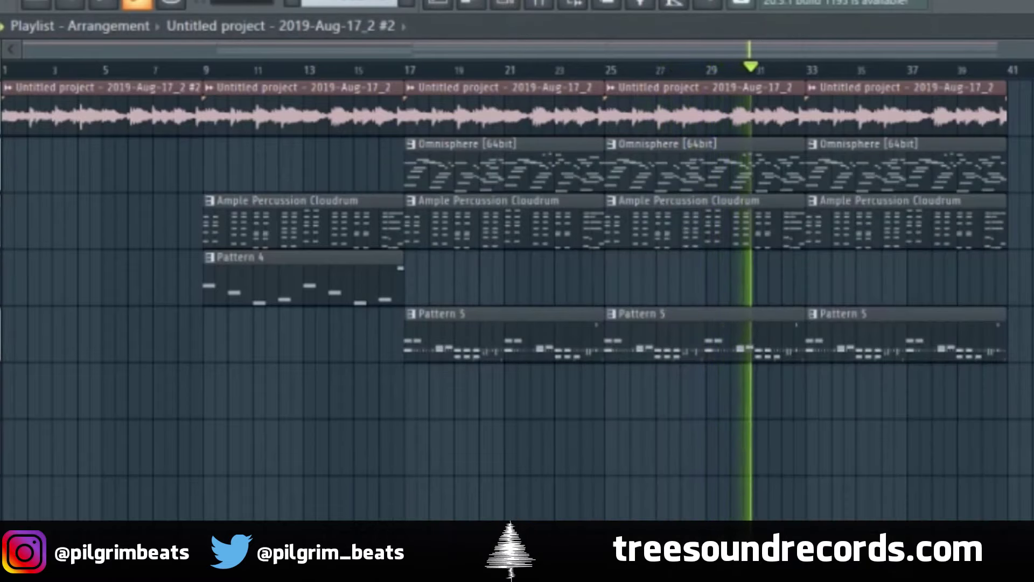